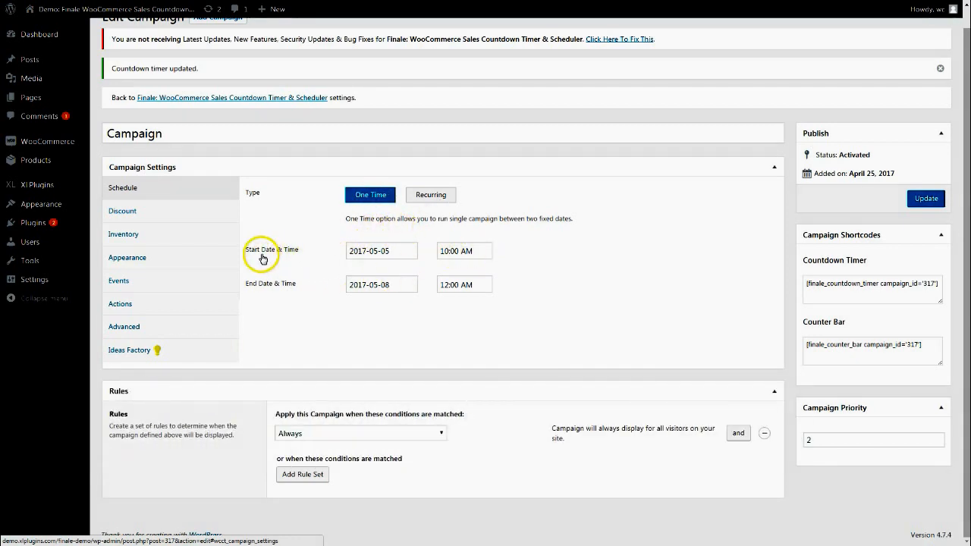
# Check the start and end date and time fields of the One Time campaign schedule
pyautogui.click(368, 256)
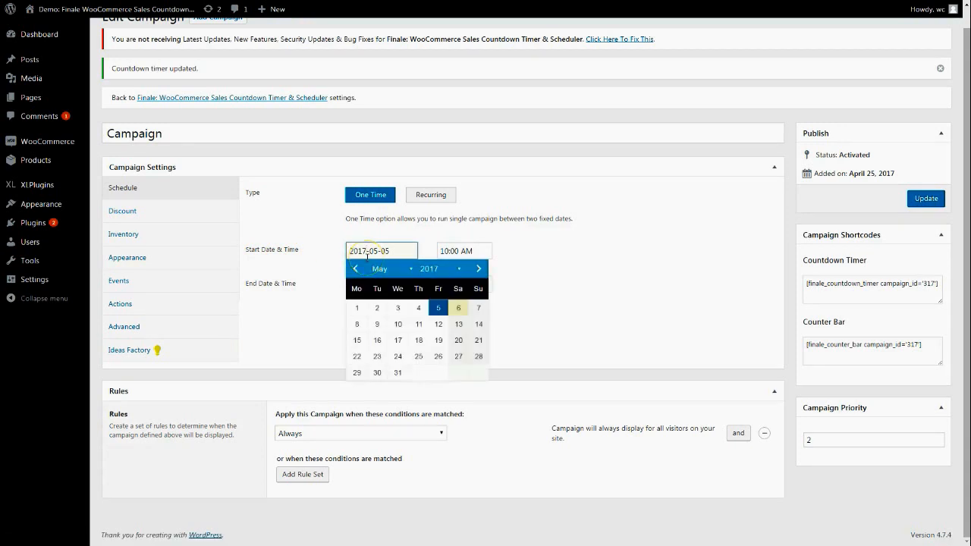
pyautogui.click(457, 249)
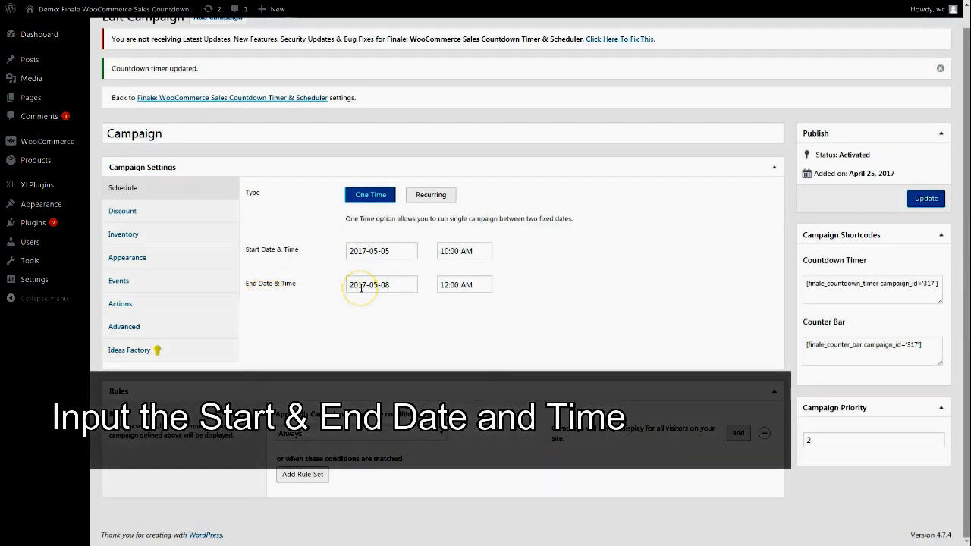
pyautogui.click(457, 285)
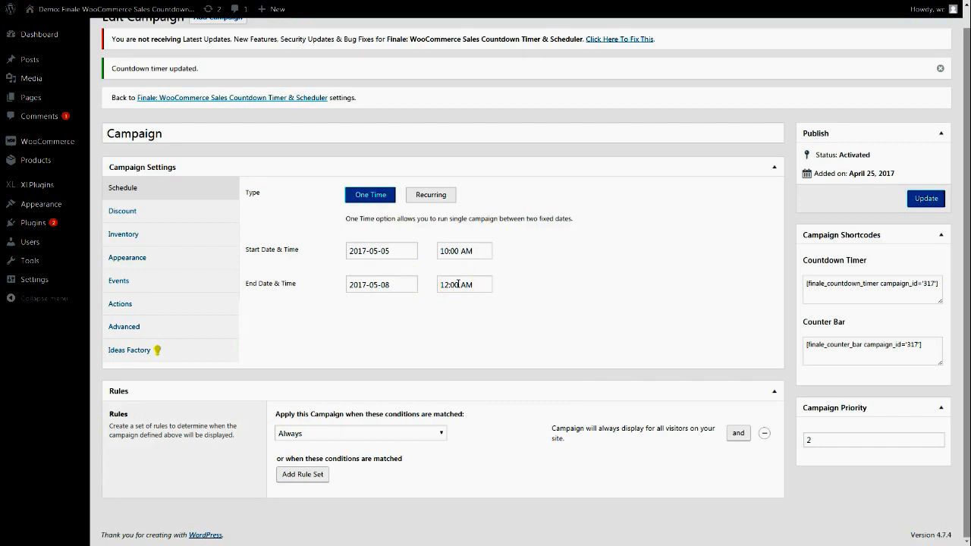
# Switch the campaign schedule type to Recurring and check its start date and time pickers
pyautogui.click(431, 195)
pyautogui.scroll(-1, 431, 192)
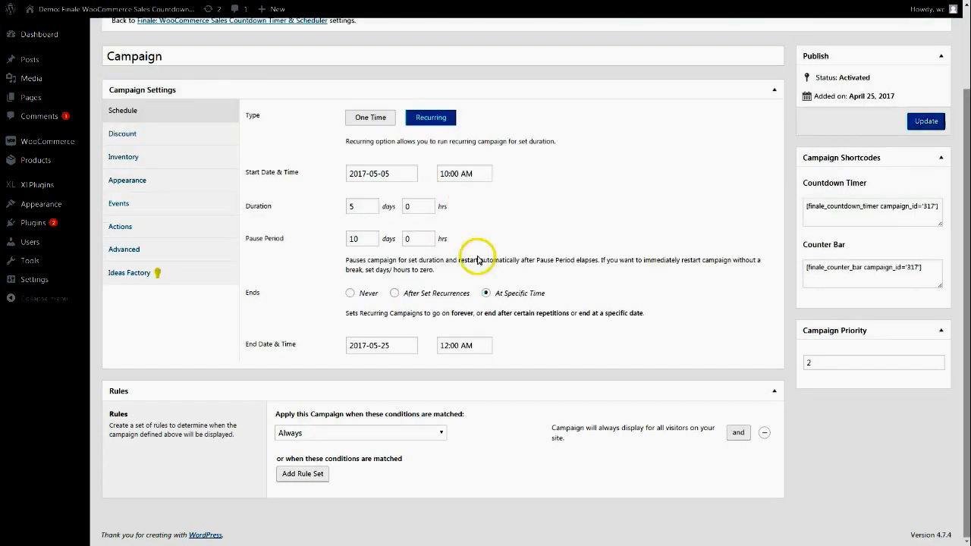
pyautogui.scroll(2, 477, 260)
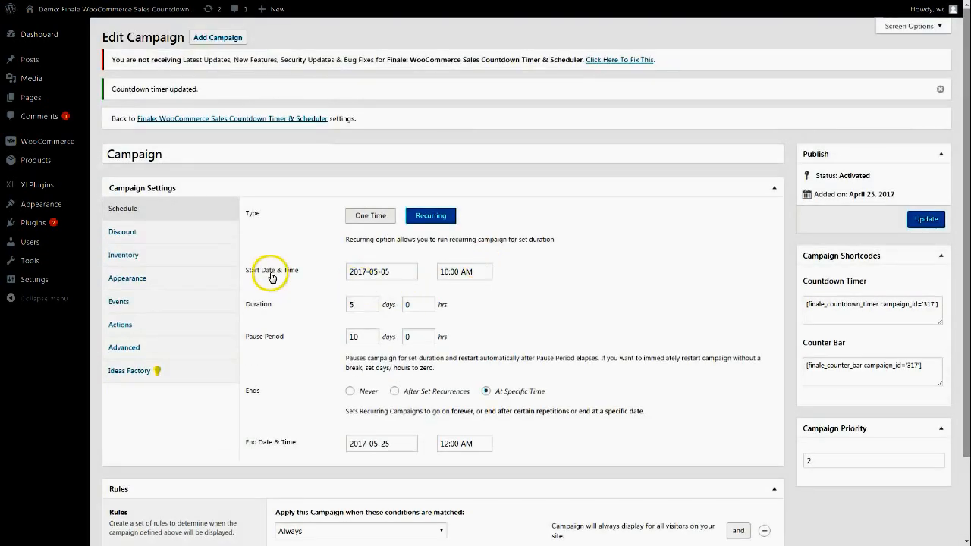
pyautogui.click(353, 271)
pyautogui.click(474, 273)
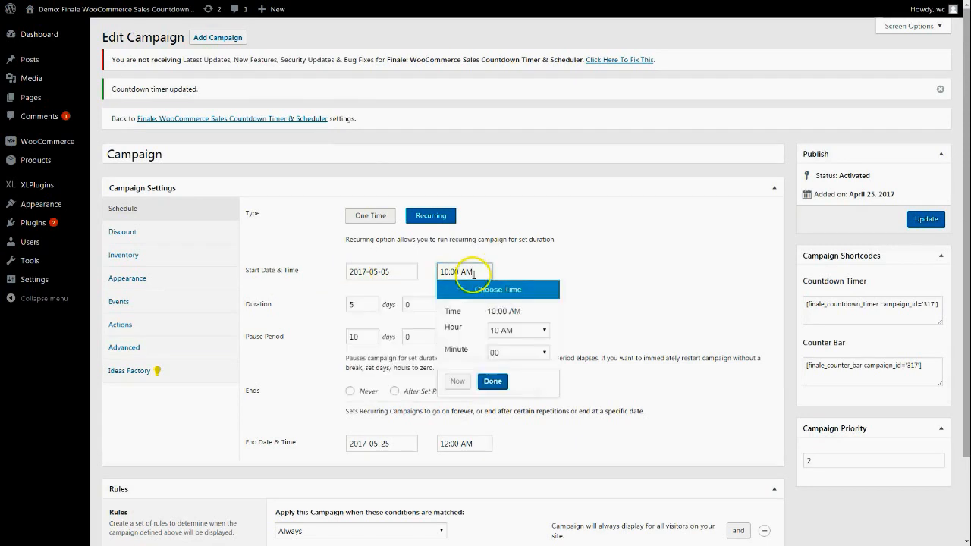
pyautogui.click(513, 272)
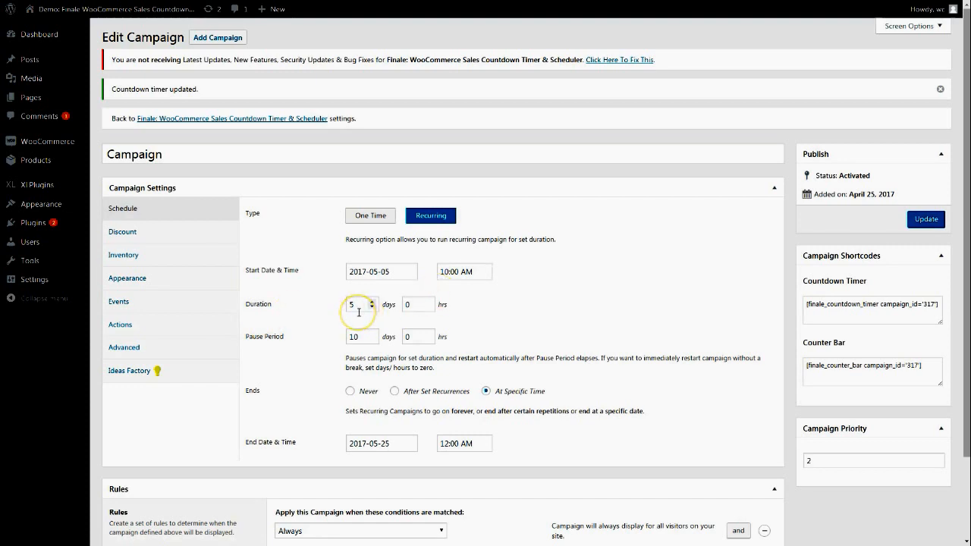
# Try 10 hours in the recurring campaign's duration and reset the hours to 0
pyautogui.click(410, 304)
pyautogui.write('10')
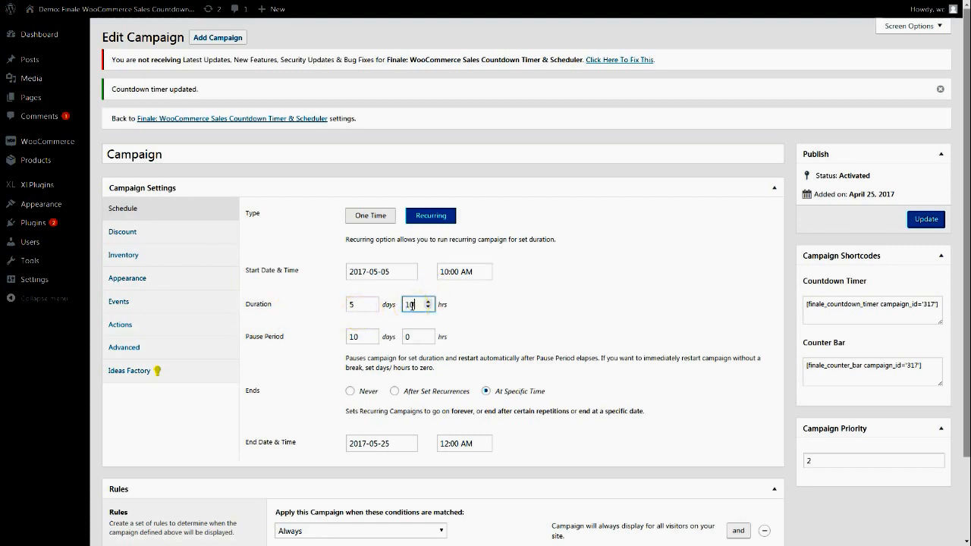
pyautogui.press('BackSpace')
pyautogui.press('BackSpace')
pyautogui.write('0')
pyautogui.click(538, 314)
pyautogui.doubleClick(354, 305)
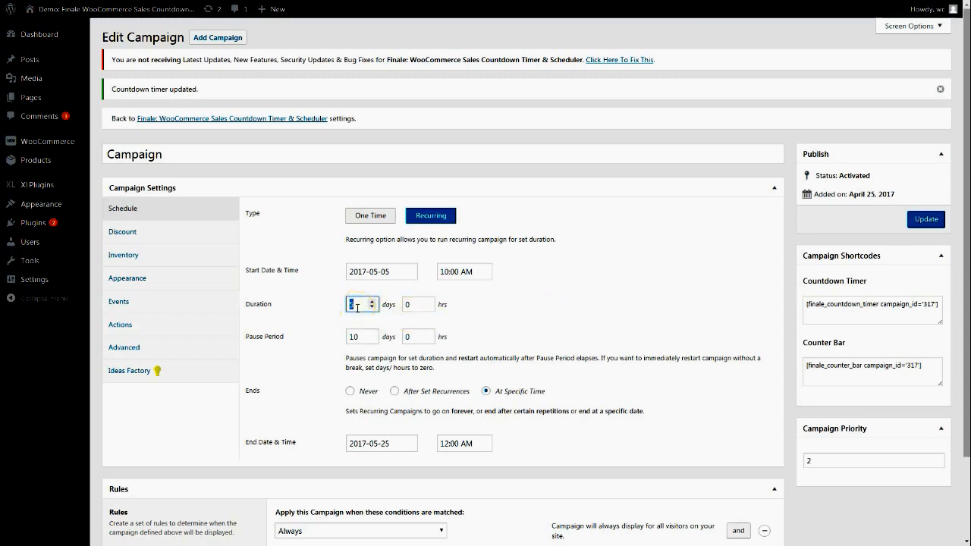
pyautogui.click(549, 308)
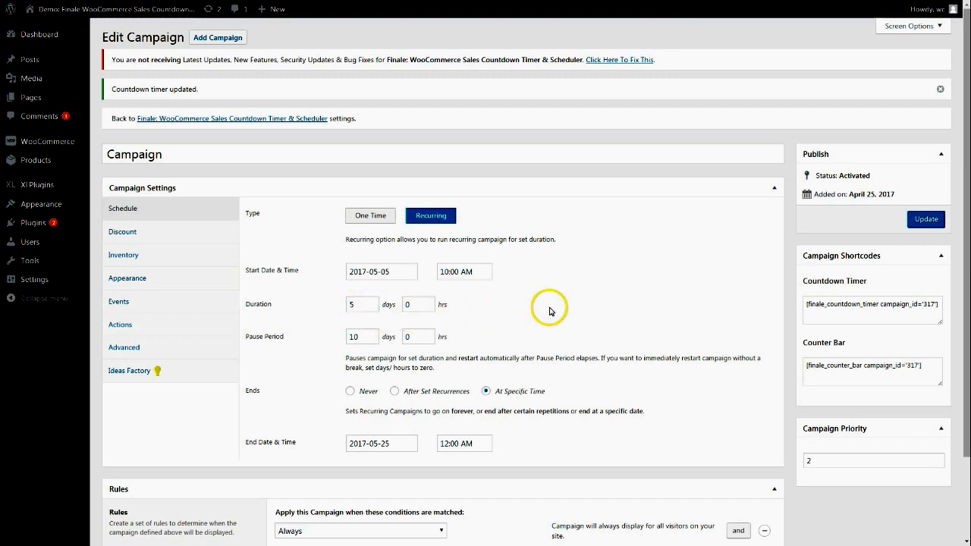
pyautogui.scroll(-1, 379, 288)
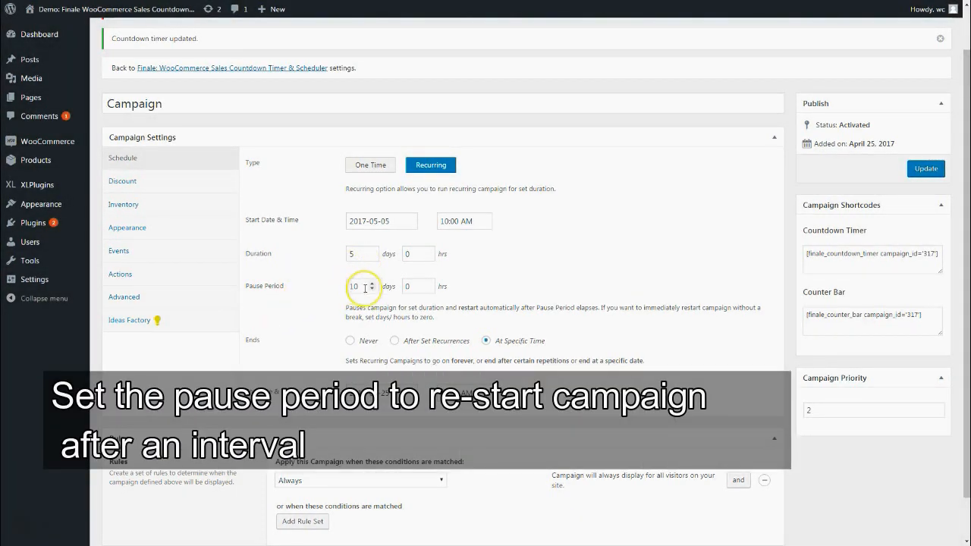
pyautogui.click(356, 289)
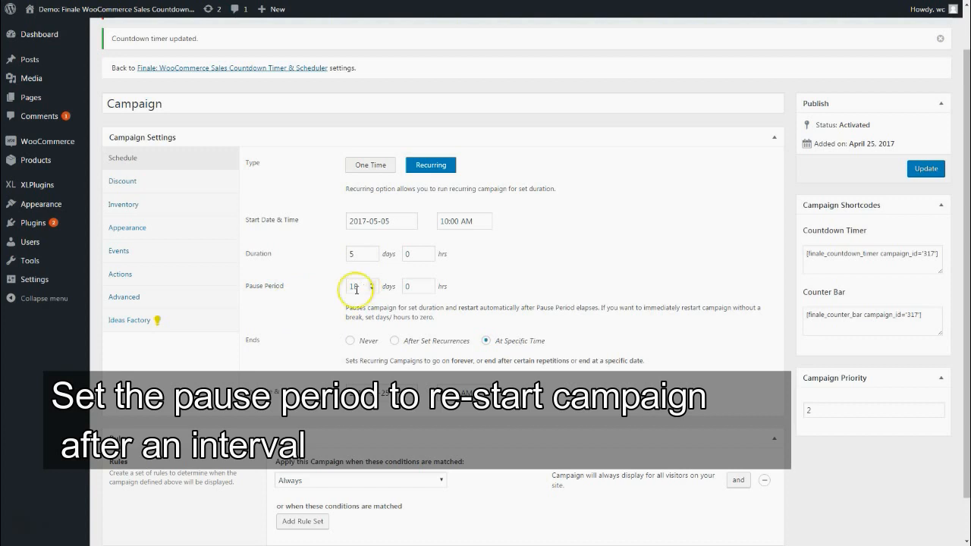
pyautogui.click(290, 348)
pyautogui.click(281, 348)
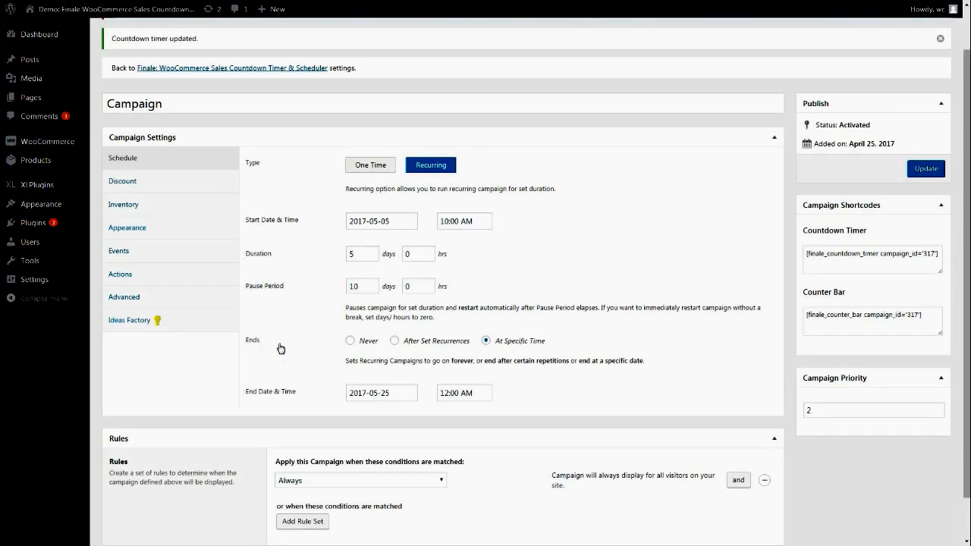
# Try ending the recurring campaign Never and After Set Recurrences, and check the Number of Recurrences field
pyautogui.click(364, 343)
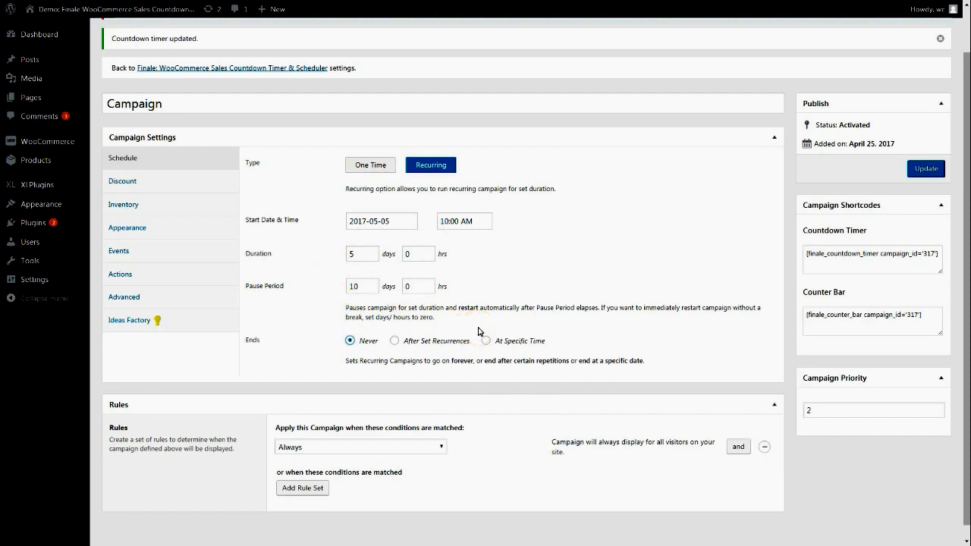
pyautogui.click(437, 345)
pyautogui.doubleClick(367, 392)
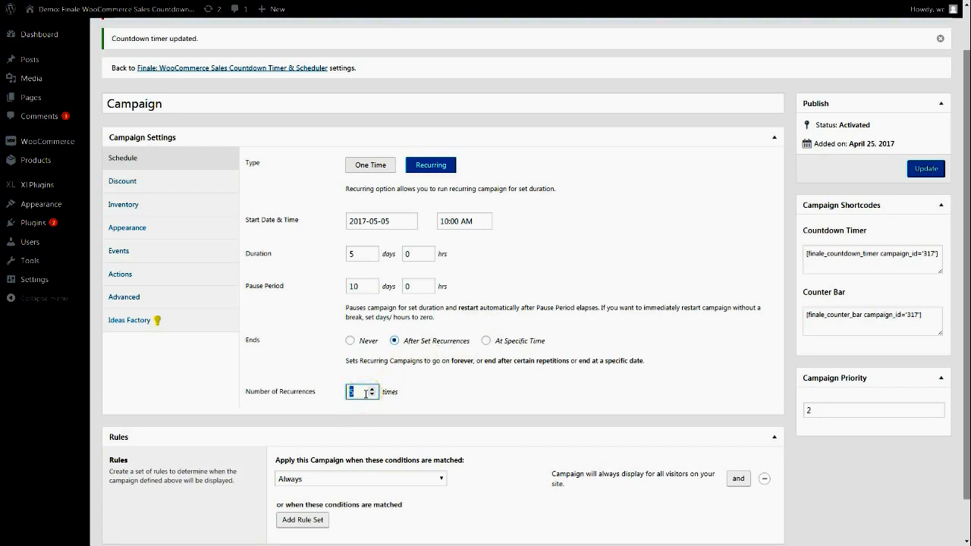
pyautogui.click(431, 390)
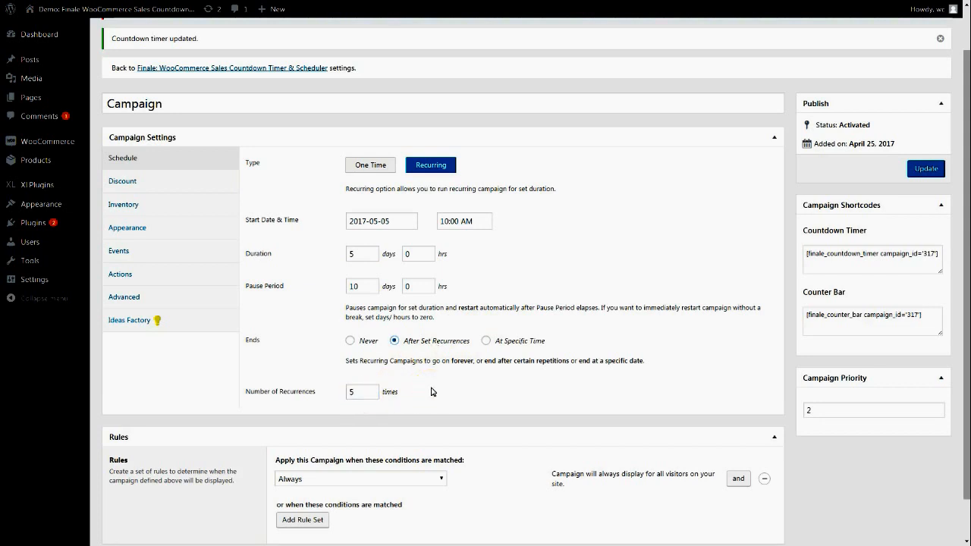
pyautogui.doubleClick(363, 392)
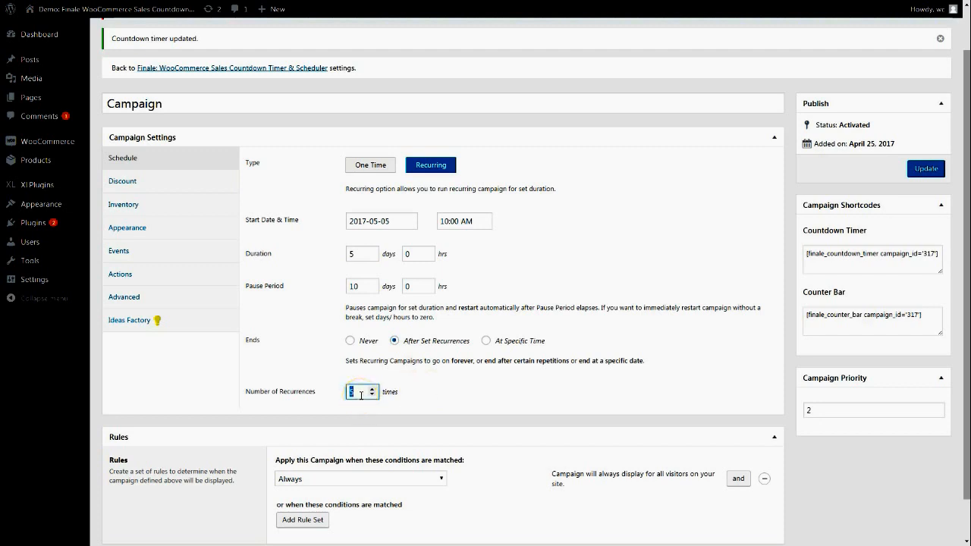
pyautogui.doubleClick(362, 394)
pyautogui.click(354, 393)
# Set the recurring campaign to end At Specific Time and check the end date and time pickers
pyautogui.click(527, 343)
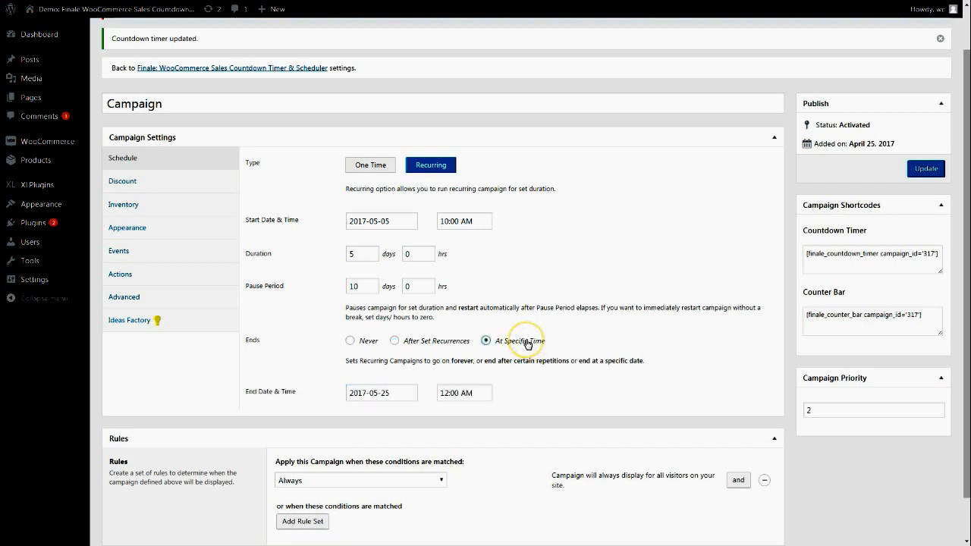
pyautogui.click(385, 394)
pyautogui.click(441, 392)
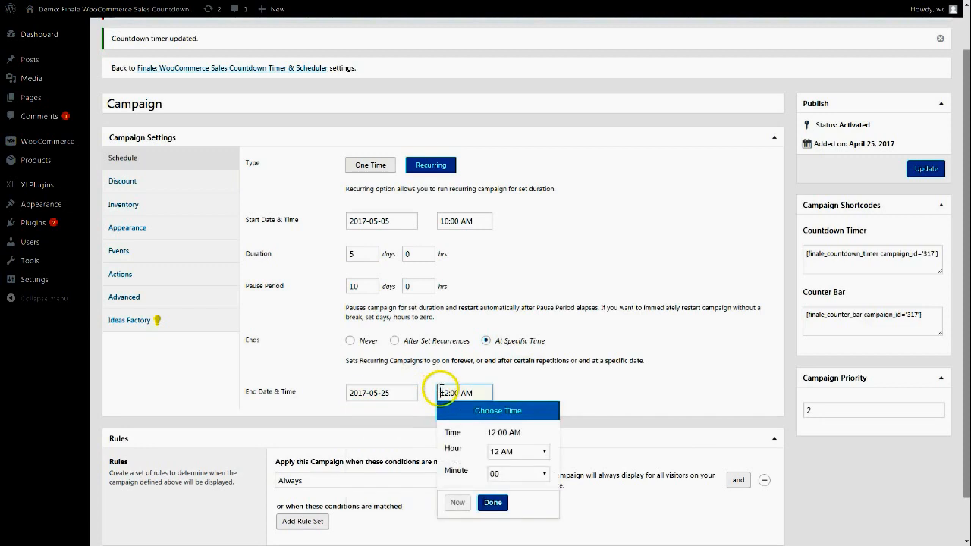
pyautogui.click(478, 372)
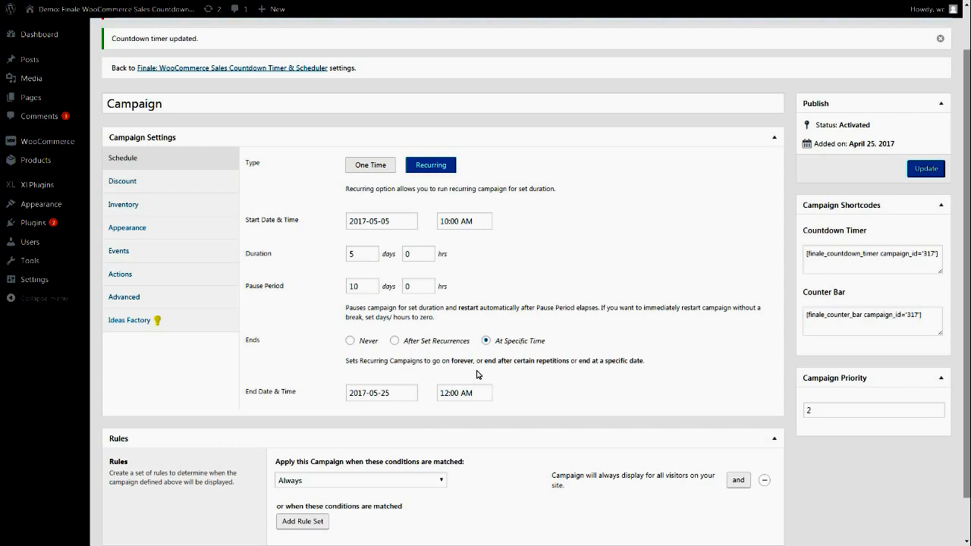
pyautogui.scroll(1, 479, 374)
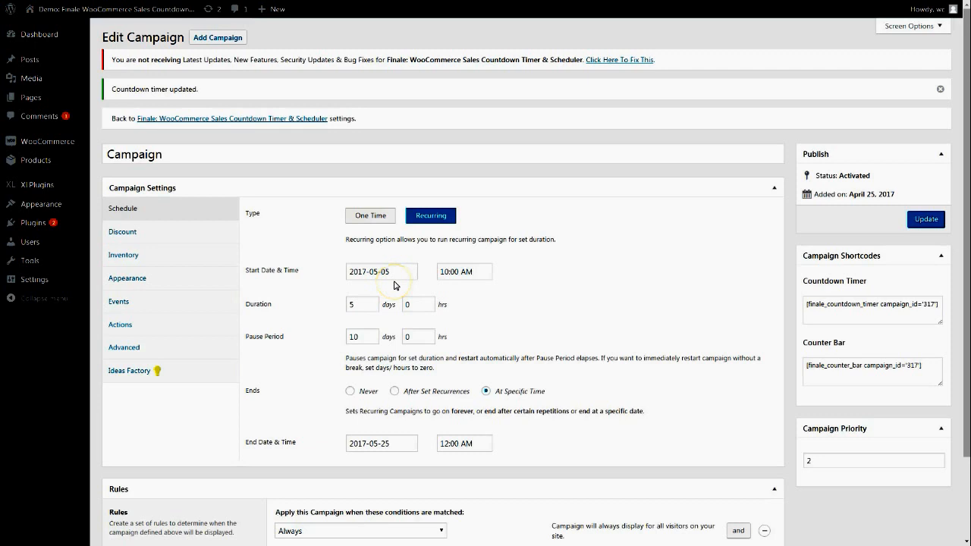
# In the campaign's discount settings, try Fixed Amount $ as the discount type and set it back to Percentage %
pyautogui.click(133, 240)
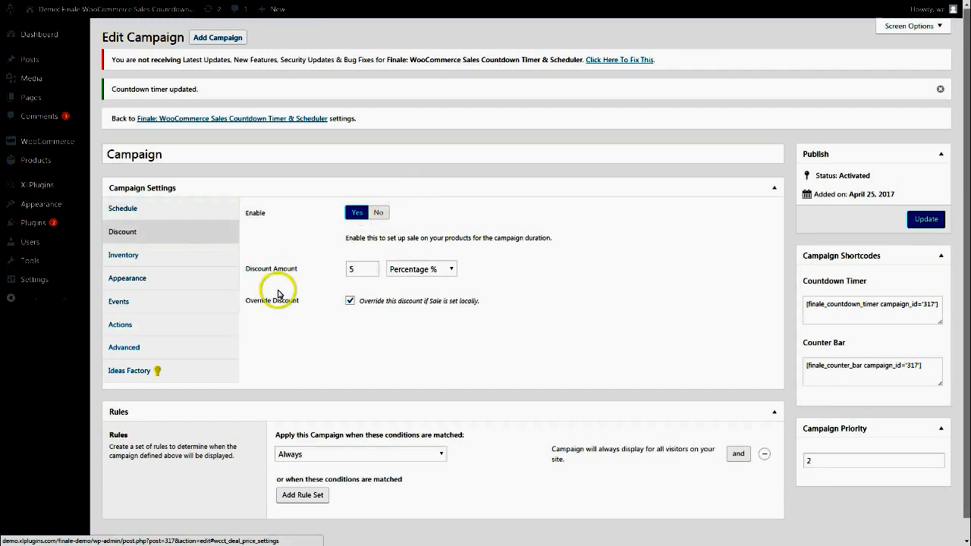
pyautogui.doubleClick(354, 271)
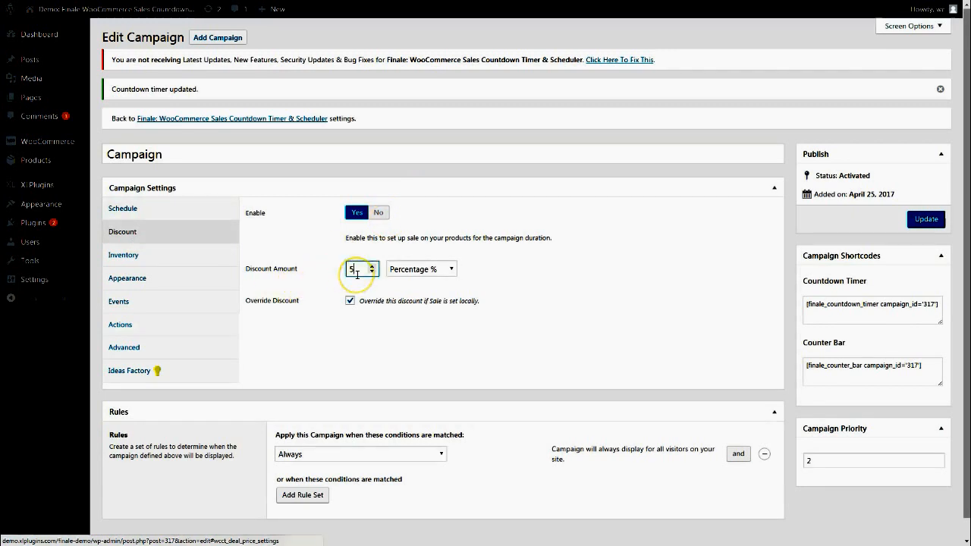
pyautogui.click(410, 270)
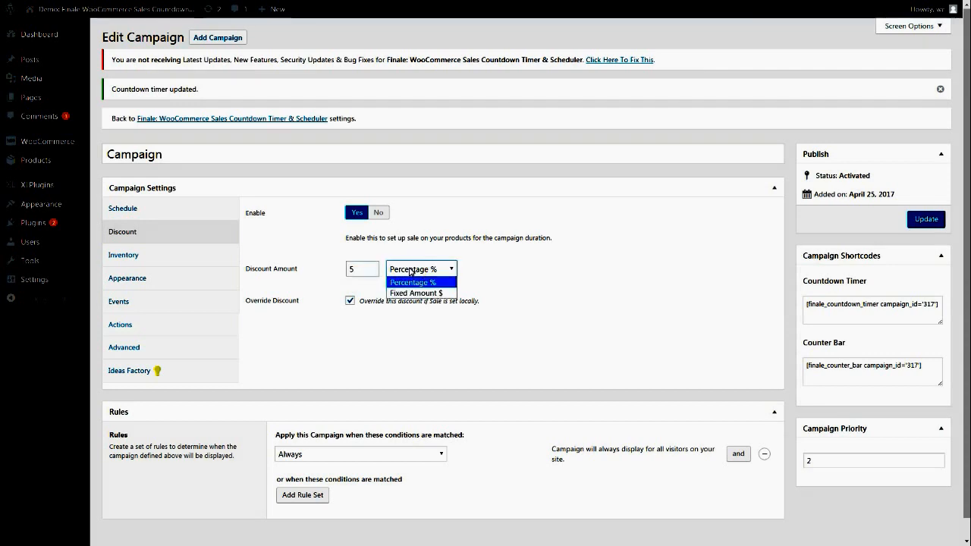
pyautogui.click(414, 293)
pyautogui.click(416, 272)
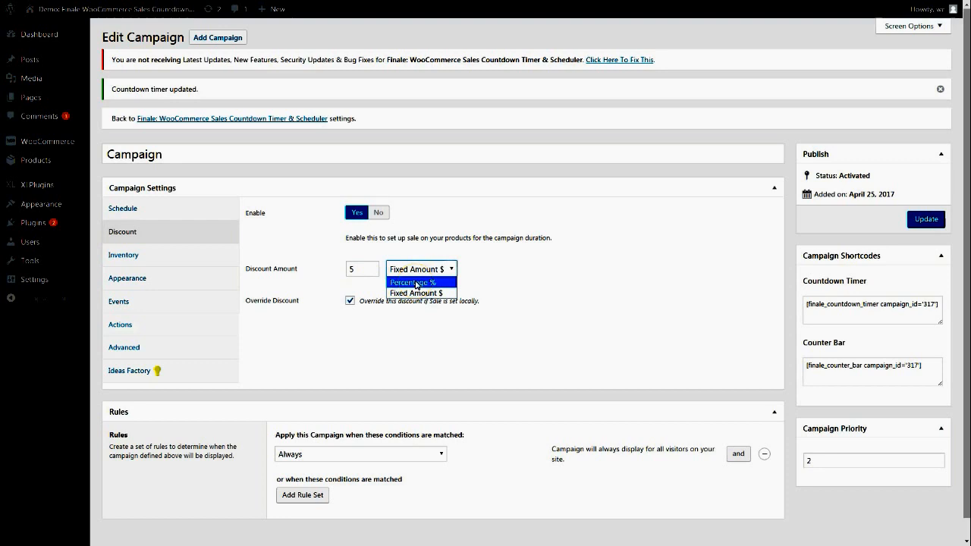
pyautogui.click(416, 294)
pyautogui.click(411, 282)
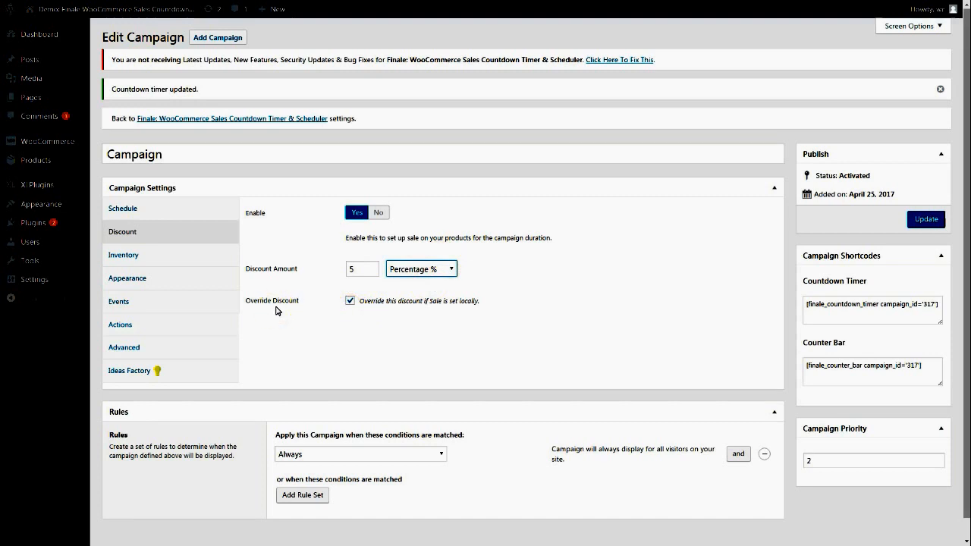
# Turn off overriding the campaign discount when a sale is set locally
pyautogui.click(401, 308)
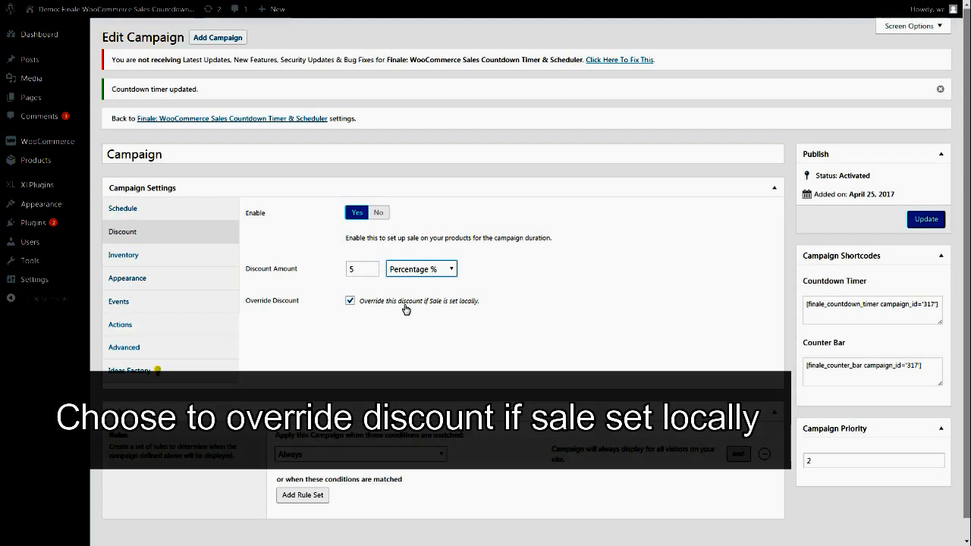
pyautogui.click(390, 303)
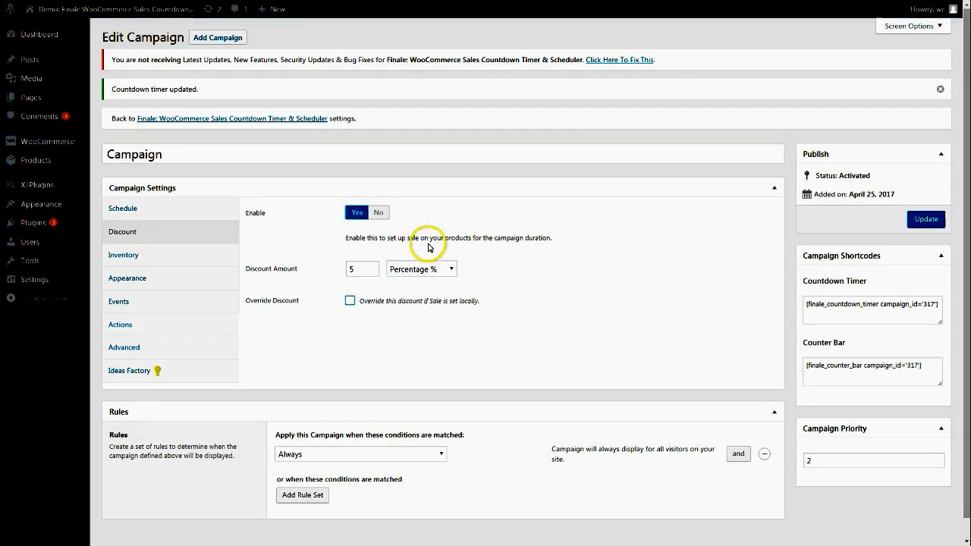
# Open the campaign's inventory settings and check the quantity field for custom stock
pyautogui.click(145, 258)
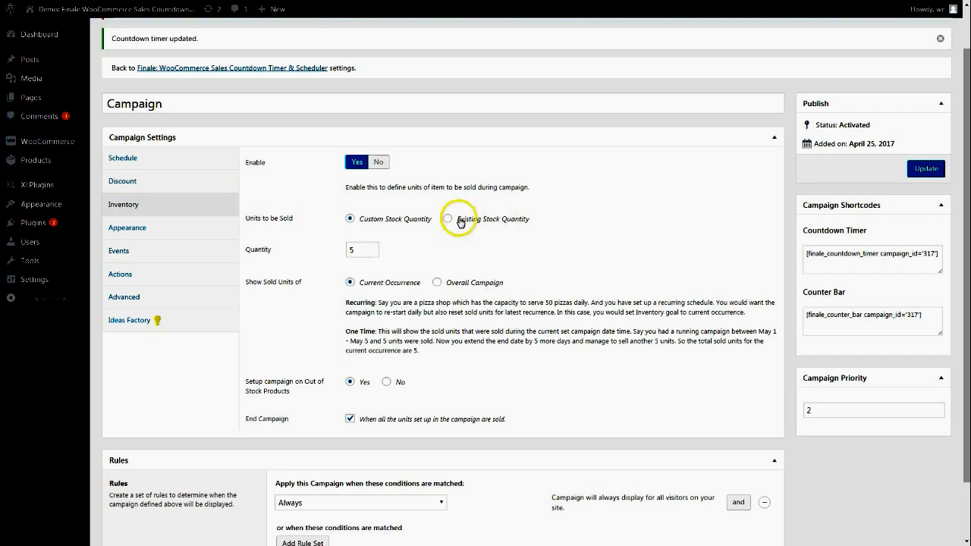
pyautogui.doubleClick(360, 251)
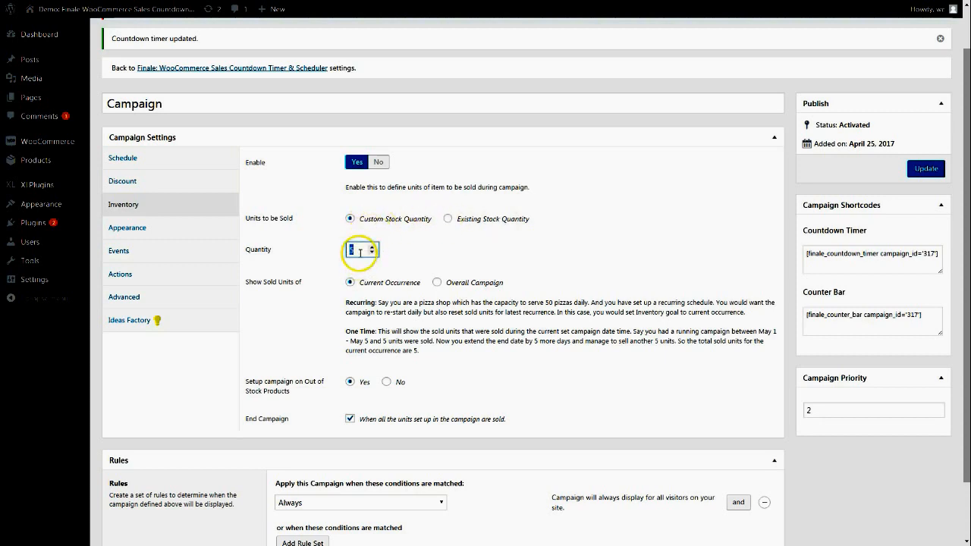
pyautogui.click(420, 258)
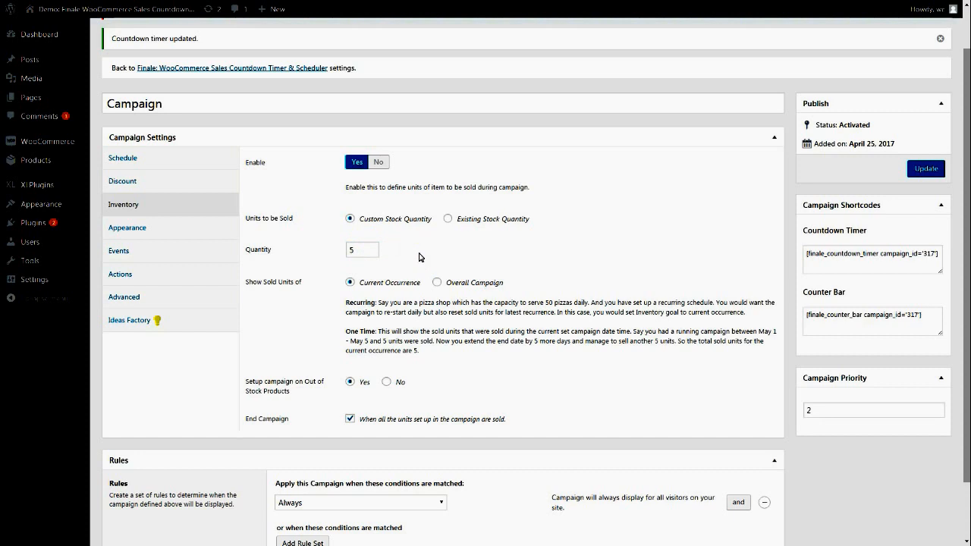
pyautogui.click(356, 249)
# Try Existing Stock Quantity for the units to be sold, return to Custom Stock Quantity and check its quantity field
pyautogui.click(489, 221)
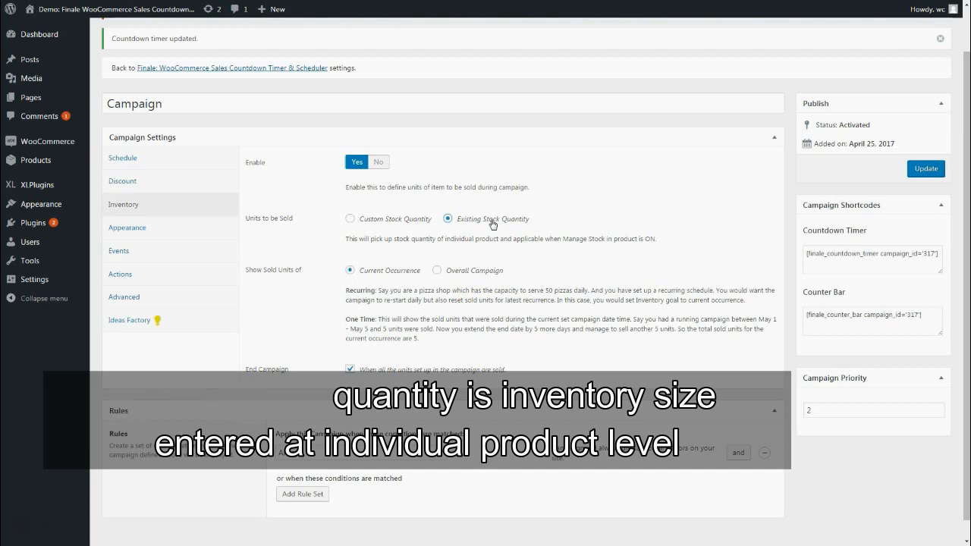
pyautogui.click(402, 220)
pyautogui.click(357, 256)
pyautogui.doubleClick(354, 255)
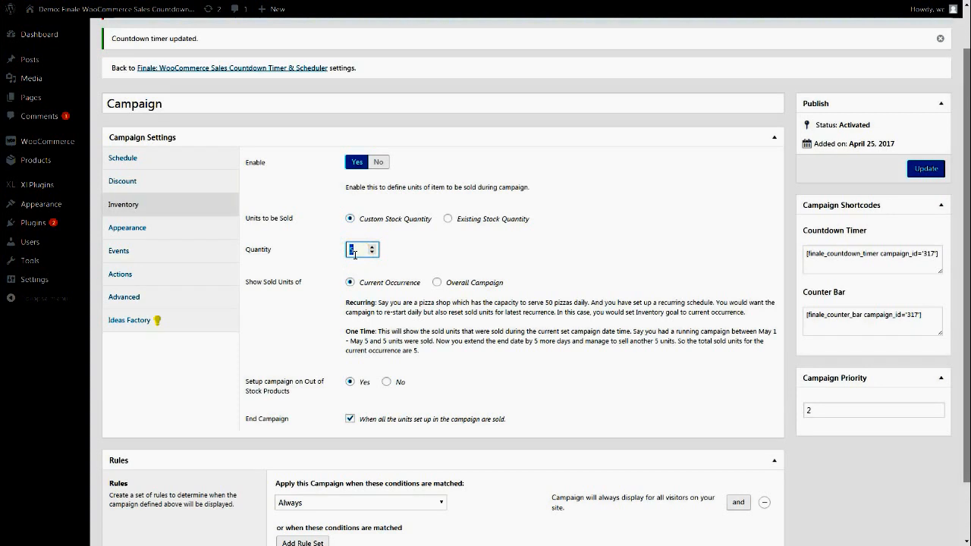
pyautogui.scroll(-1, 399, 259)
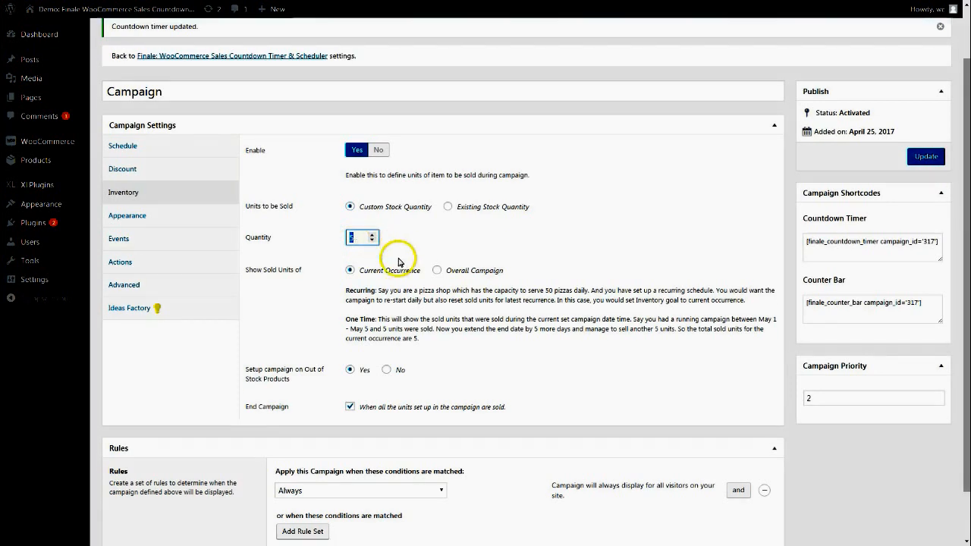
pyautogui.click(421, 203)
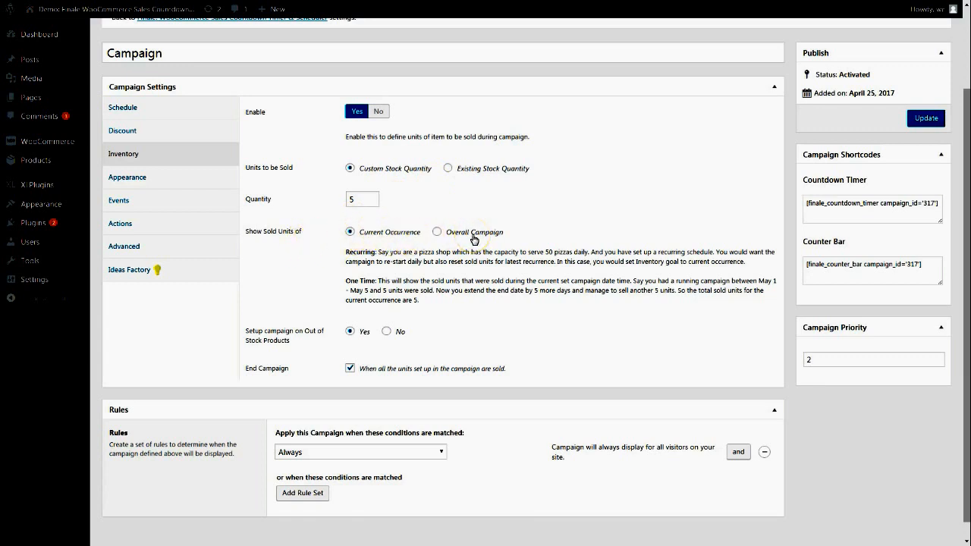
# Compare Current Occurrence with Overall Campaign for the sold units shown, and set it to Overall Campaign
pyautogui.scroll(-1, 455, 235)
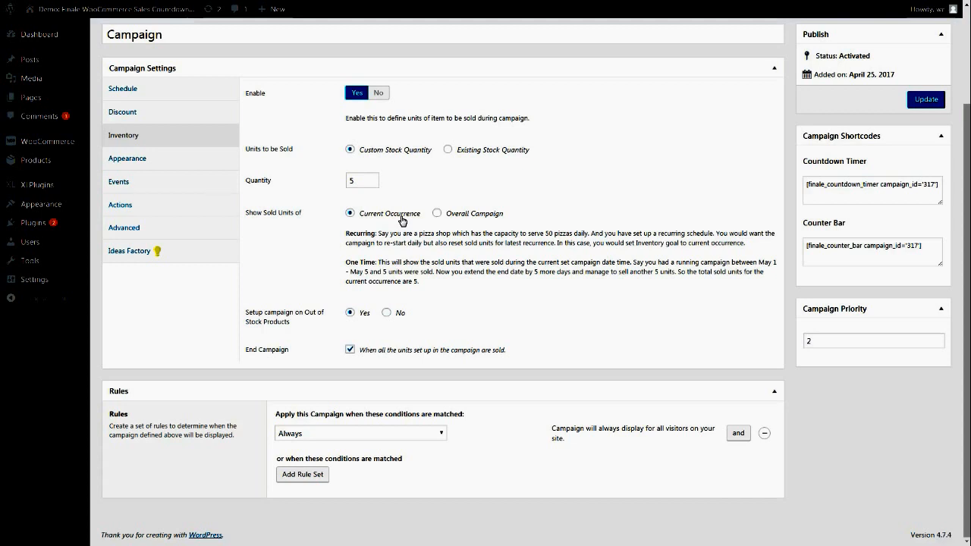
pyautogui.click(455, 215)
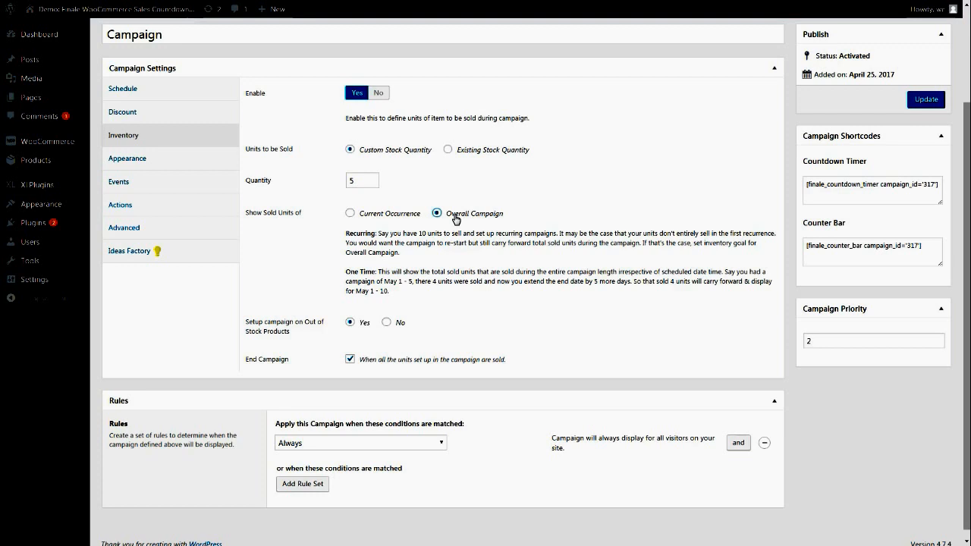
pyautogui.click(372, 215)
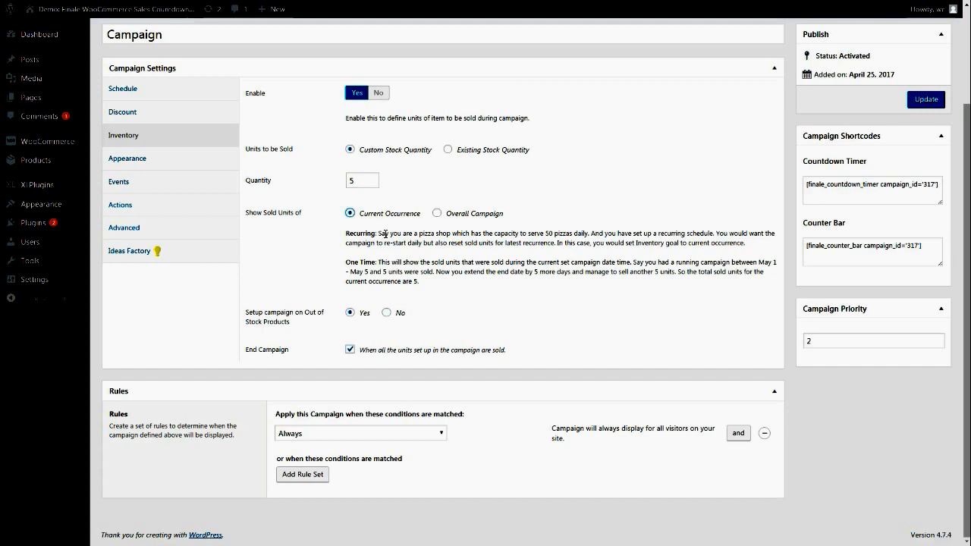
pyautogui.click(463, 217)
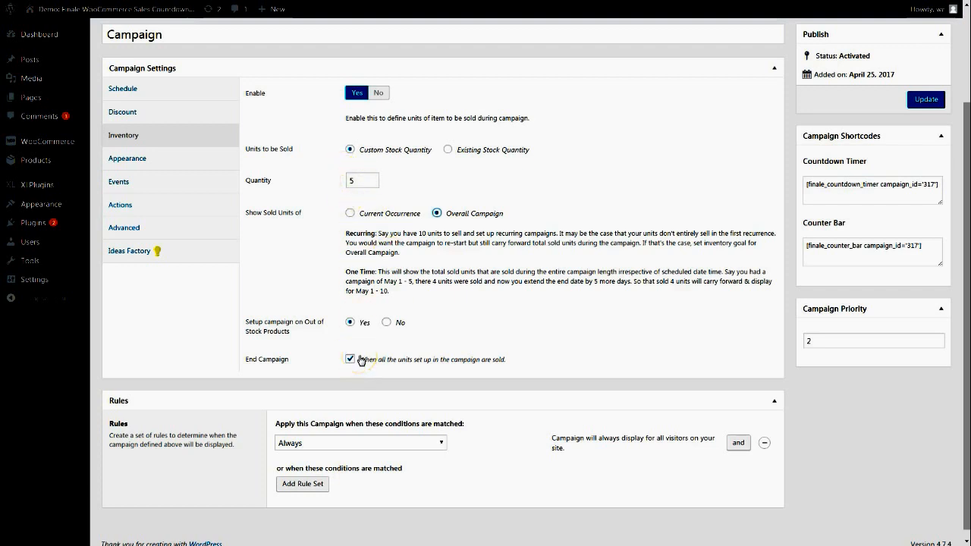
# Turn off ending the campaign when all its units are sold
pyautogui.click(370, 186)
pyautogui.click(350, 359)
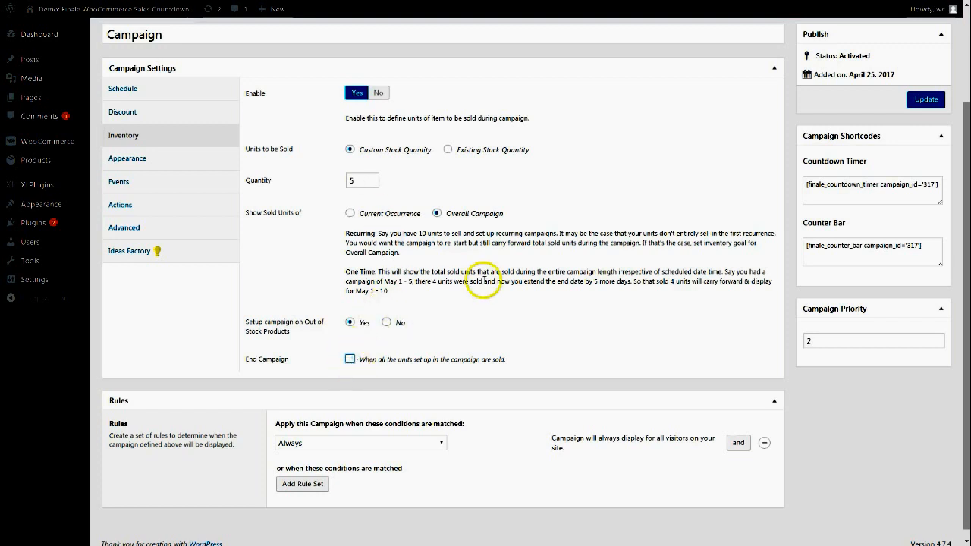
pyautogui.click(352, 182)
# Open the campaign's appearance settings, collapse its sections and expand only Single Product Countdown Timer
pyautogui.click(154, 164)
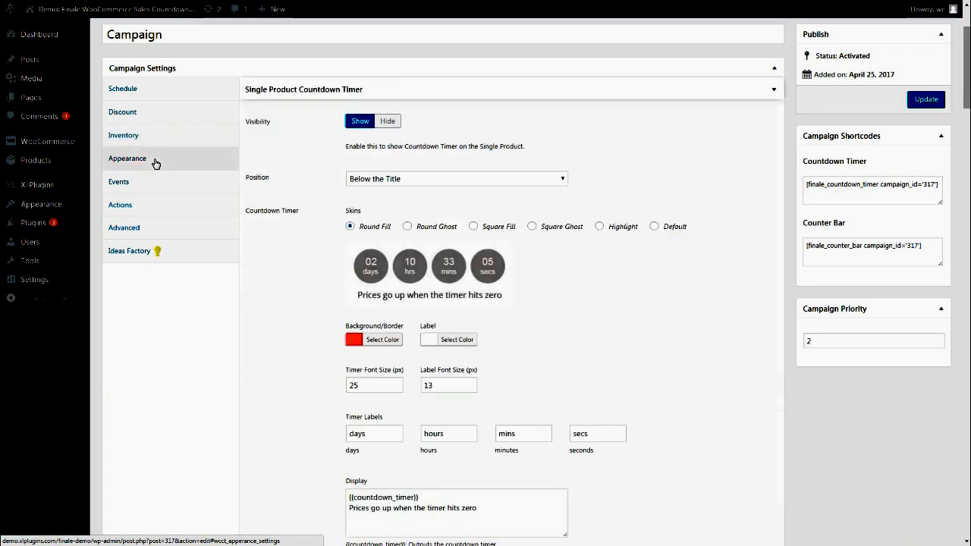
pyautogui.click(391, 90)
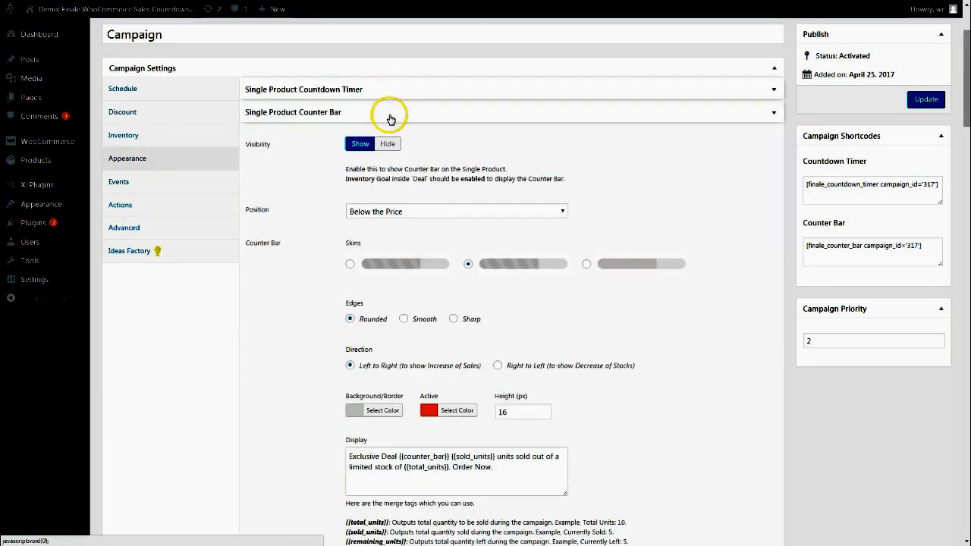
pyautogui.click(390, 112)
pyautogui.click(386, 134)
pyautogui.click(386, 154)
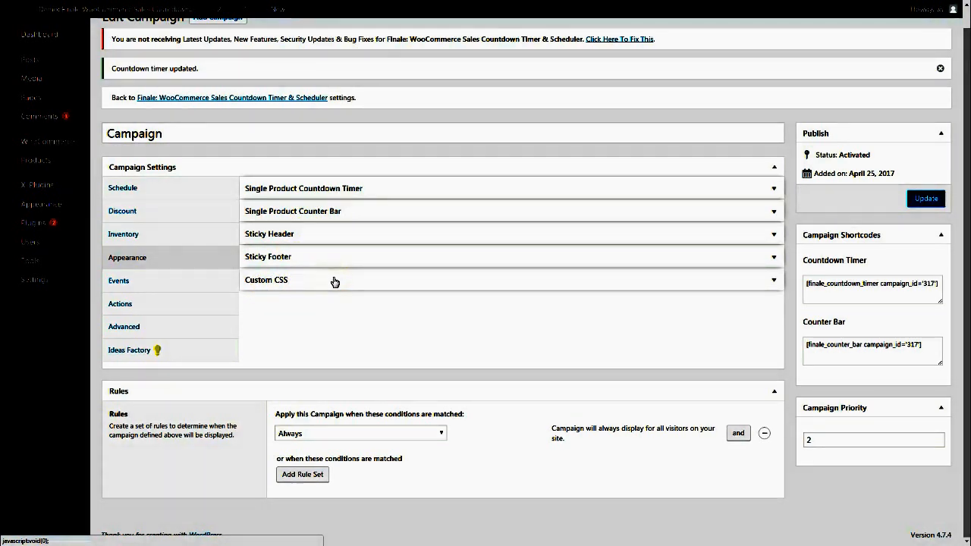
pyautogui.click(358, 193)
# On the Flying Ninja product page, examine the countdown timer and the text line beneath it
pyautogui.scroll(3, 310, 325)
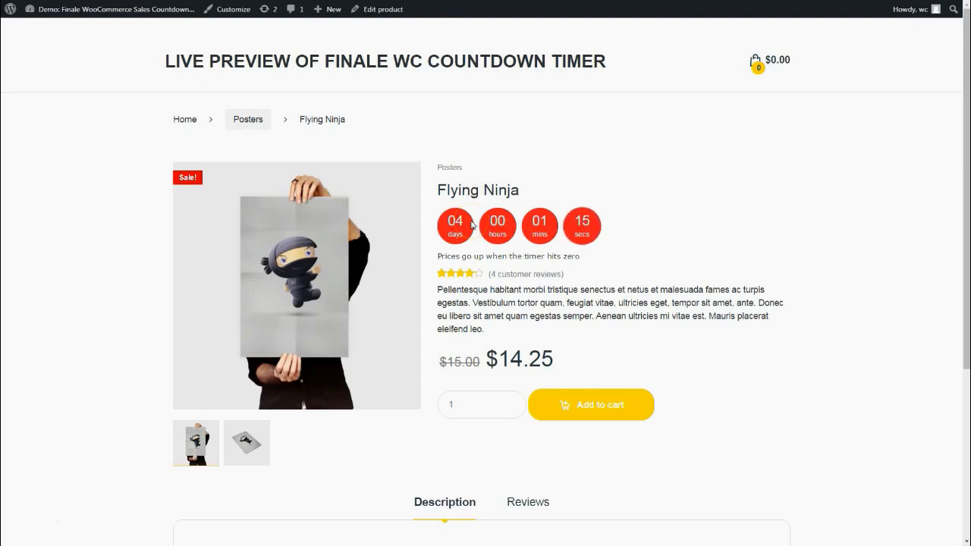
pyautogui.moveTo(451, 257); pyautogui.dragTo(583, 258)
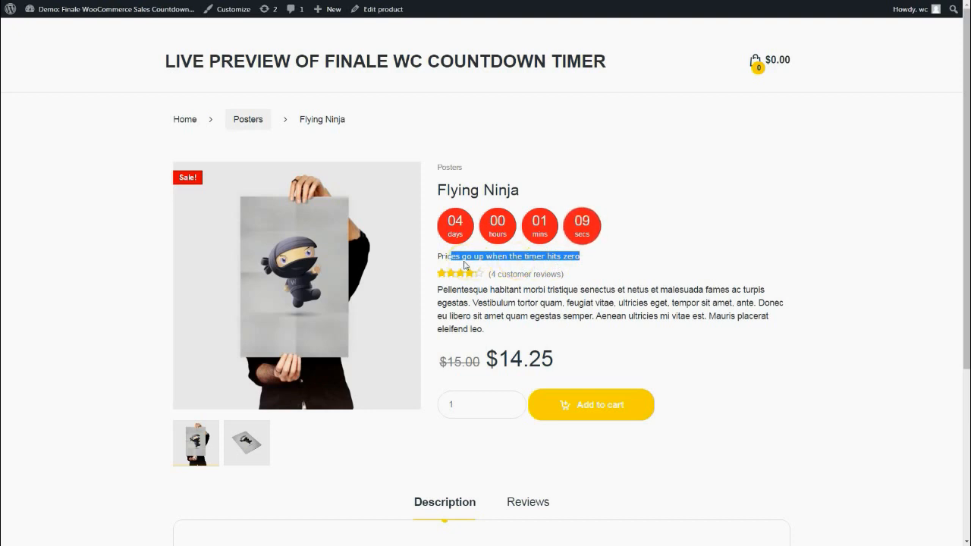
pyautogui.click(495, 258)
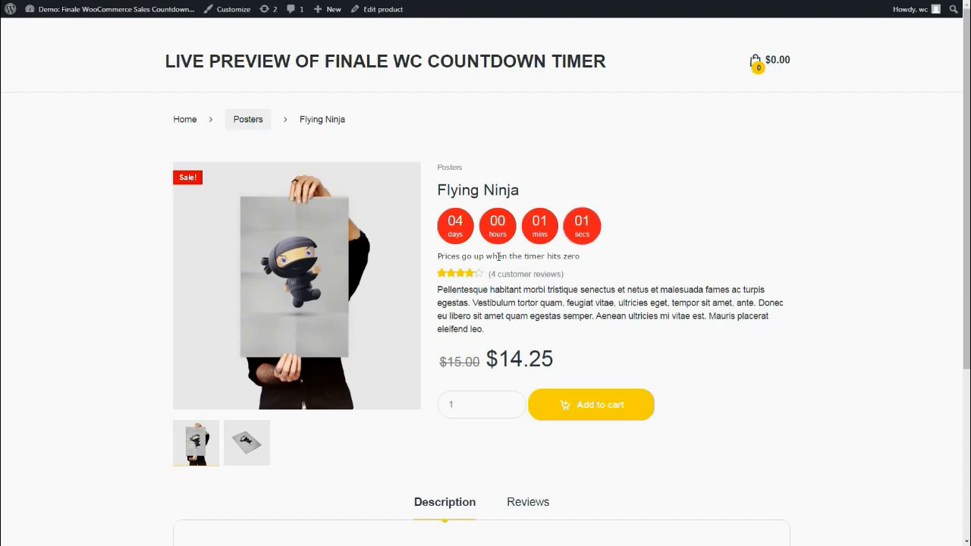
pyautogui.click(498, 225)
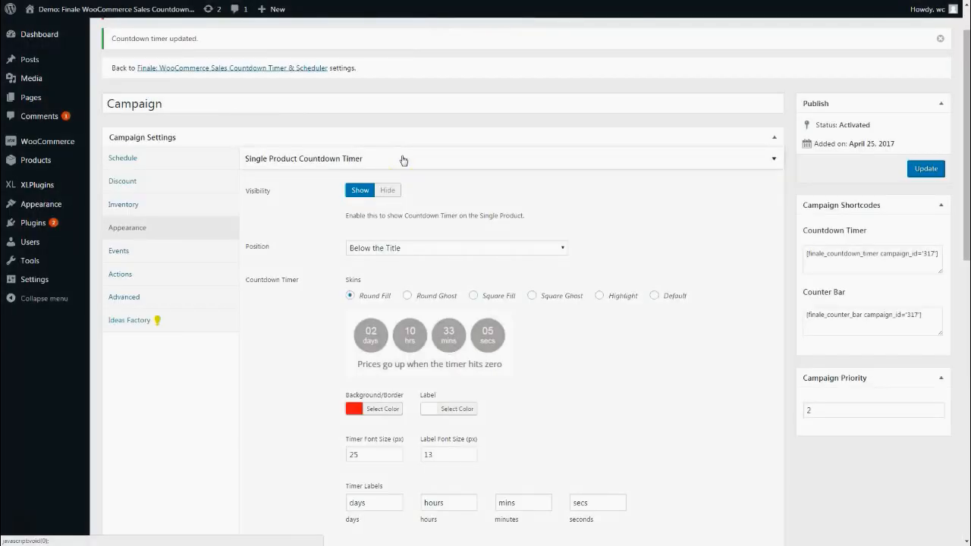
# Back in the campaign's appearance settings, check the available positions for the single product countdown timer
pyautogui.scroll(-1, 301, 180)
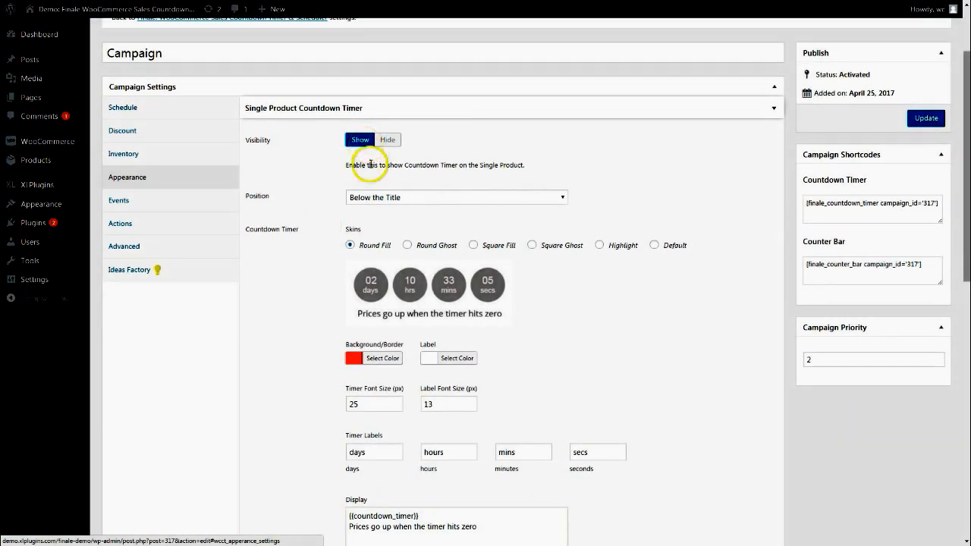
pyautogui.scroll(-2, 338, 194)
pyautogui.click(389, 99)
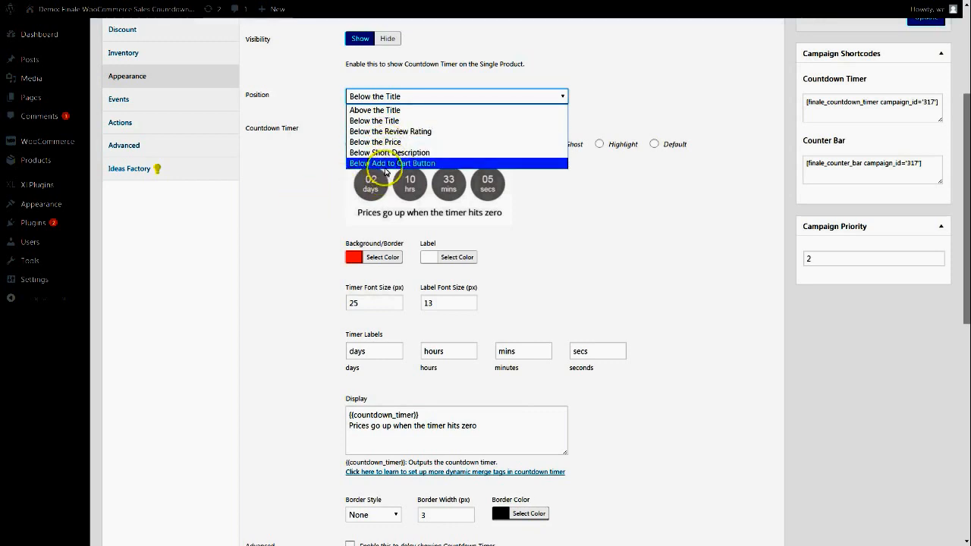
pyautogui.click(327, 204)
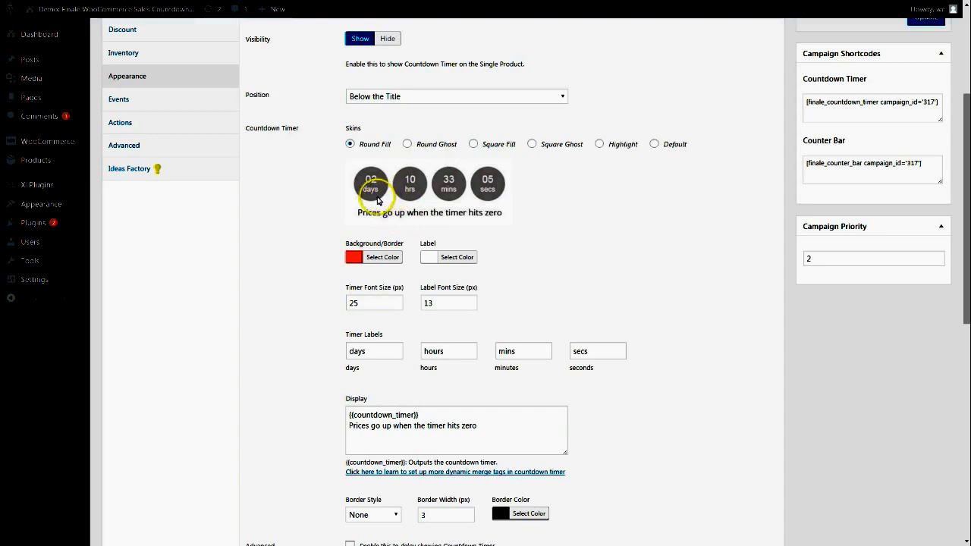
# Try the other countdown timer skins and set the skin to Square Ghost
pyautogui.click(435, 146)
pyautogui.click(486, 144)
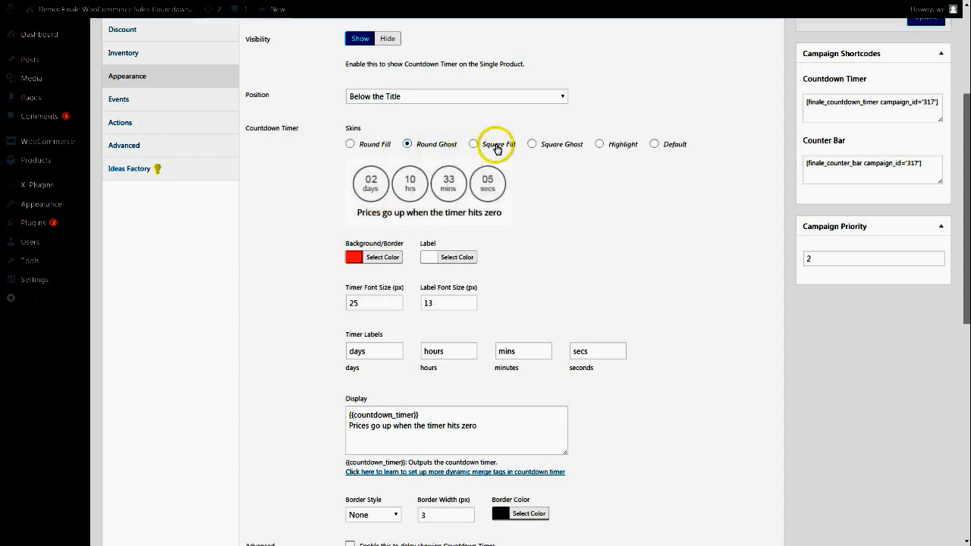
pyautogui.click(541, 146)
pyautogui.click(618, 144)
pyautogui.click(656, 145)
pyautogui.click(554, 151)
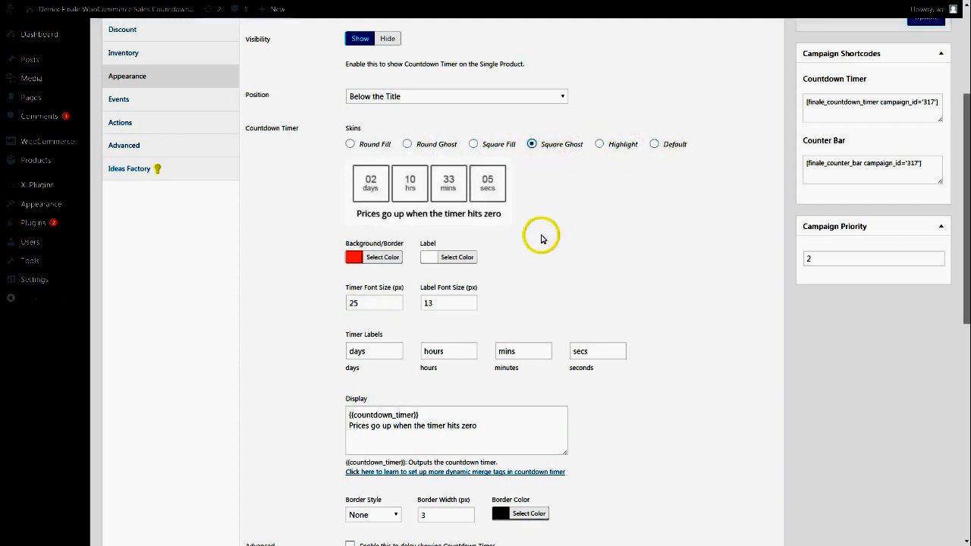
# Examine the countdown timer's background and label colours, font sizes and timer label fields
pyautogui.scroll(-1, 494, 231)
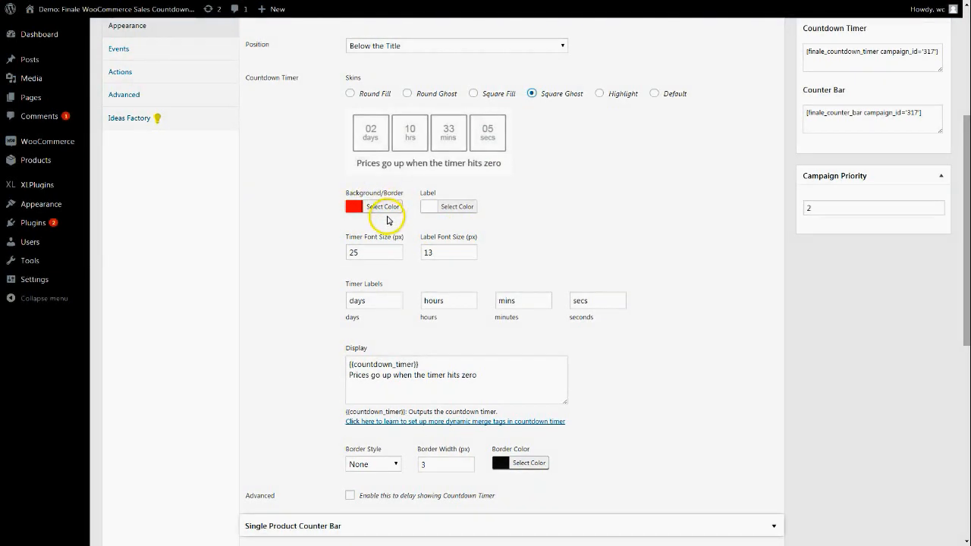
pyautogui.click(387, 217)
pyautogui.click(575, 241)
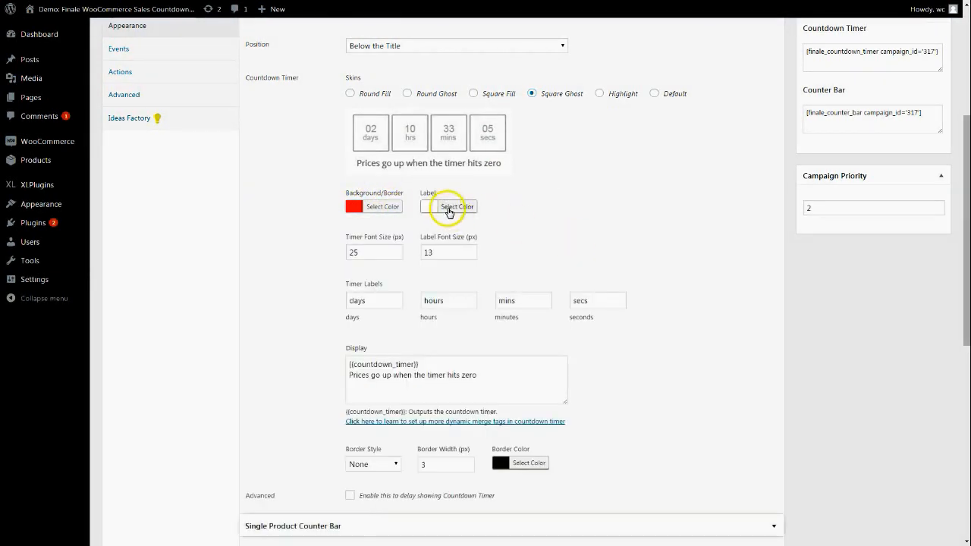
pyautogui.scroll(-1, 449, 213)
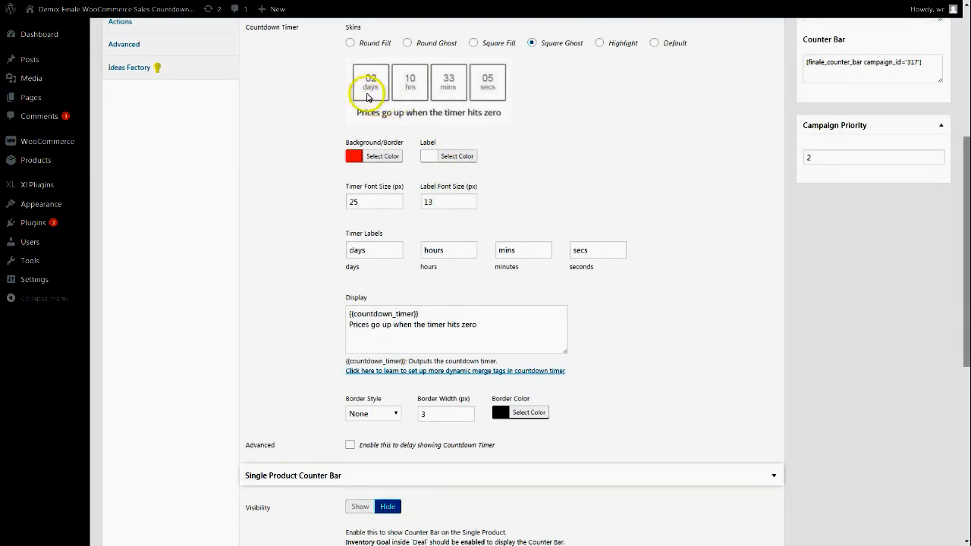
pyautogui.scroll(-1, 478, 192)
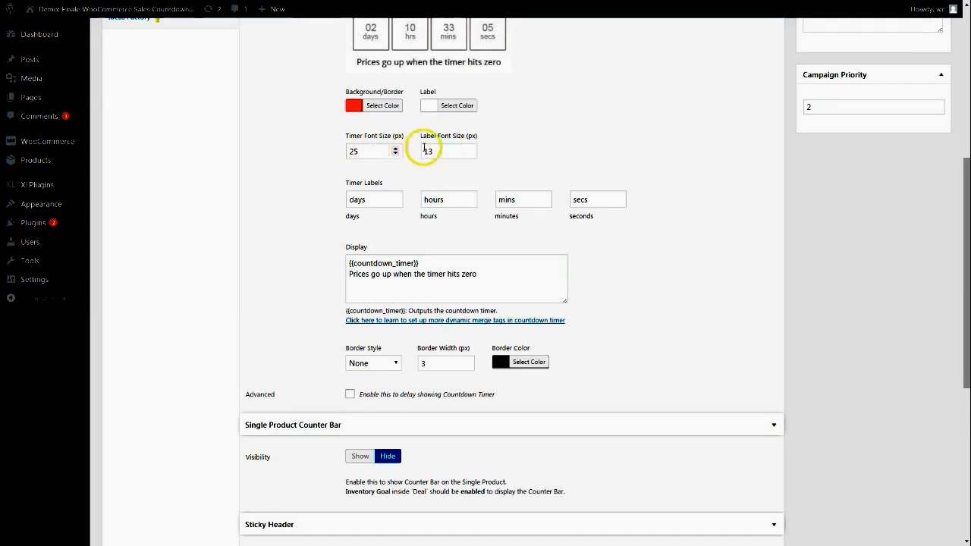
pyautogui.scroll(-1, 546, 173)
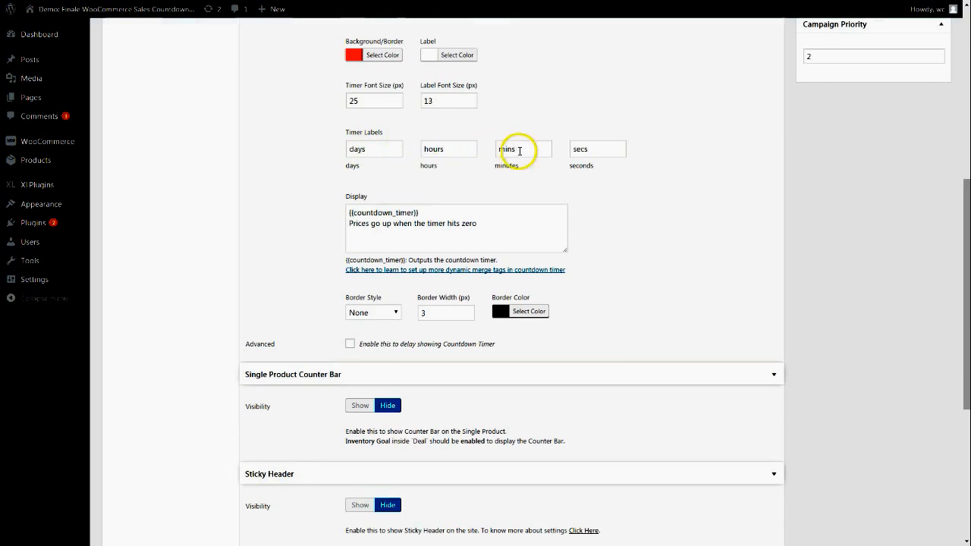
pyautogui.scroll(-1, 364, 102)
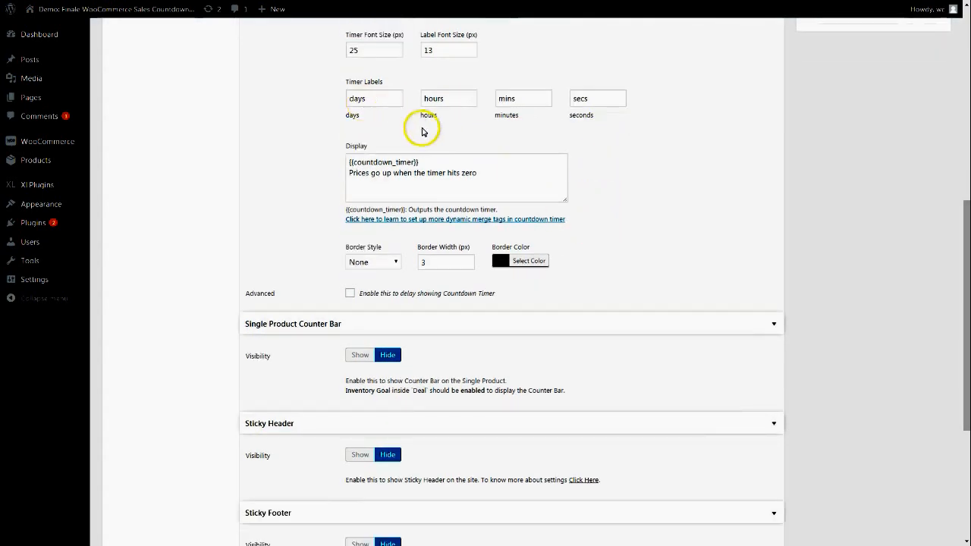
# Examine the countdown timer's display text with its {{countdown_timer}} merge tag
pyautogui.scroll(-1, 402, 122)
pyautogui.moveTo(357, 123); pyautogui.dragTo(559, 137)
pyautogui.click(616, 152)
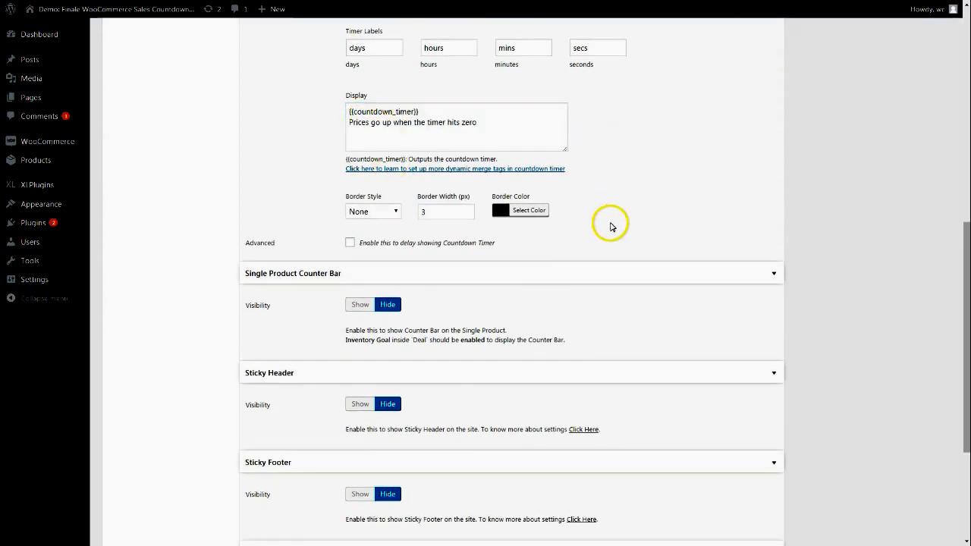
pyautogui.scroll(2, 613, 226)
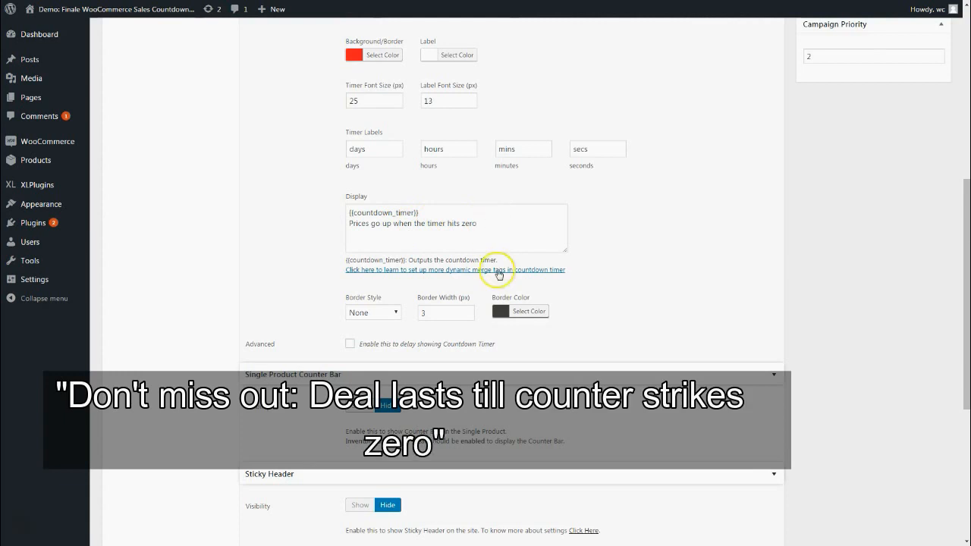
pyautogui.scroll(-1, 489, 274)
pyautogui.doubleClick(436, 173)
pyautogui.click(570, 263)
pyautogui.scroll(-2, 571, 263)
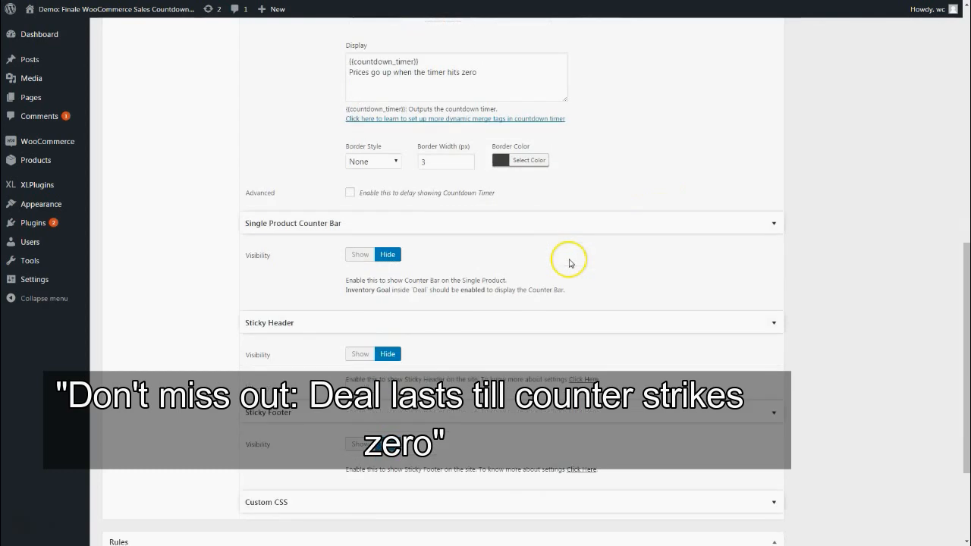
# Check the border style, width and colour options for the countdown timer
pyautogui.click(368, 163)
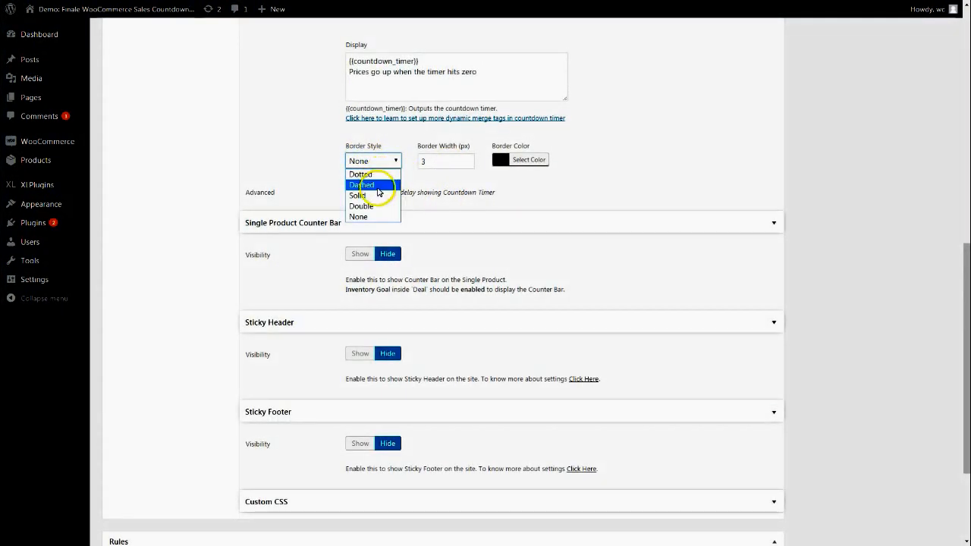
pyautogui.click(402, 165)
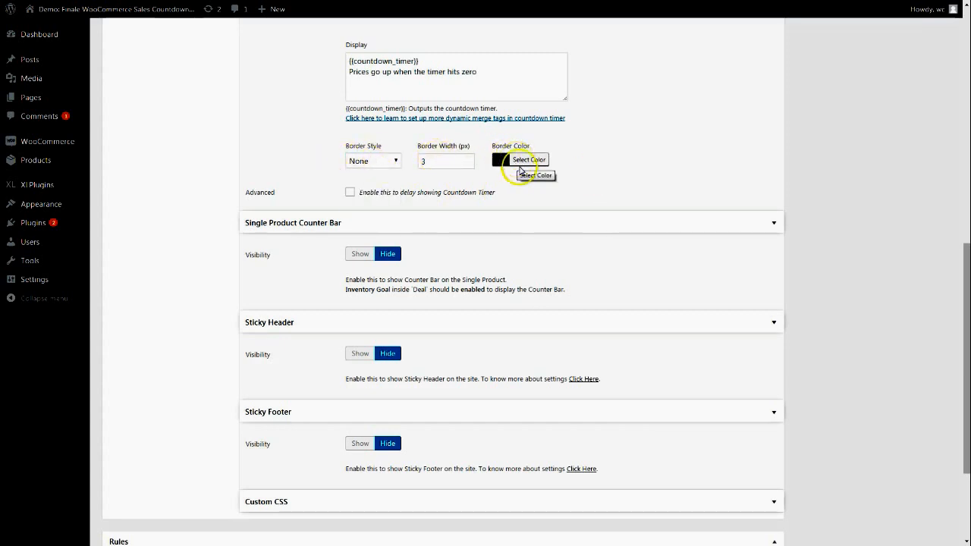
pyautogui.scroll(4, 521, 169)
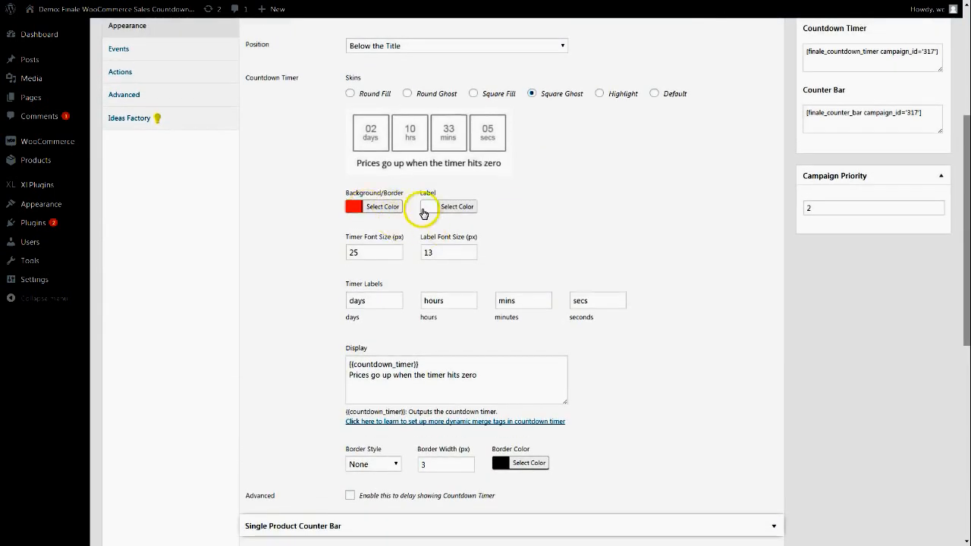
# Enable delaying the countdown timer's display and hide it until 24 hrs are left
pyautogui.scroll(-3, 425, 213)
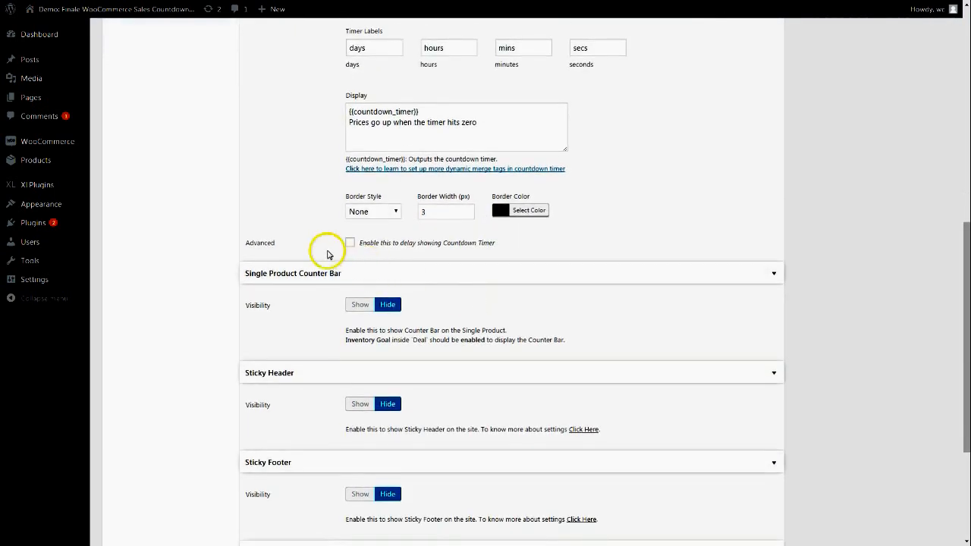
pyautogui.click(350, 242)
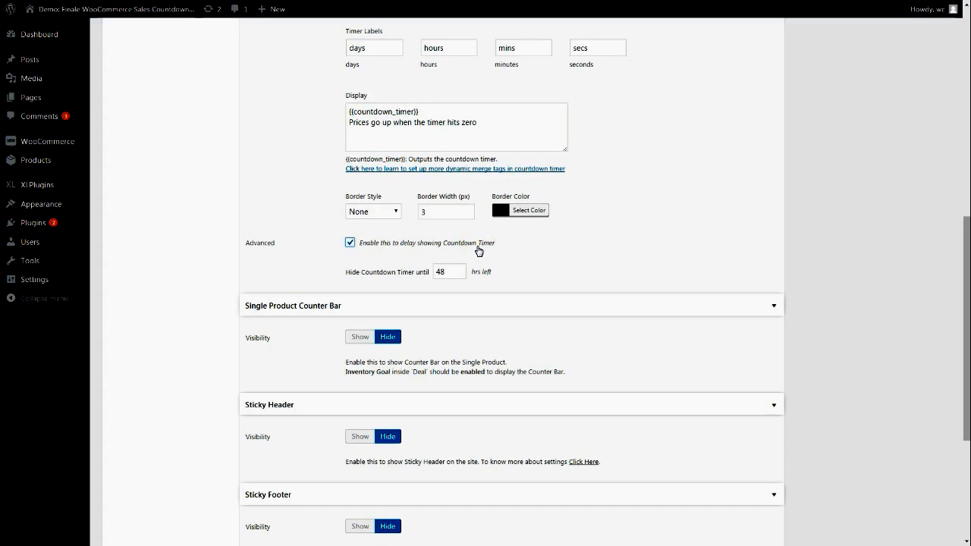
pyautogui.doubleClick(437, 273)
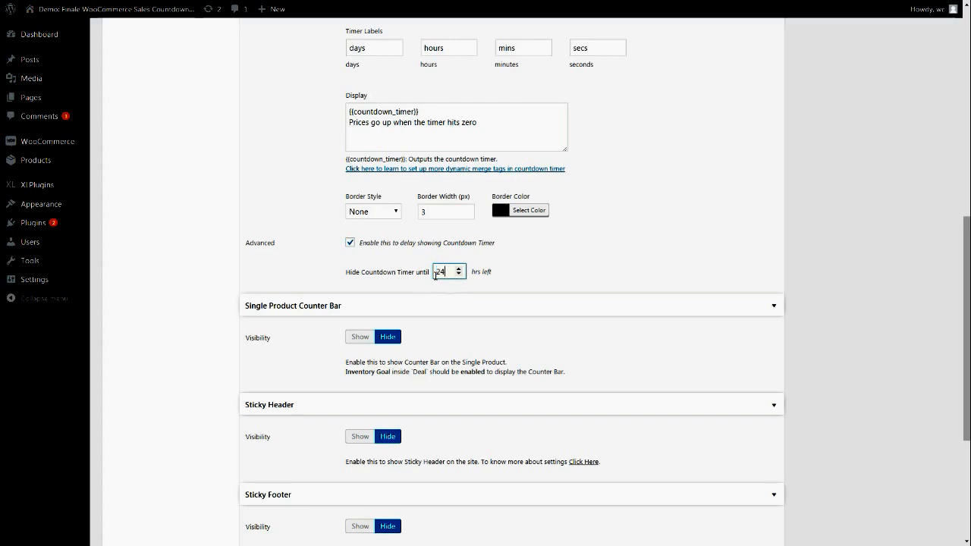
pyautogui.click(531, 276)
pyautogui.click(350, 243)
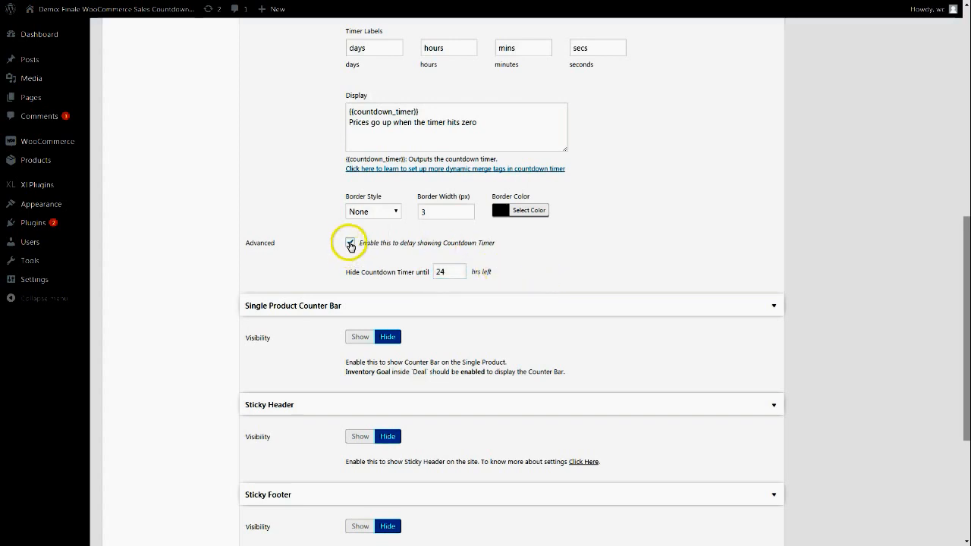
pyautogui.click(443, 273)
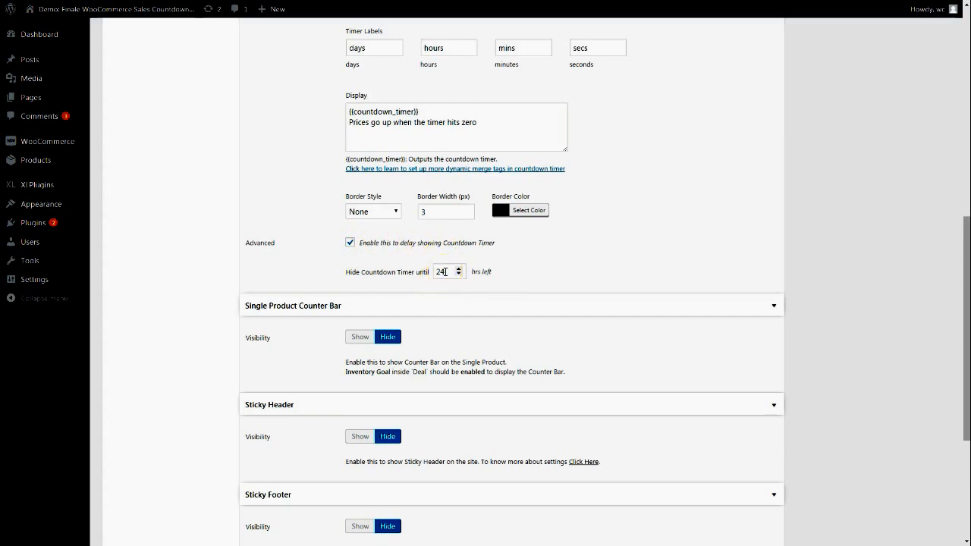
pyautogui.doubleClick(446, 271)
pyautogui.click(374, 242)
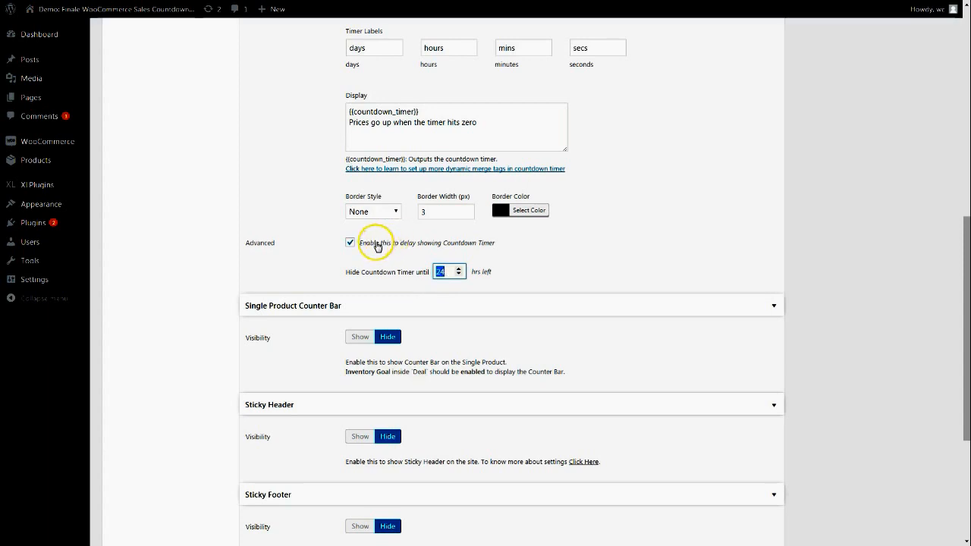
# Disable the delay for showing the countdown timer and update the campaign
pyautogui.click(377, 244)
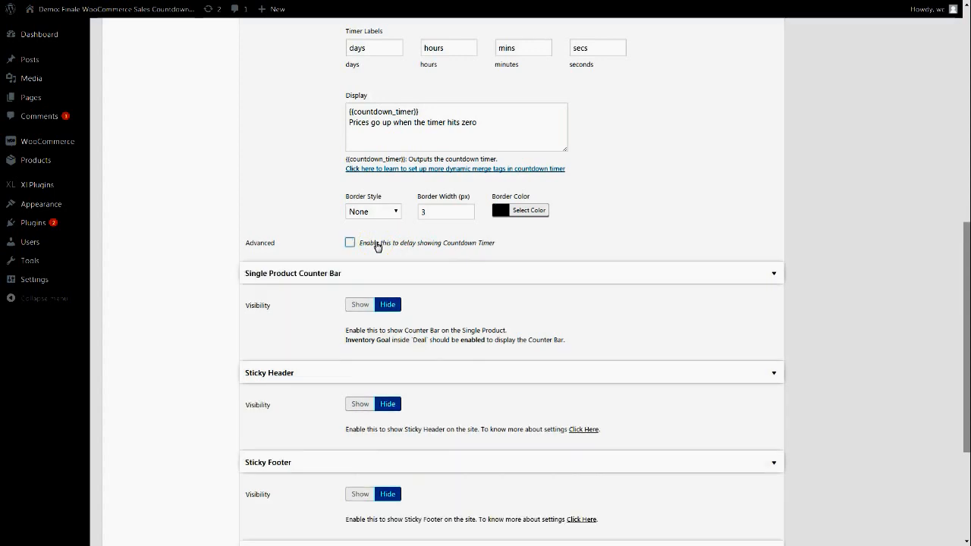
pyautogui.scroll(6, 433, 347)
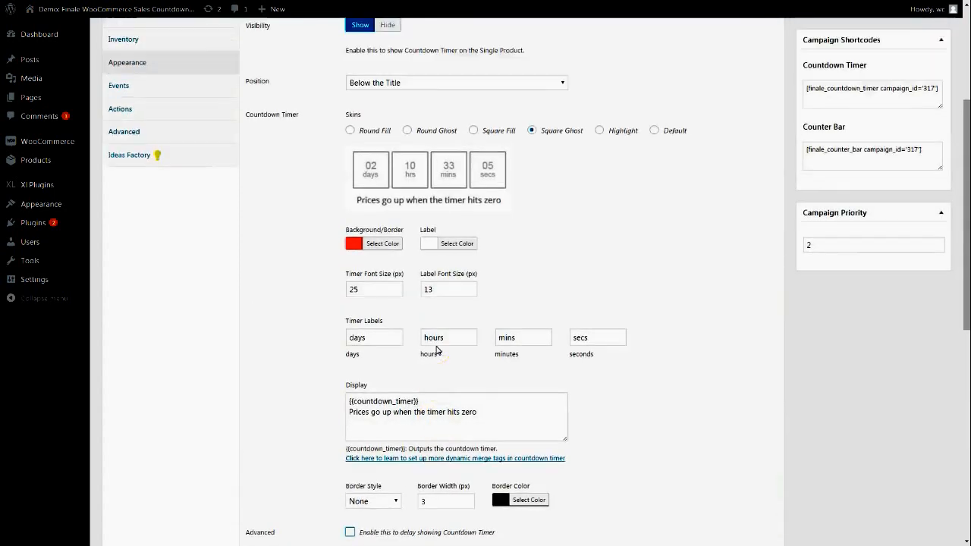
pyautogui.click(925, 168)
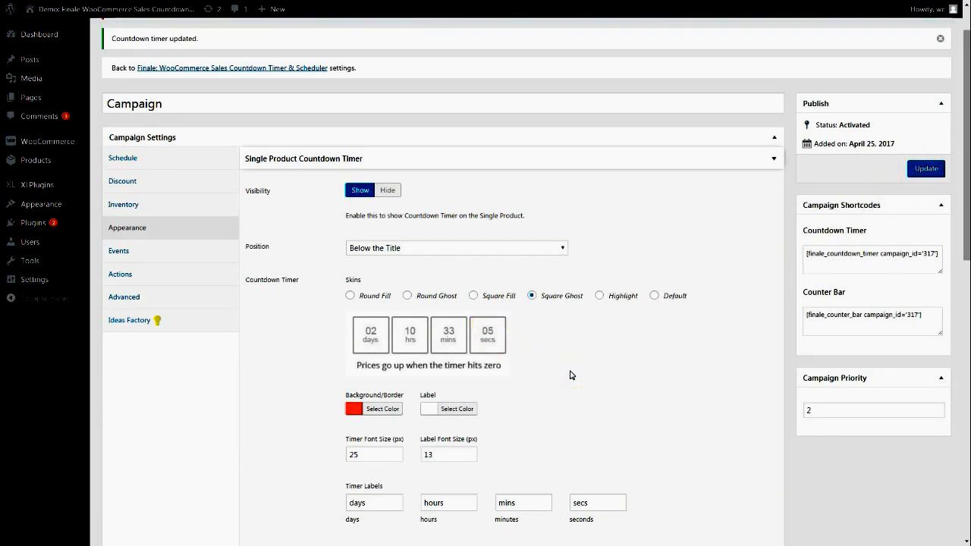
# Show the single product counter bar and check its units-sold text on the Flying Ninja product page
pyautogui.scroll(-1, 572, 375)
pyautogui.scroll(-4, 572, 374)
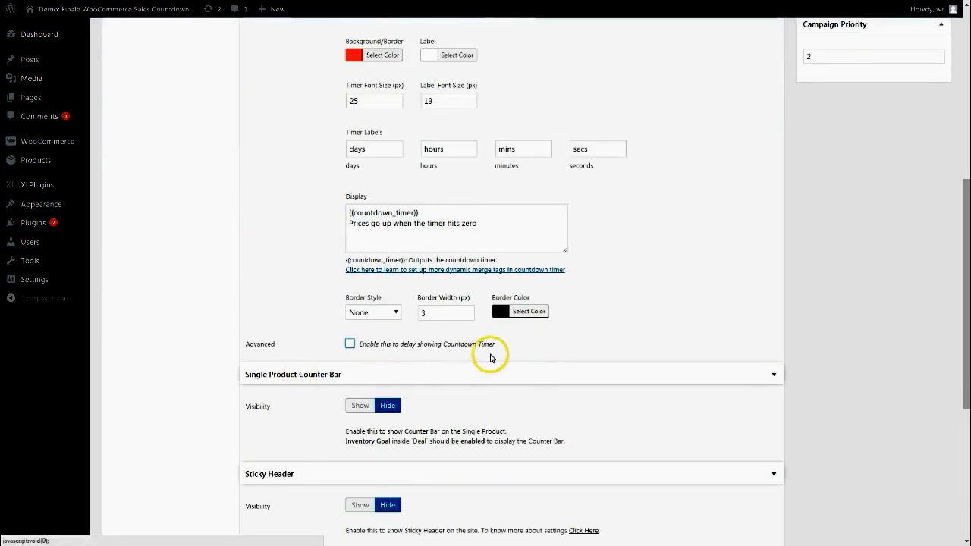
pyautogui.scroll(-1, 496, 355)
pyautogui.click(361, 304)
pyautogui.scroll(-2, 490, 351)
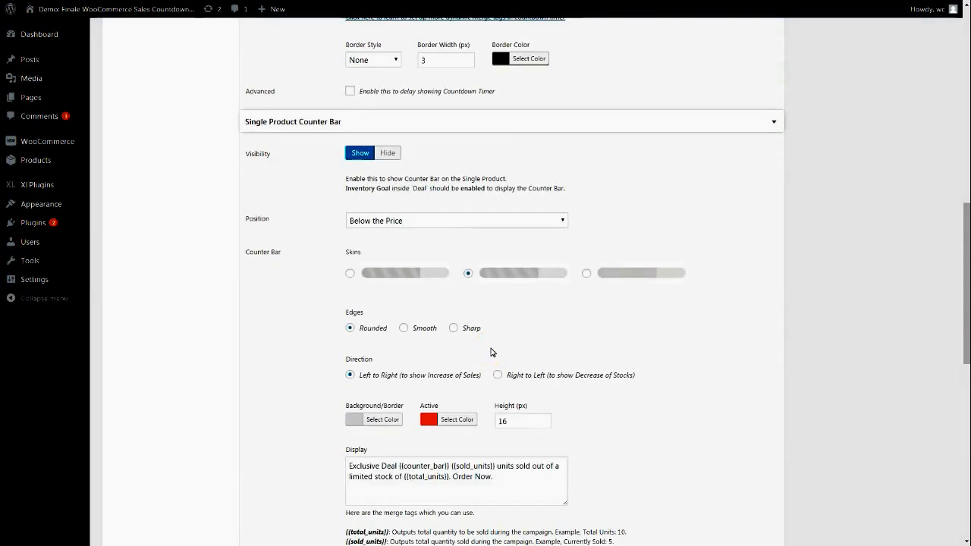
pyautogui.scroll(-1, 491, 352)
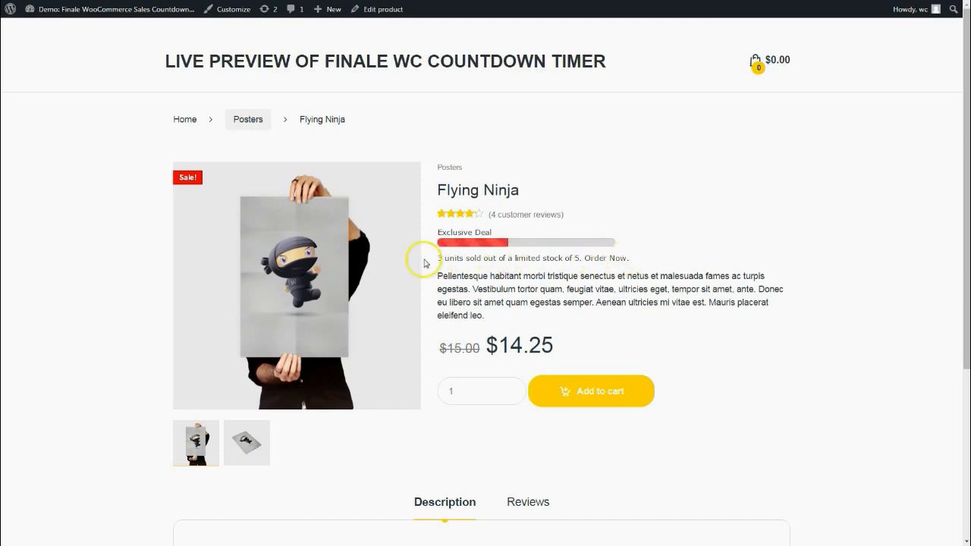
pyautogui.moveTo(575, 258); pyautogui.dragTo(581, 258)
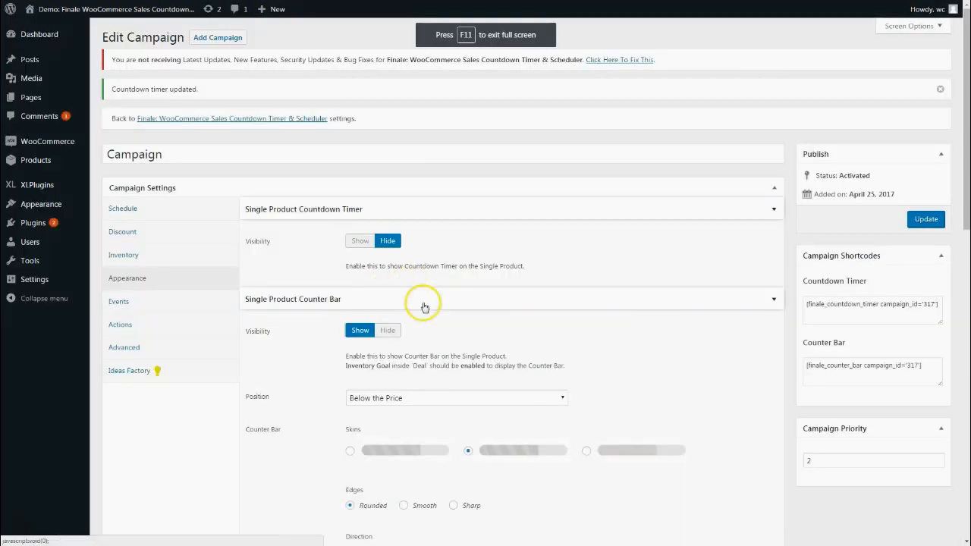
# Examine the counter bar's position choices, skins, edges, direction, colours and height options
pyautogui.scroll(-3, 425, 303)
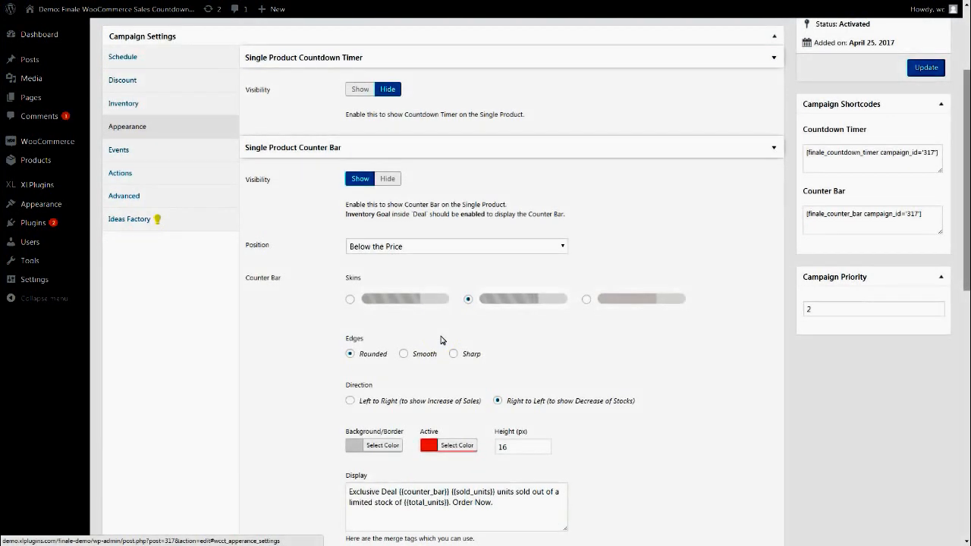
pyautogui.click(394, 251)
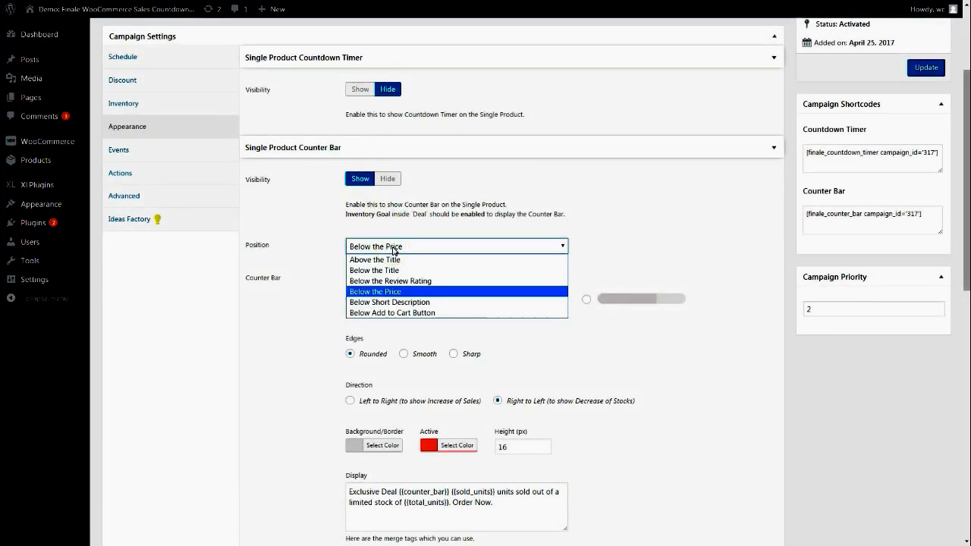
pyautogui.click(650, 250)
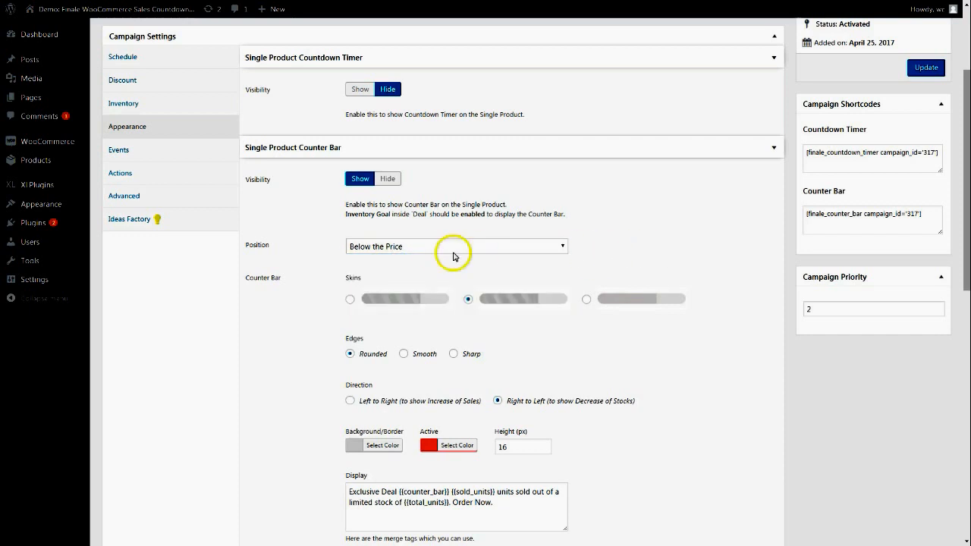
pyautogui.click(460, 247)
pyautogui.click(577, 251)
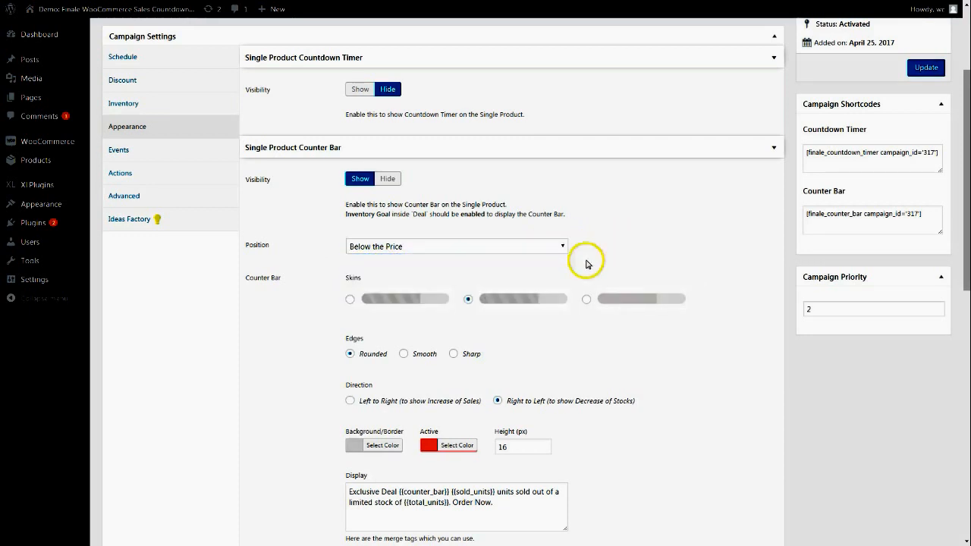
pyautogui.scroll(-2, 503, 296)
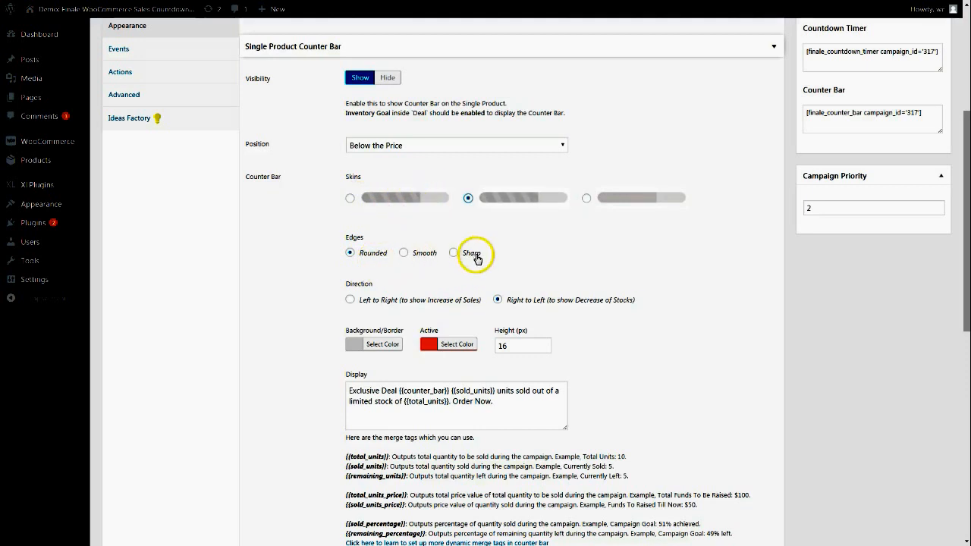
pyautogui.scroll(-1, 469, 273)
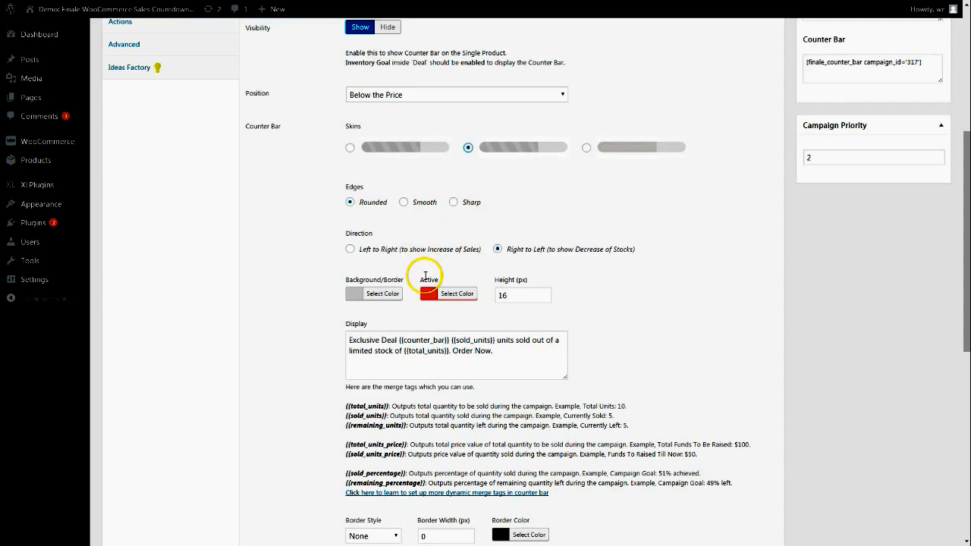
pyautogui.scroll(-1, 375, 250)
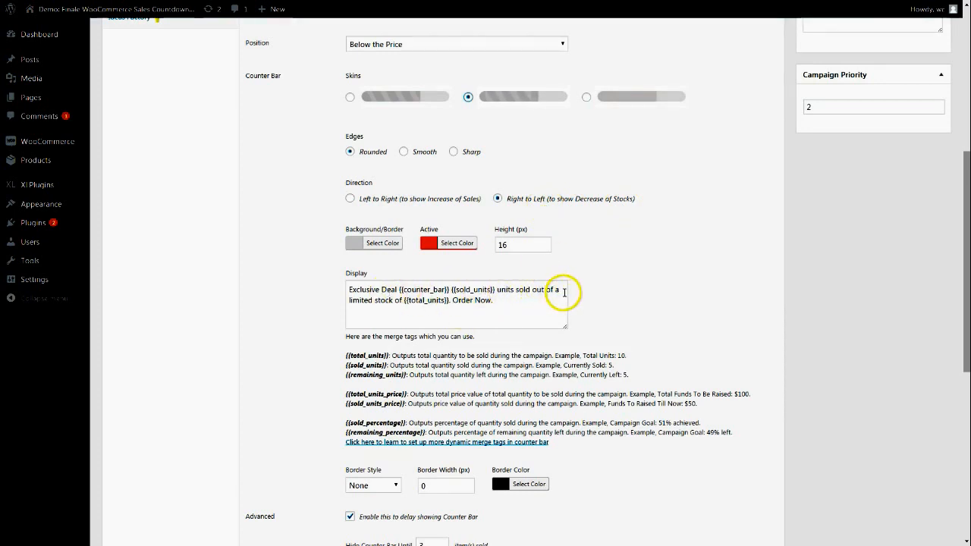
# Review the {{total_units}} merge tag and its use in the counter bar's display text
pyautogui.moveTo(346, 356); pyautogui.dragTo(388, 356)
pyautogui.rightClick(378, 355)
pyautogui.click(420, 318)
pyautogui.click(421, 319)
pyautogui.scroll(-1, 411, 402)
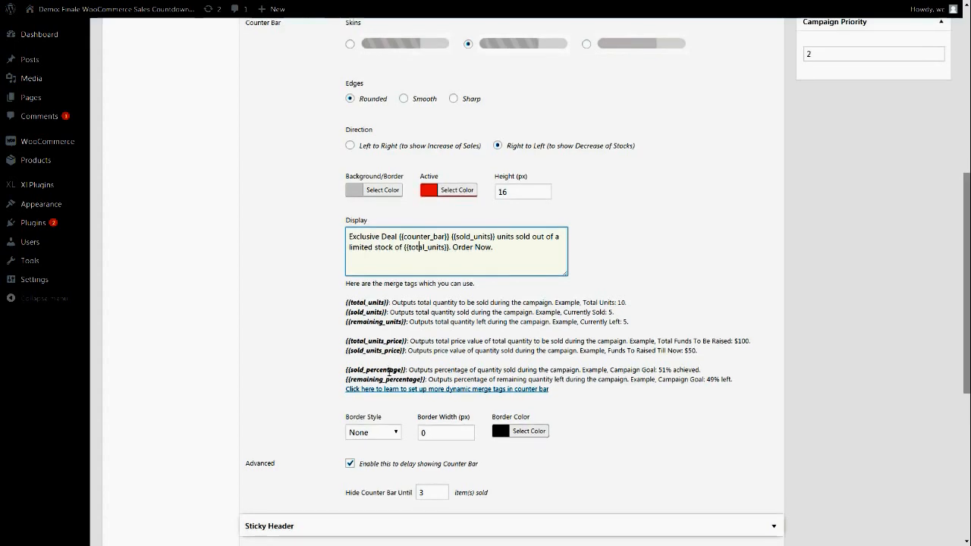
# Set the counter bar to stay hidden until 5 items are sold
pyautogui.scroll(-1, 389, 372)
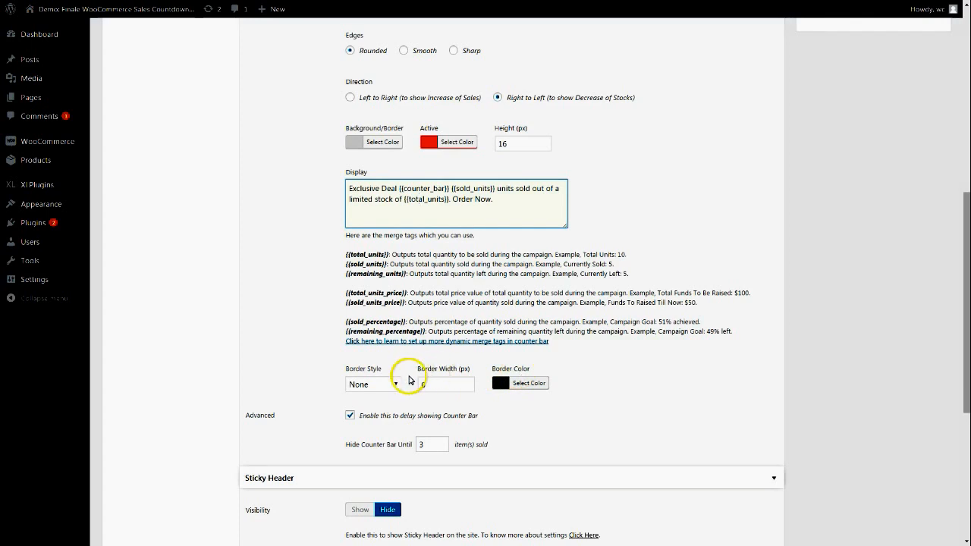
pyautogui.scroll(-1, 404, 406)
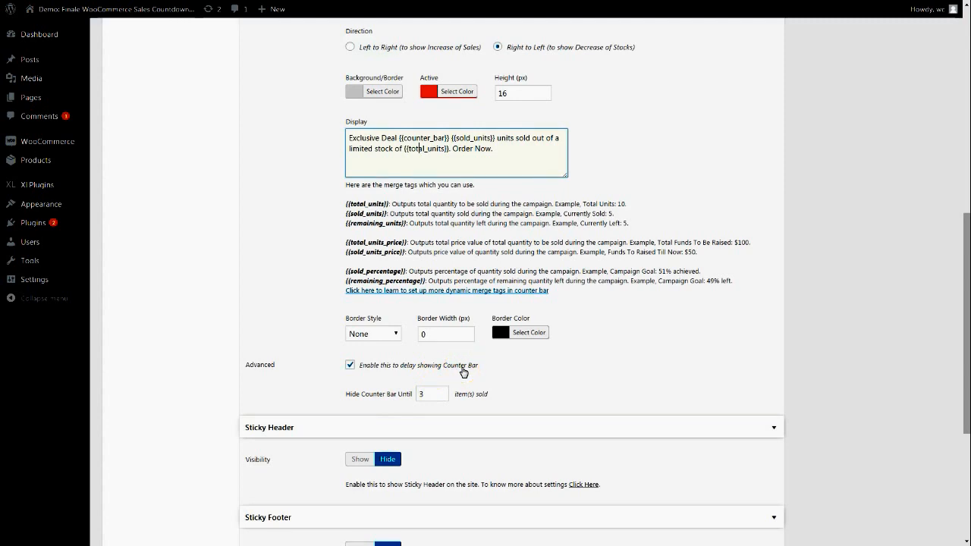
pyautogui.doubleClick(436, 393)
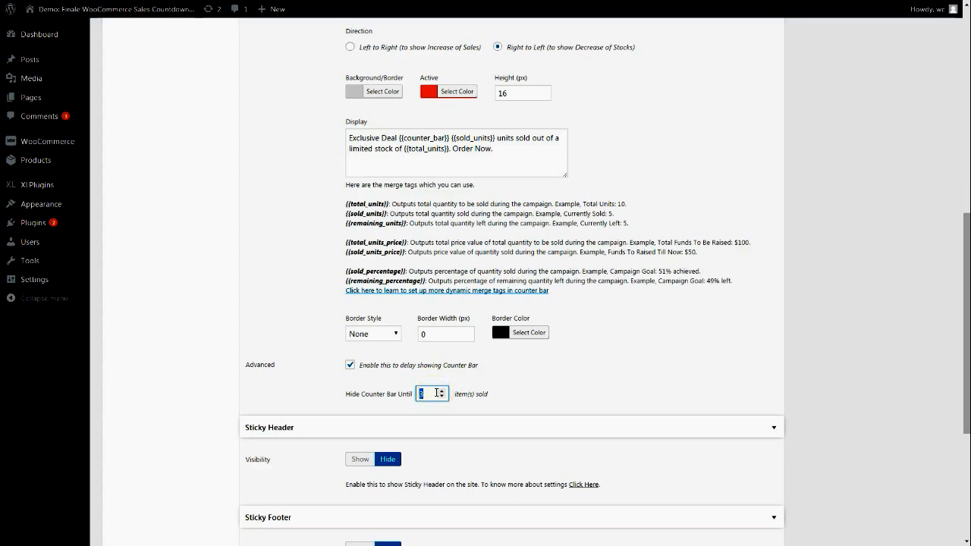
pyautogui.scroll(3, 463, 357)
pyautogui.scroll(-4, 478, 371)
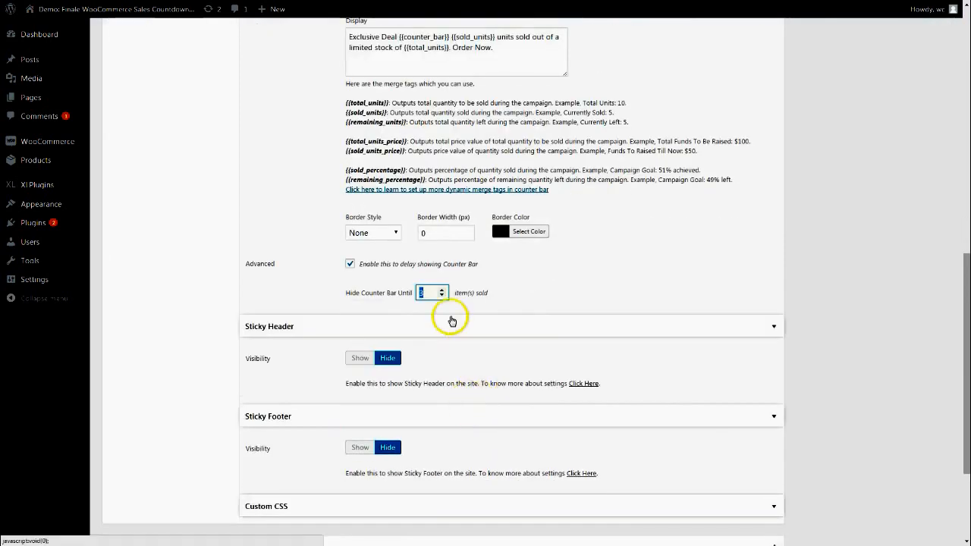
pyautogui.scroll(1, 451, 321)
pyautogui.write('5')
pyautogui.click(538, 387)
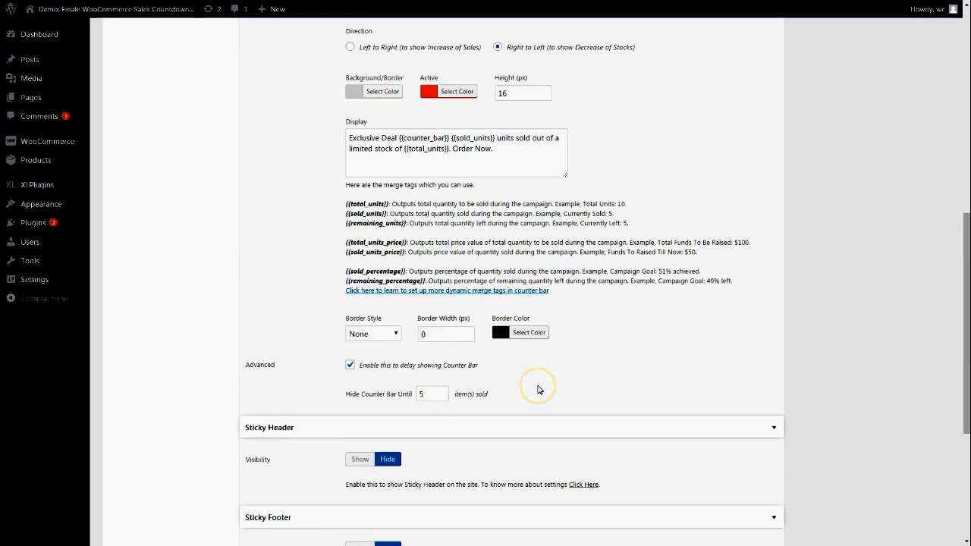
pyautogui.click(350, 365)
pyautogui.click(429, 400)
# Update the campaign with the single product counter bar hidden and the sticky header shown
pyautogui.scroll(3, 428, 406)
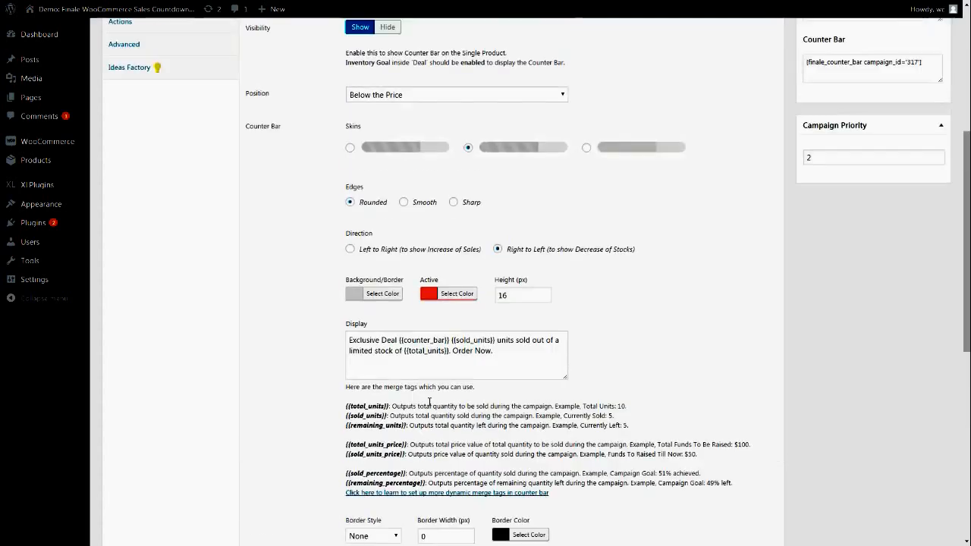
pyautogui.scroll(-7, 429, 402)
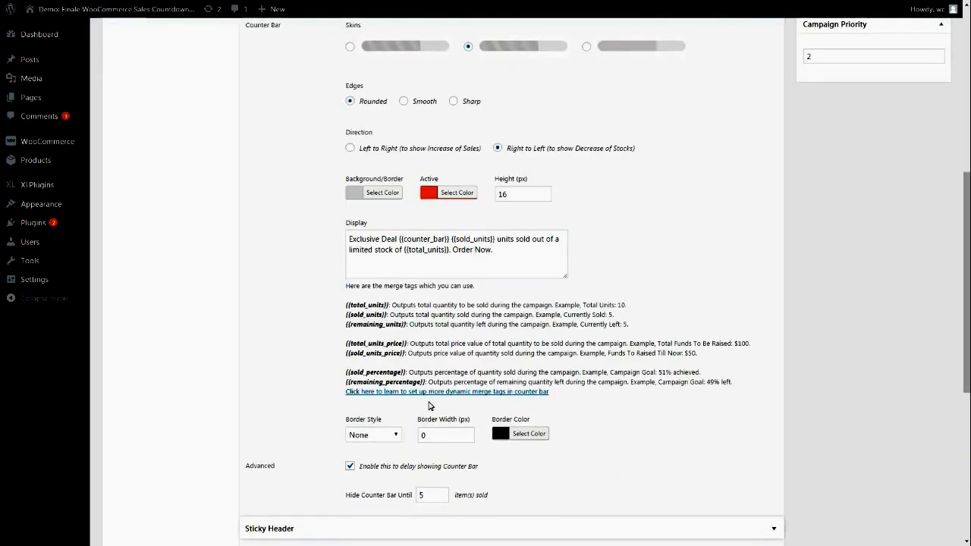
pyautogui.scroll(10, 356, 409)
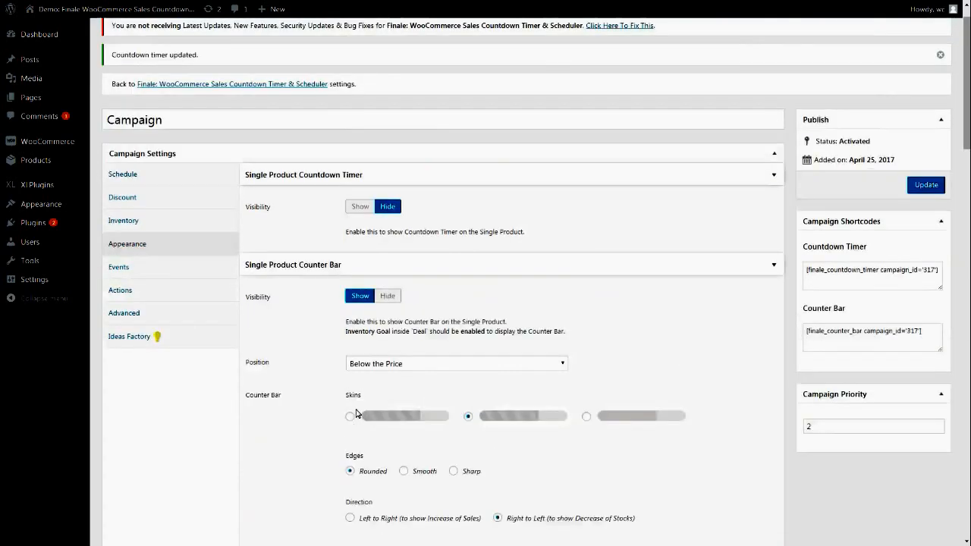
pyautogui.click(390, 330)
pyautogui.scroll(-4, 414, 425)
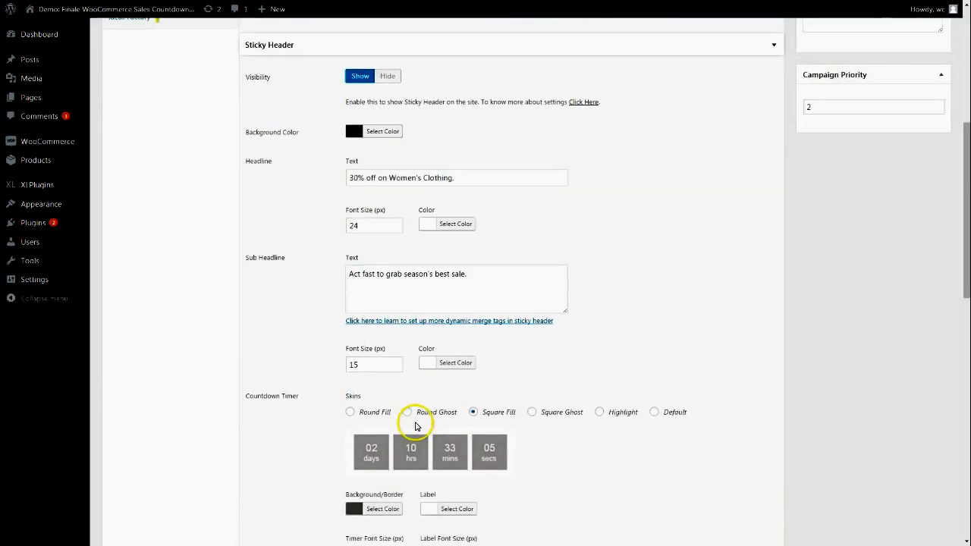
pyautogui.scroll(5, 895, 121)
pyautogui.click(925, 169)
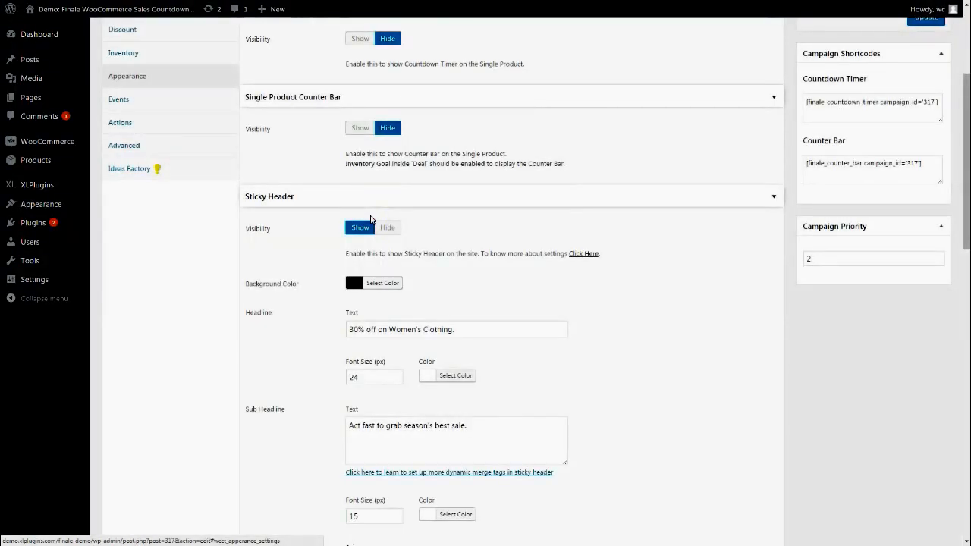
# Examine the sticky header's background colour and its headline and sub headline text, font size and colour settings
pyautogui.scroll(-1, 370, 220)
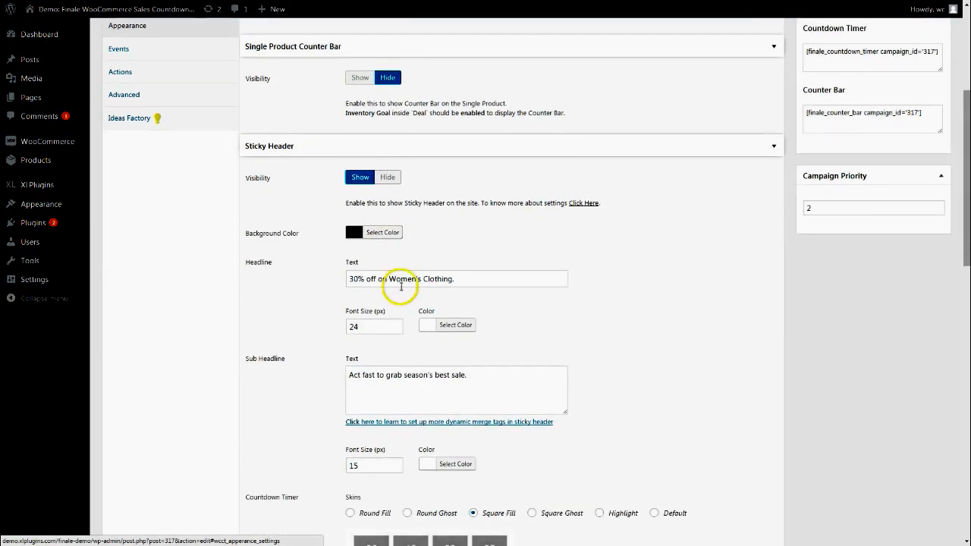
pyautogui.scroll(-1, 342, 242)
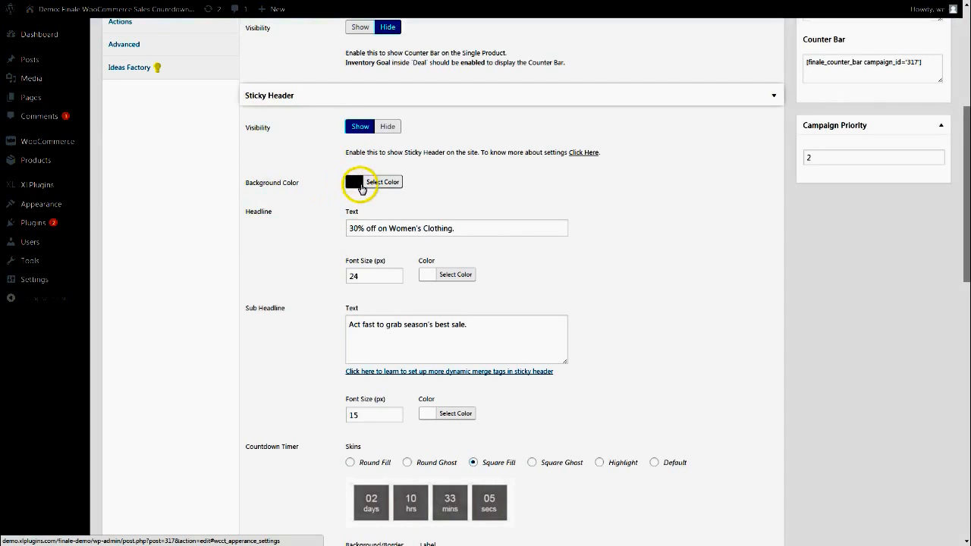
pyautogui.scroll(-1, 359, 183)
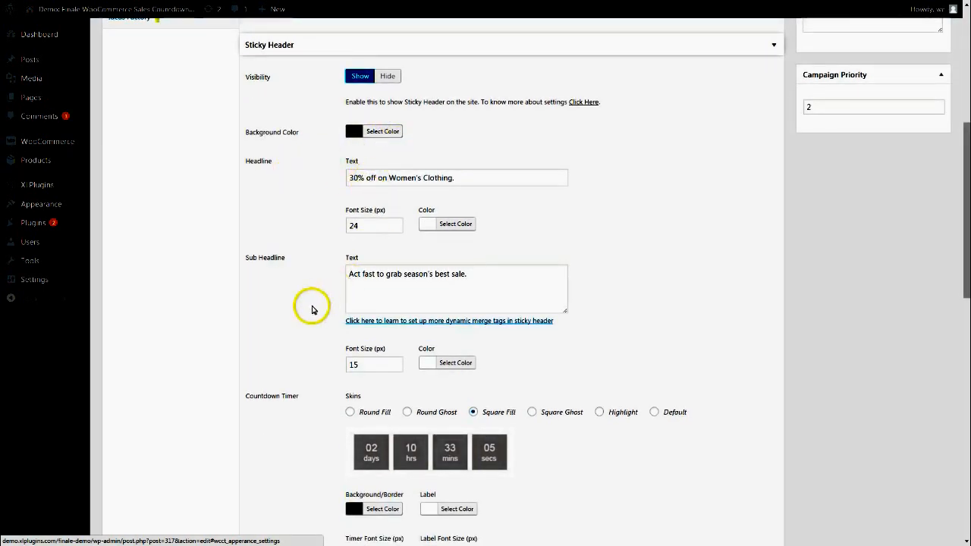
pyautogui.scroll(-1, 444, 267)
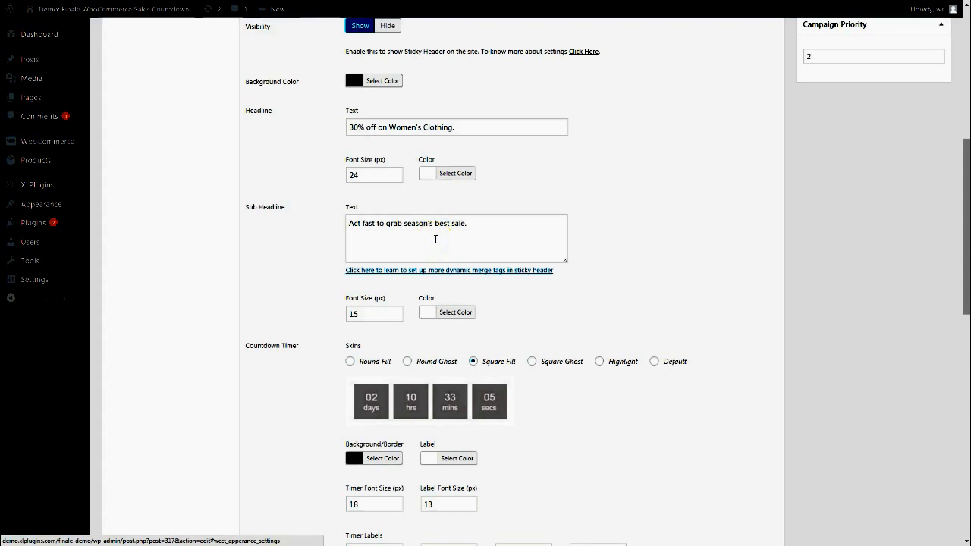
pyautogui.scroll(-3, 435, 239)
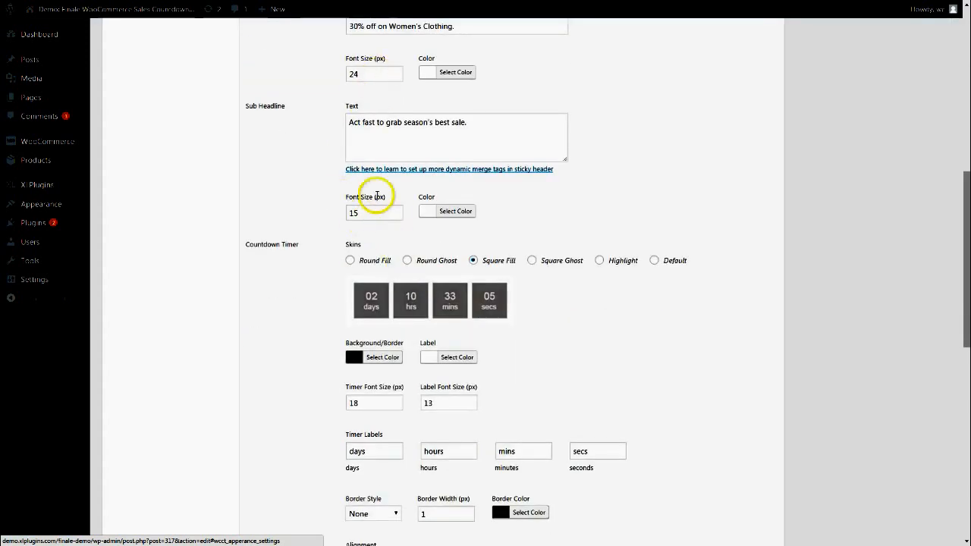
pyautogui.scroll(-1, 412, 249)
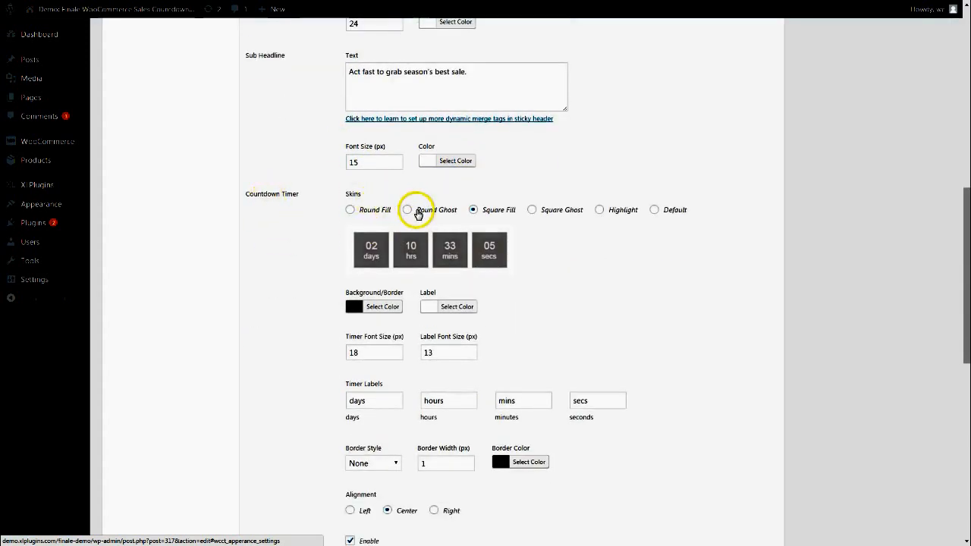
# Preview the Round Ghost and Round Fill skins for the sticky header's countdown timer and return to Square Fill
pyautogui.click(425, 211)
pyautogui.click(385, 214)
pyautogui.click(493, 210)
# Examine the sticky header timer's colours, font sizes, labels, border and alignment, and its button options
pyautogui.scroll(-1, 512, 273)
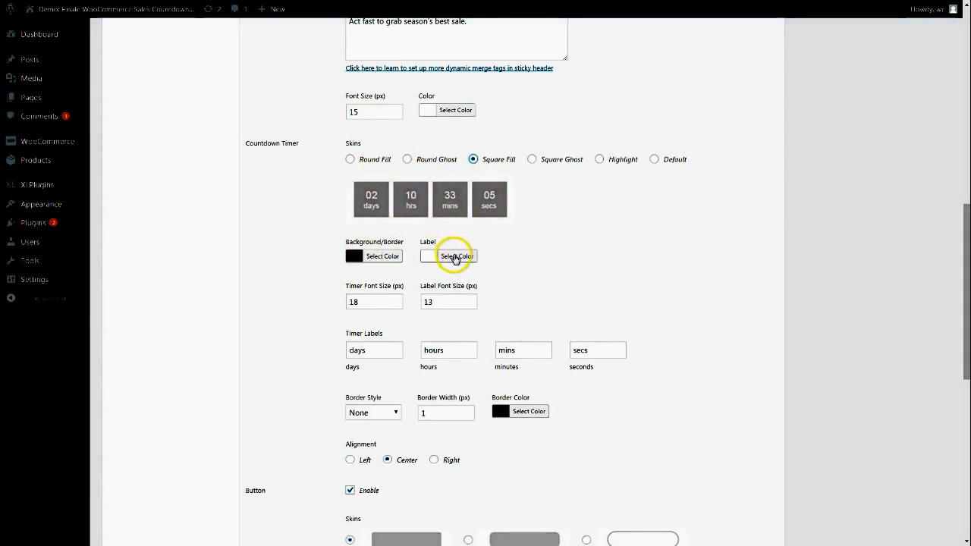
pyautogui.scroll(-1, 455, 258)
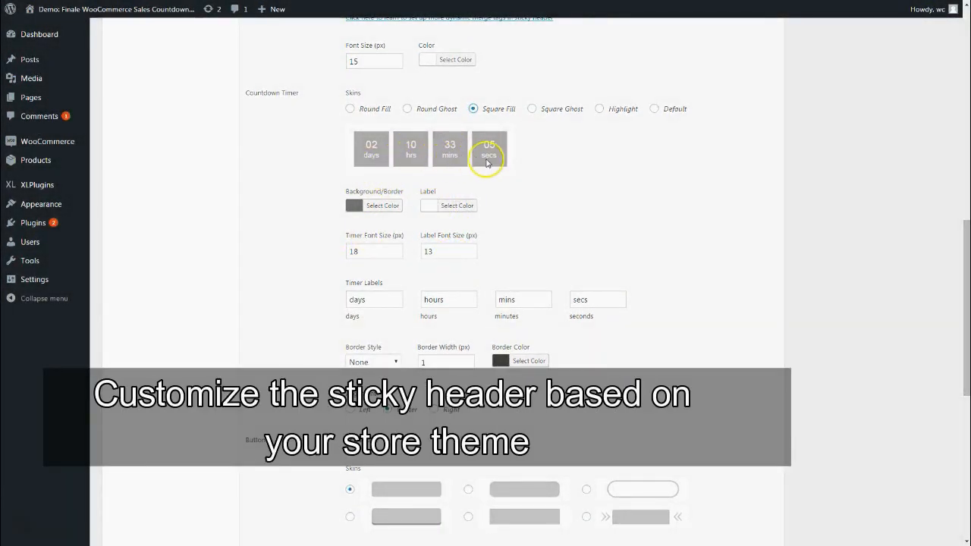
pyautogui.scroll(-1, 473, 200)
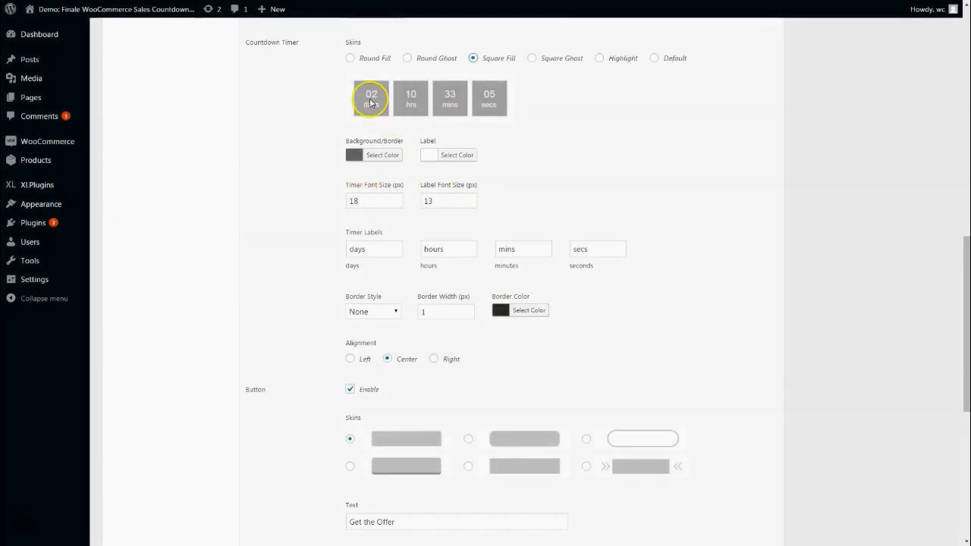
pyautogui.scroll(-1, 446, 243)
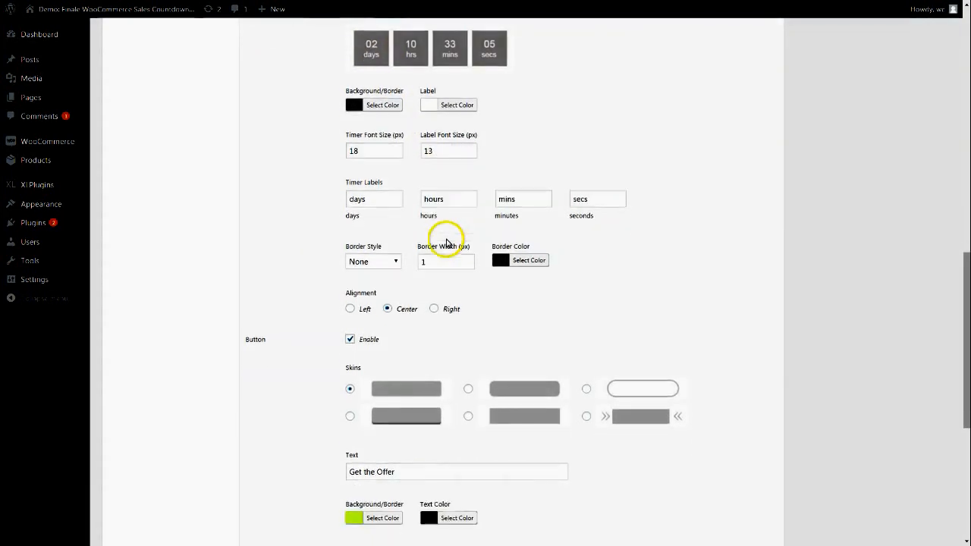
# Examine the sticky header timer's labels, border and alignment settings and the button options that follow them
pyautogui.click(368, 198)
pyautogui.doubleClick(369, 199)
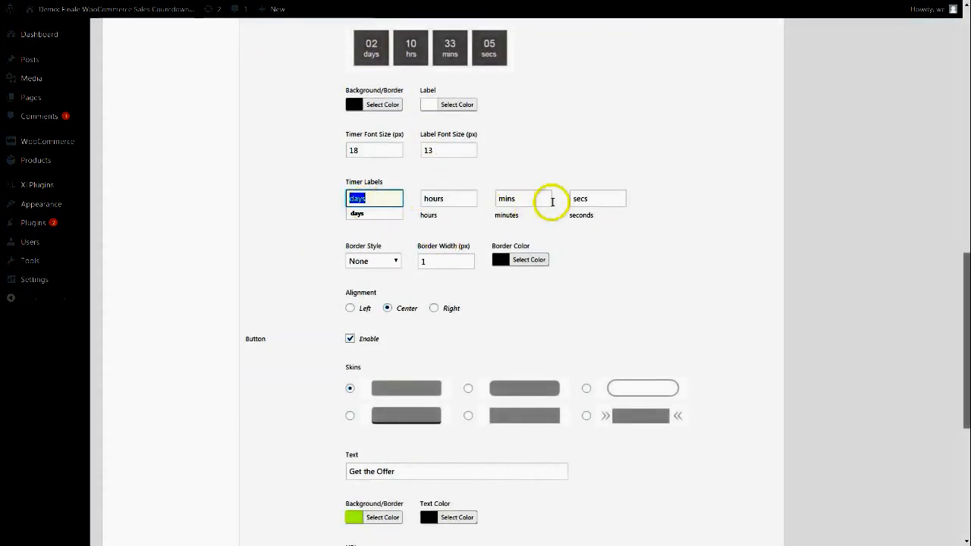
pyautogui.click(626, 266)
pyautogui.scroll(-1, 577, 258)
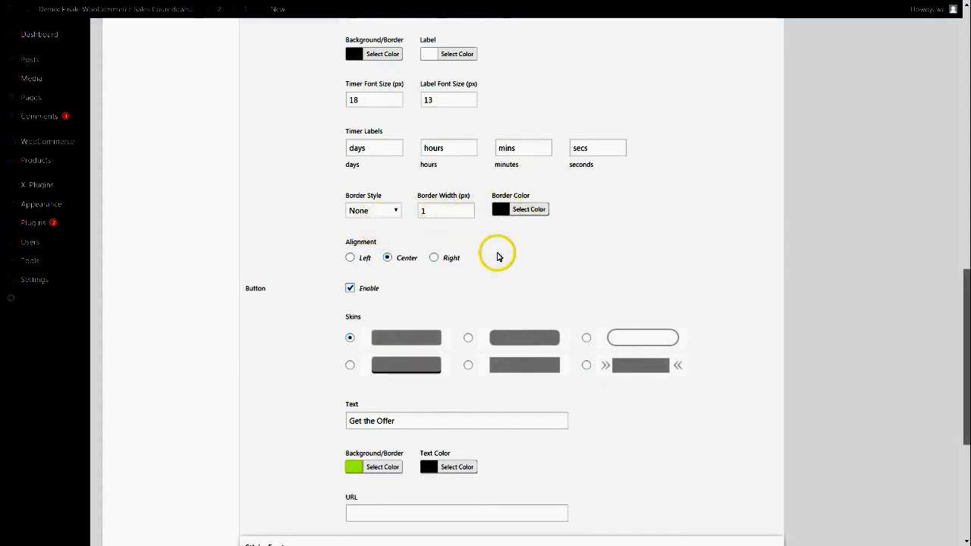
pyautogui.scroll(-1, 499, 257)
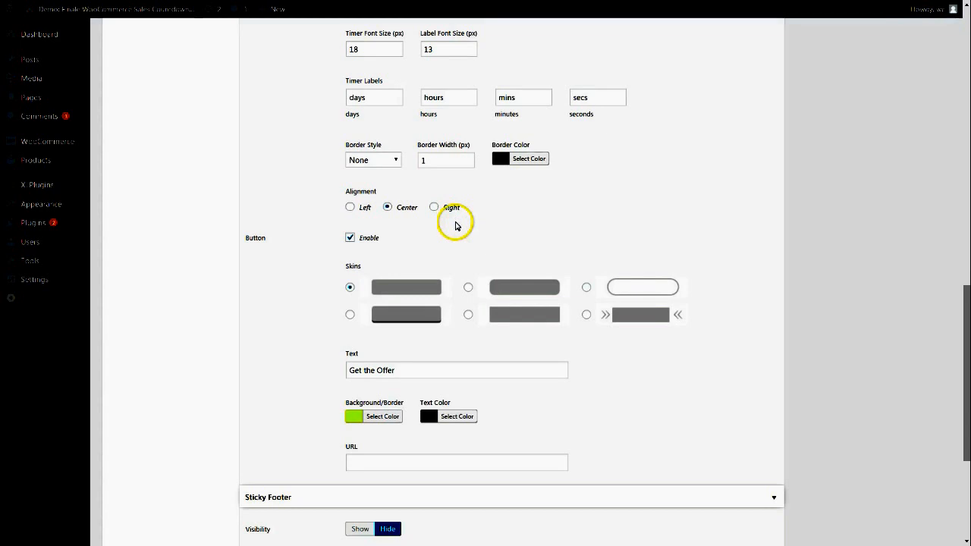
pyautogui.scroll(-1, 455, 223)
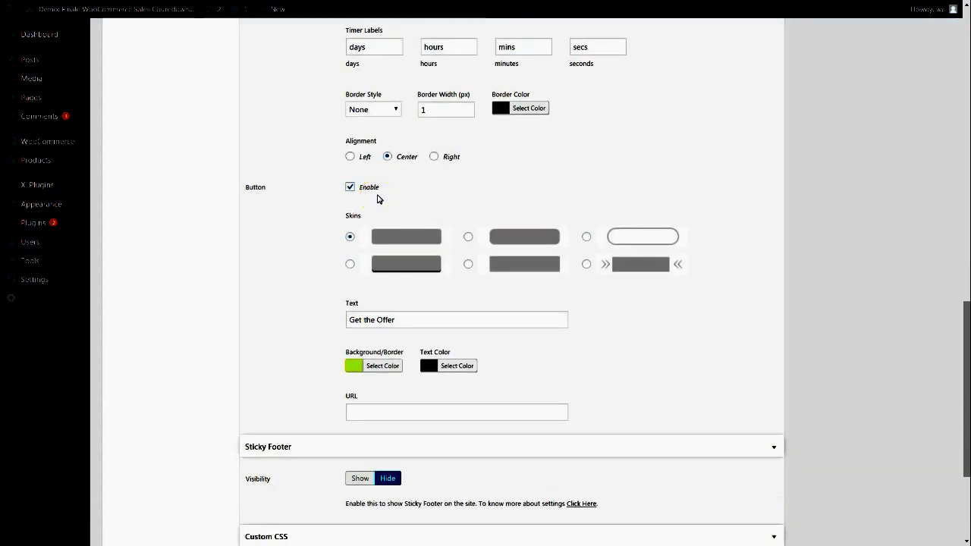
# Set the sticky header's button skin to the rectangle flanked by double arrows
pyautogui.tripleClick(379, 320)
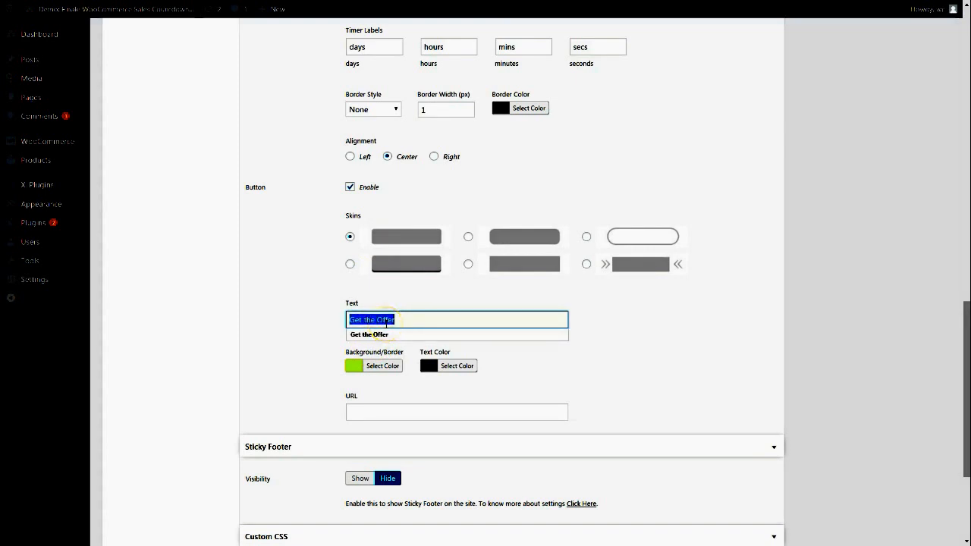
pyautogui.click(308, 314)
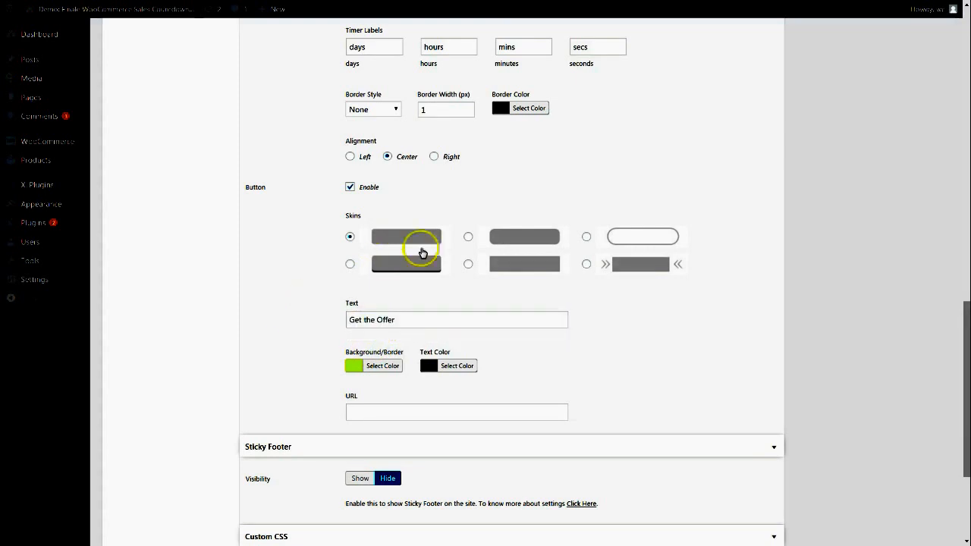
pyautogui.click(558, 271)
pyautogui.click(640, 271)
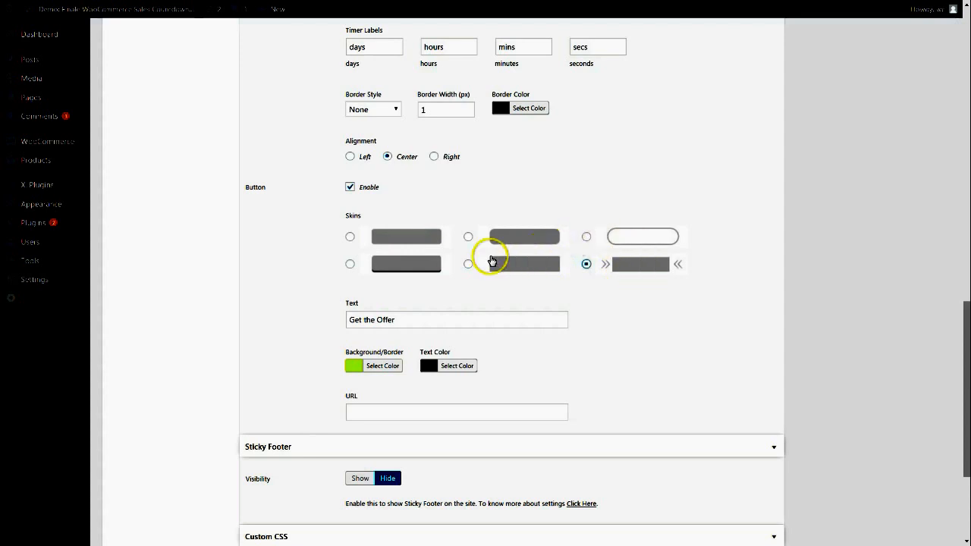
# Examine the sticky header button's text, background/border colour, text colour and URL settings
pyautogui.scroll(-1, 491, 261)
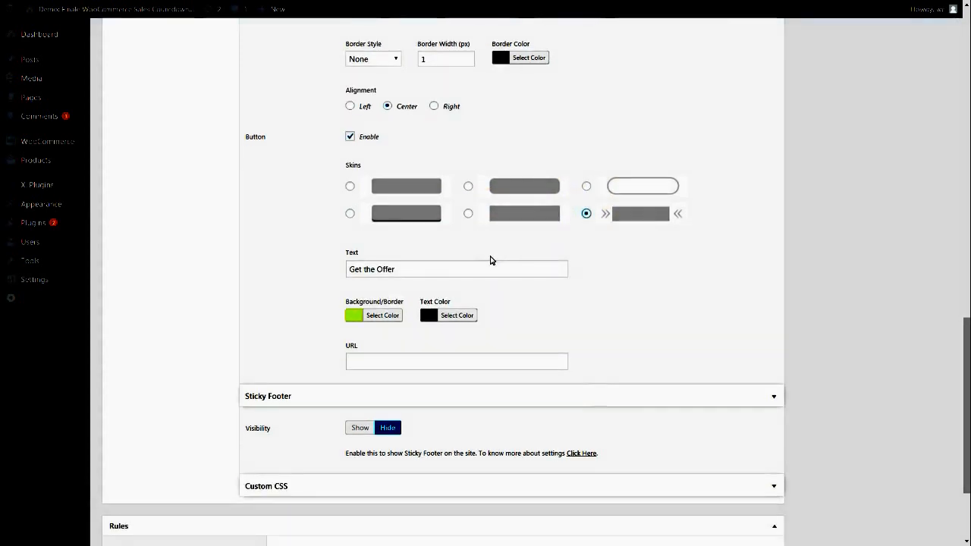
pyautogui.scroll(-1, 491, 260)
pyautogui.scroll(-1, 440, 258)
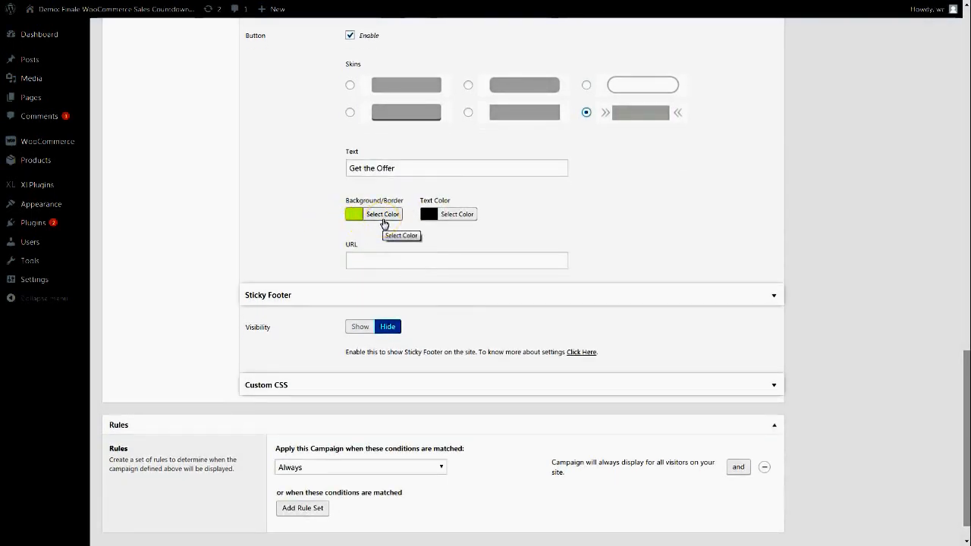
pyautogui.click(399, 220)
pyautogui.click(403, 221)
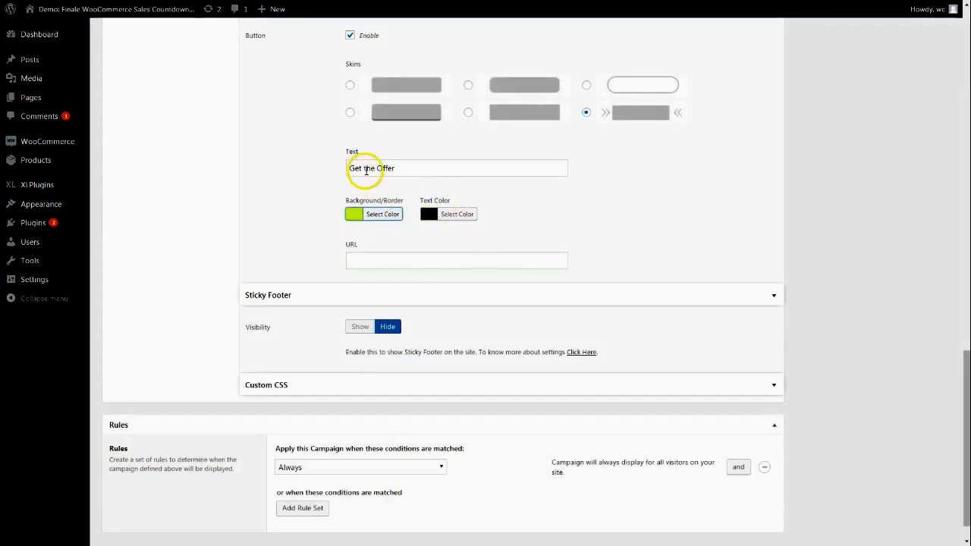
pyautogui.scroll(-1, 410, 194)
pyautogui.click(367, 230)
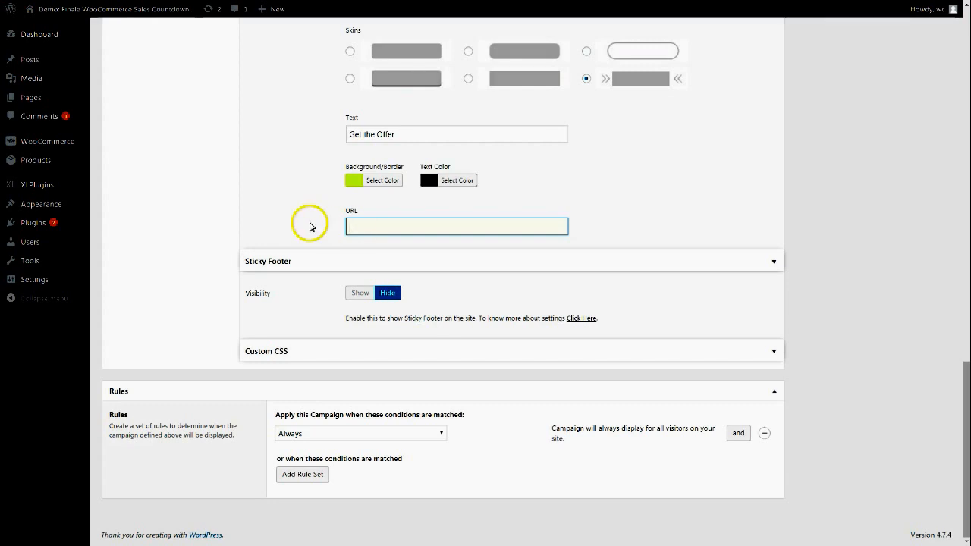
# Show the sticky footer, review its headline, sub headline, countdown timer and button settings, and check the footer on the product page
pyautogui.click(360, 294)
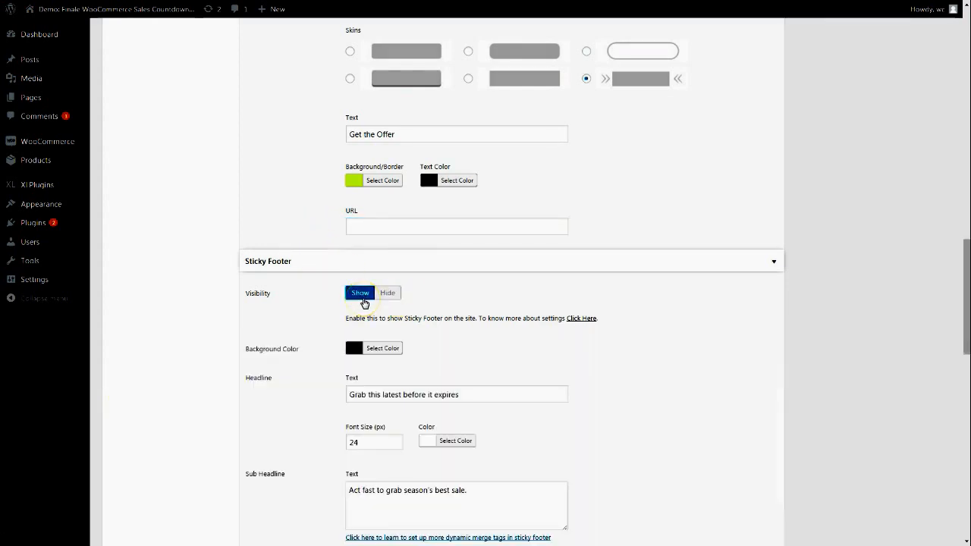
pyautogui.scroll(-1, 362, 281)
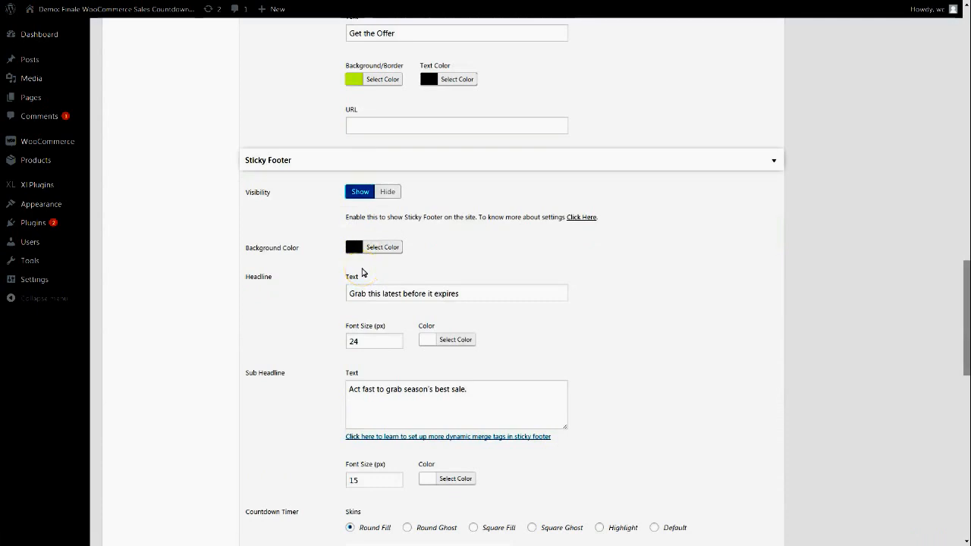
pyautogui.scroll(-6, 388, 327)
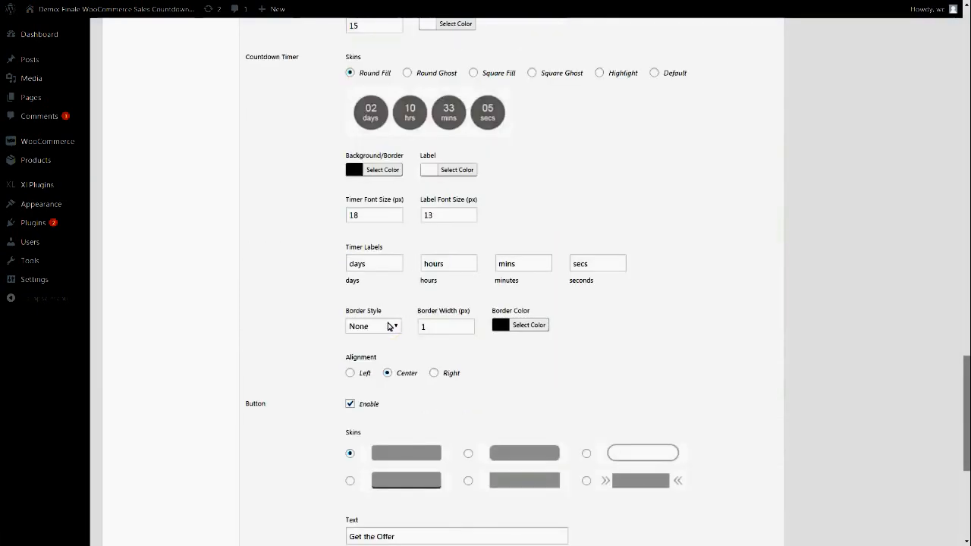
pyautogui.scroll(5, 389, 326)
pyautogui.scroll(-3, 389, 324)
pyautogui.scroll(3, 388, 324)
pyautogui.scroll(-4, 388, 324)
pyautogui.scroll(15, 388, 324)
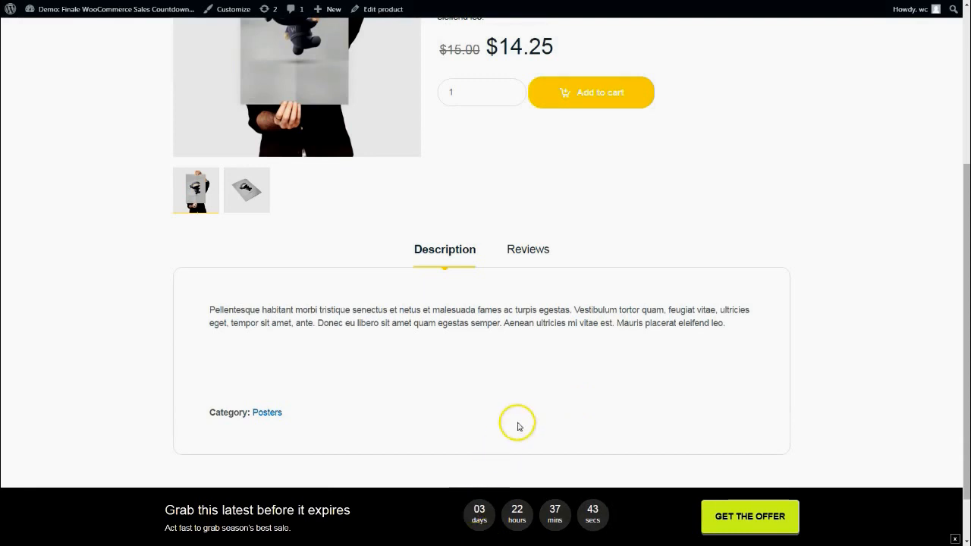
pyautogui.scroll(-2, 517, 423)
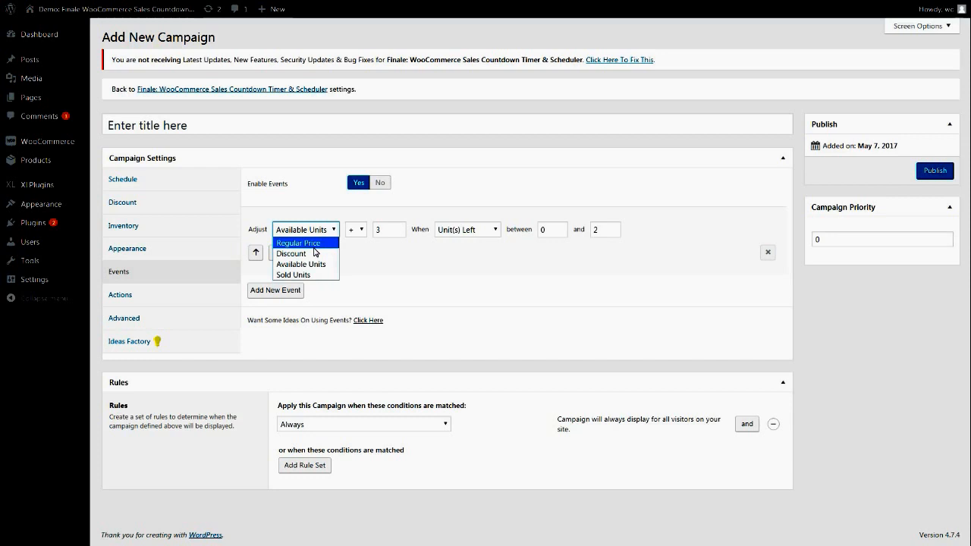
# Examine which properties the new campaign's event can adjust and which conditions can trigger it
pyautogui.click(301, 266)
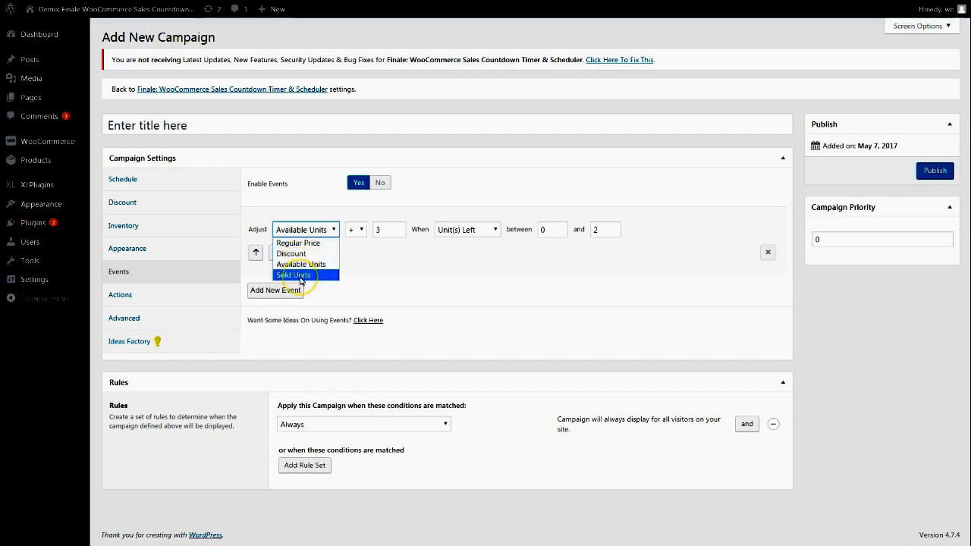
pyautogui.click(464, 265)
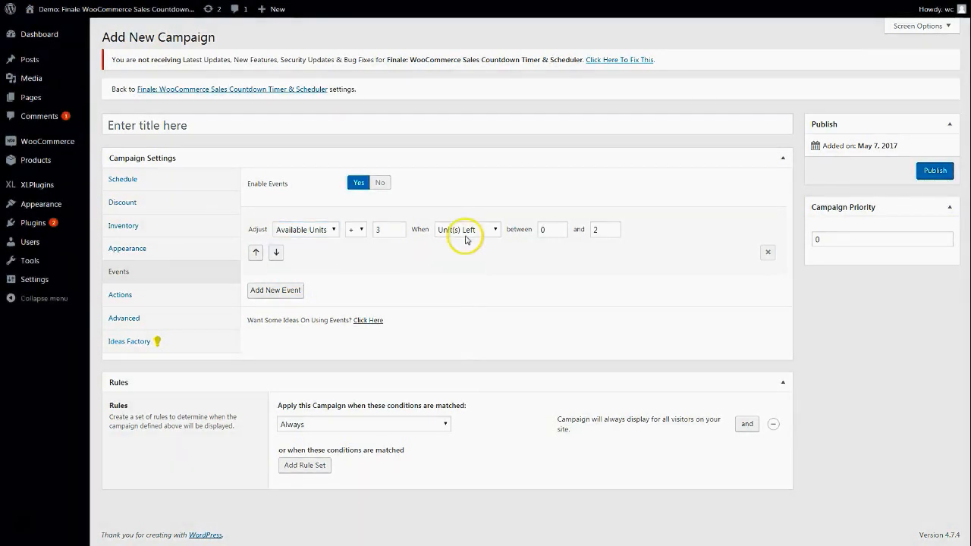
pyautogui.click(463, 232)
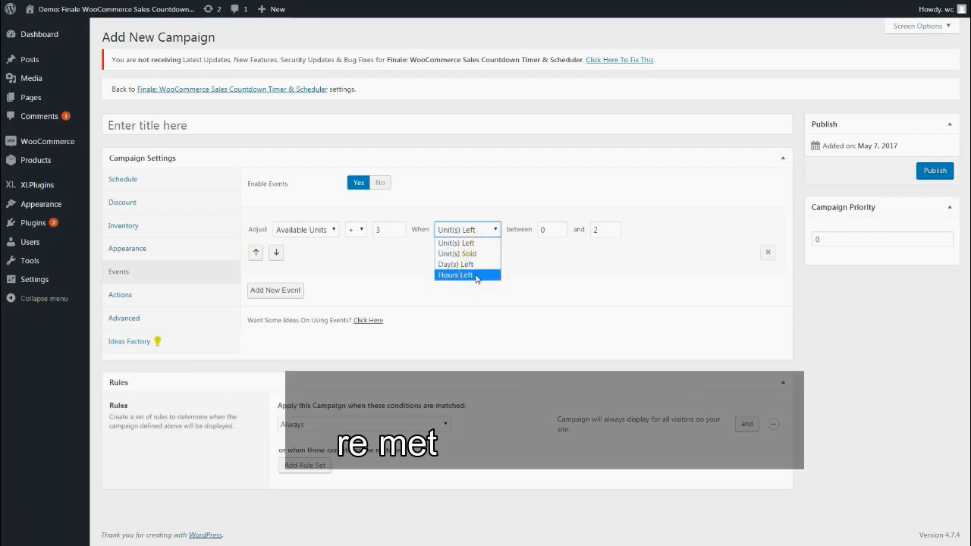
pyautogui.click(404, 267)
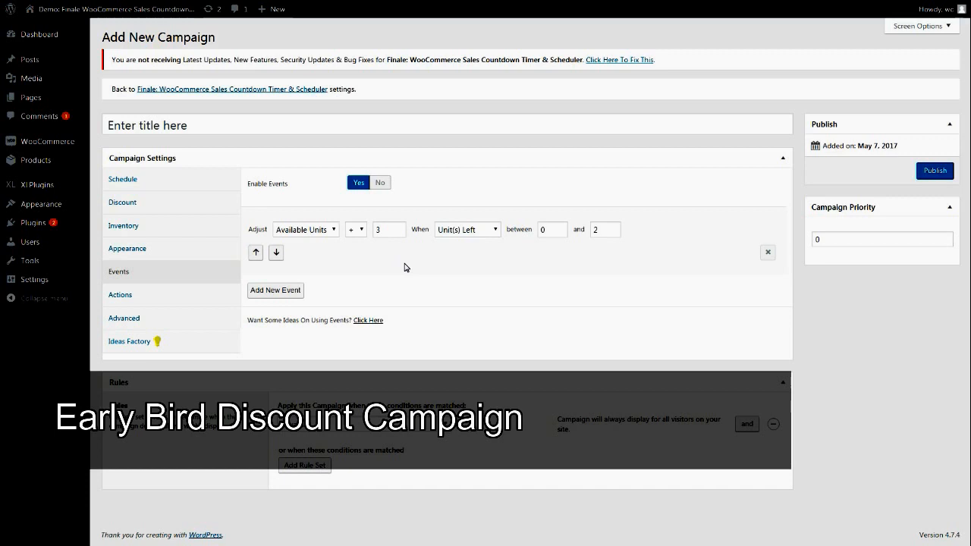
# Set the existing event to assign a Discount of 15 when Unit(s) Sold is between 0 and 5
pyautogui.click(298, 230)
pyautogui.click(304, 253)
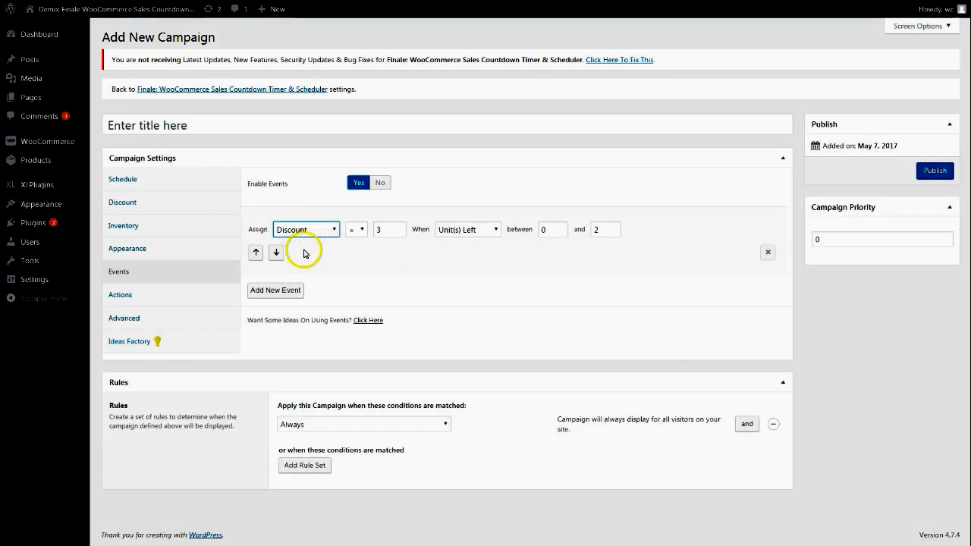
pyautogui.doubleClick(392, 230)
pyautogui.write('1')
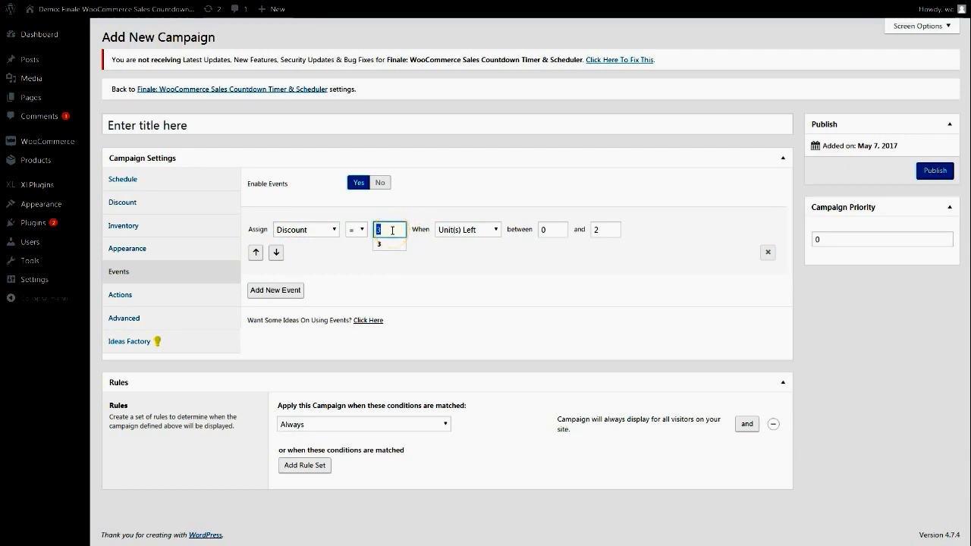
pyautogui.write('5')
pyautogui.click(492, 231)
pyautogui.click(463, 251)
pyautogui.doubleClick(591, 231)
pyautogui.write('5')
pyautogui.click(617, 304)
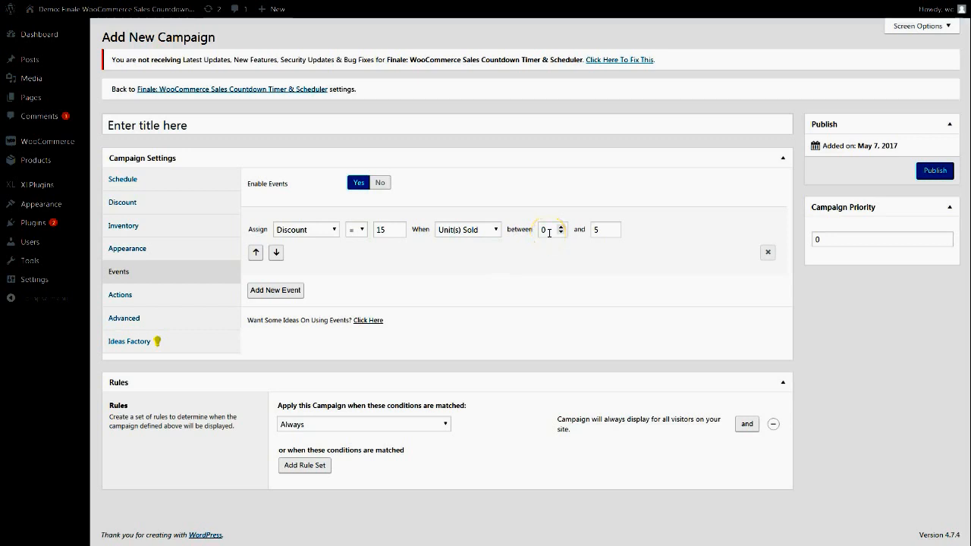
# Add a second event assigning a Discount of 10 when Unit(s) Sold is between 5 and 10
pyautogui.click(275, 292)
pyautogui.click(290, 301)
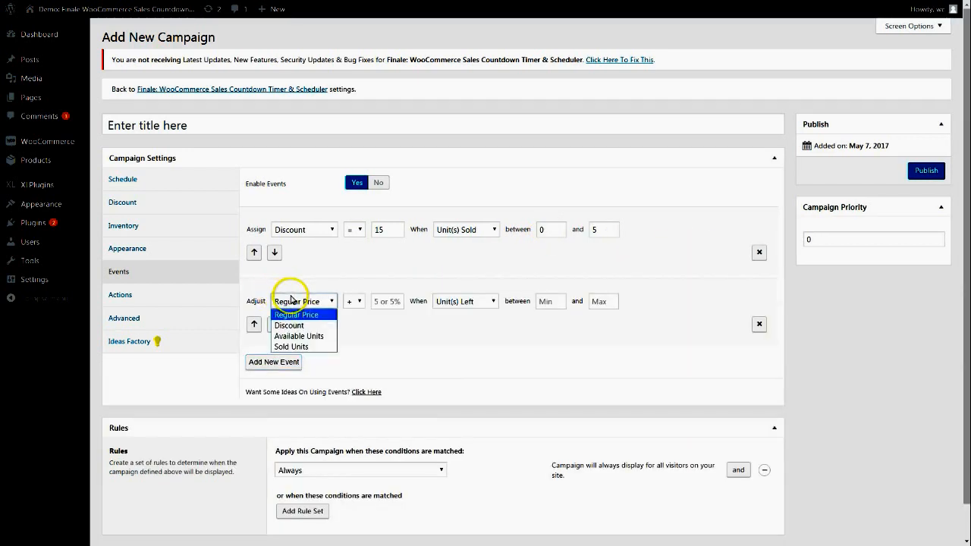
pyautogui.click(289, 325)
pyautogui.click(393, 303)
pyautogui.write('10')
pyautogui.click(444, 301)
pyautogui.click(459, 312)
pyautogui.click(548, 303)
pyautogui.write('5')
pyautogui.click(600, 302)
pyautogui.write('10')
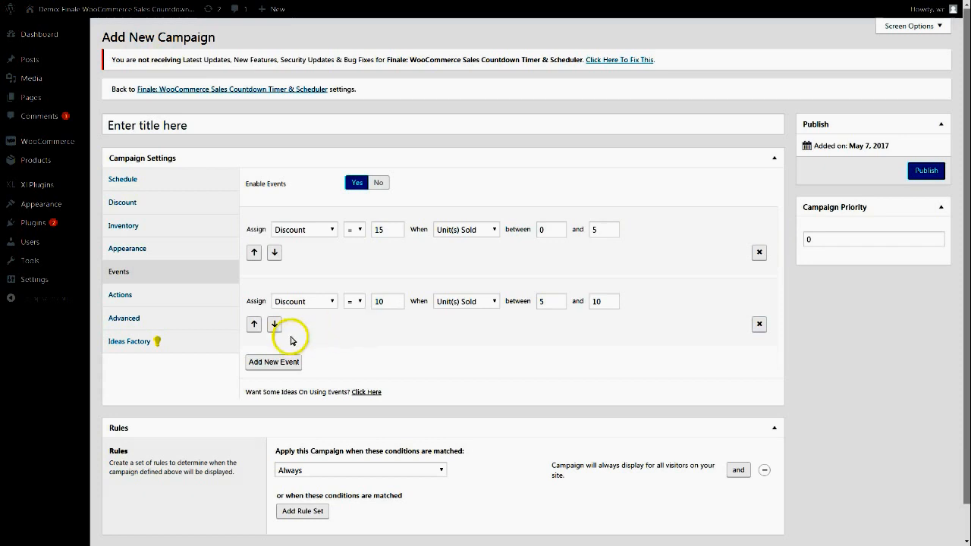
# Add a third event assigning a Discount of 5 when Unit(s) Sold is between 10 and 15
pyautogui.click(267, 361)
pyautogui.click(307, 372)
pyautogui.click(289, 397)
pyautogui.click(385, 372)
pyautogui.write('5')
pyautogui.click(455, 373)
pyautogui.click(448, 387)
pyautogui.click(558, 376)
pyautogui.doubleClick(552, 375)
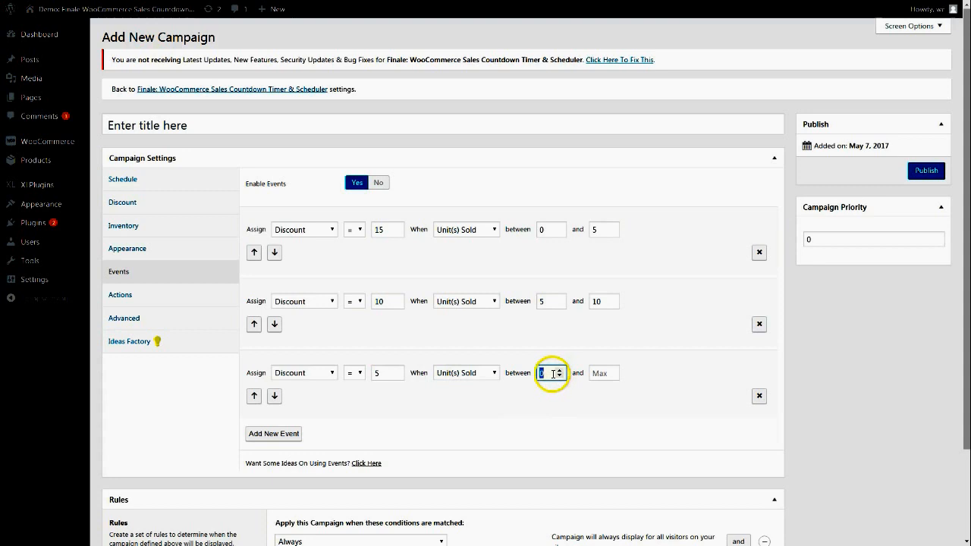
pyautogui.write('10')
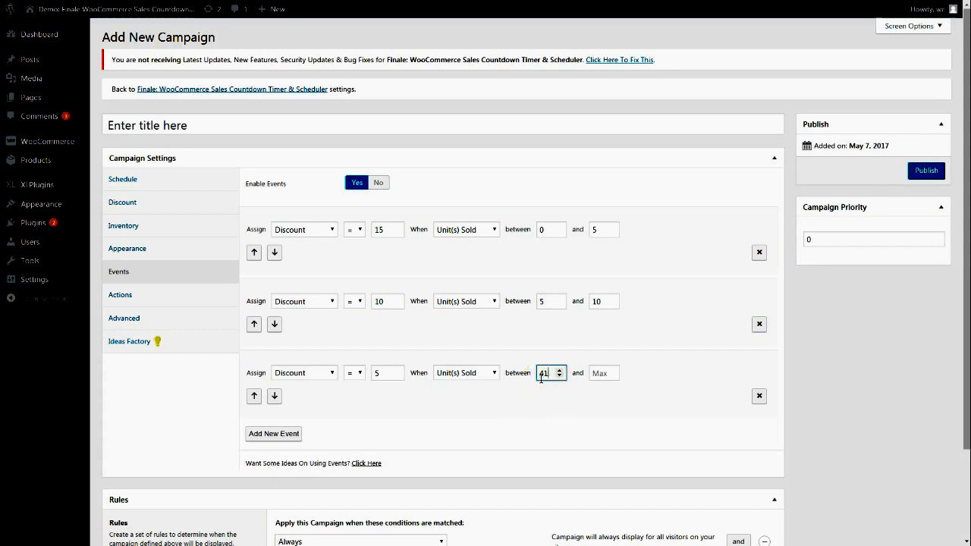
pyautogui.click(549, 387)
pyautogui.click(603, 376)
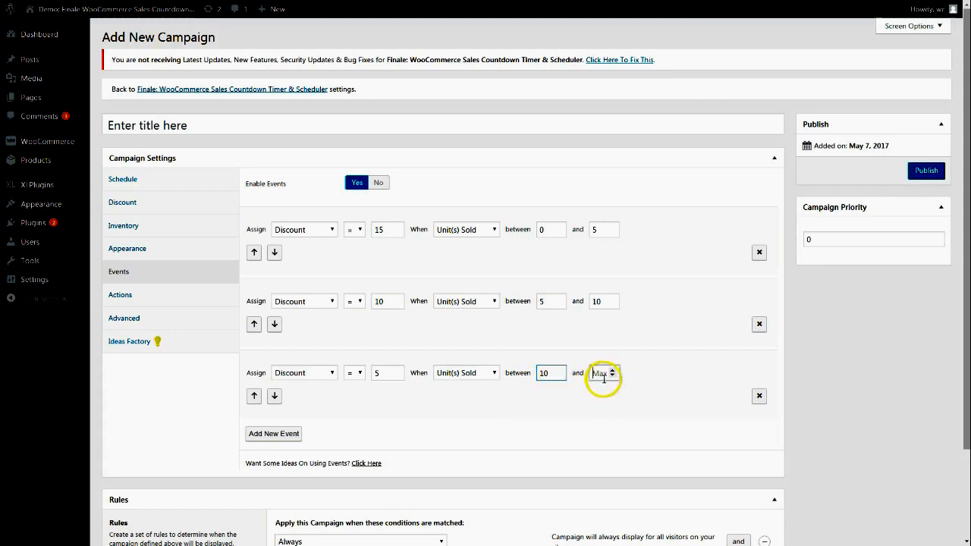
pyautogui.write('15')
pyautogui.click(579, 398)
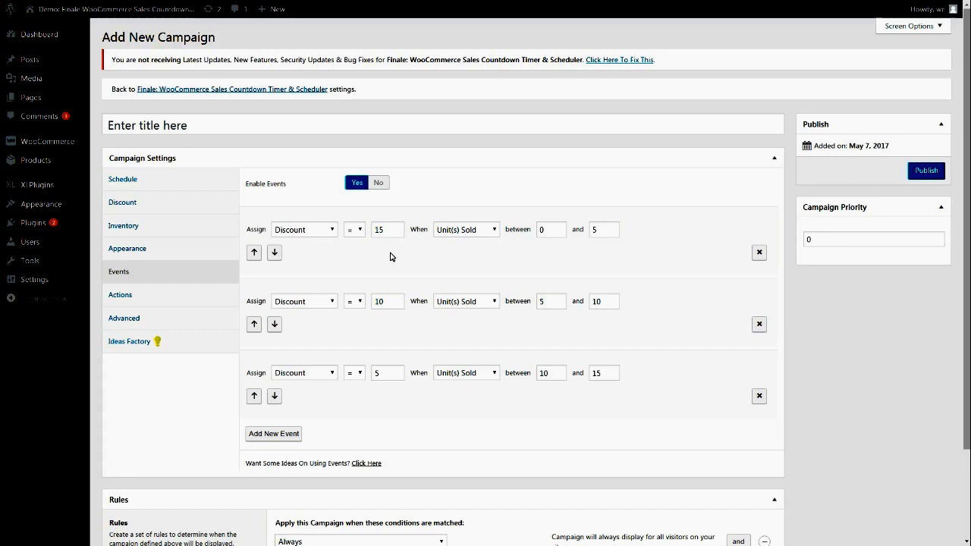
# Remove the second and third events and set the first to adjust Available Units by +3 when Unit(s) Left is between 0 and 2
pyautogui.click(759, 397)
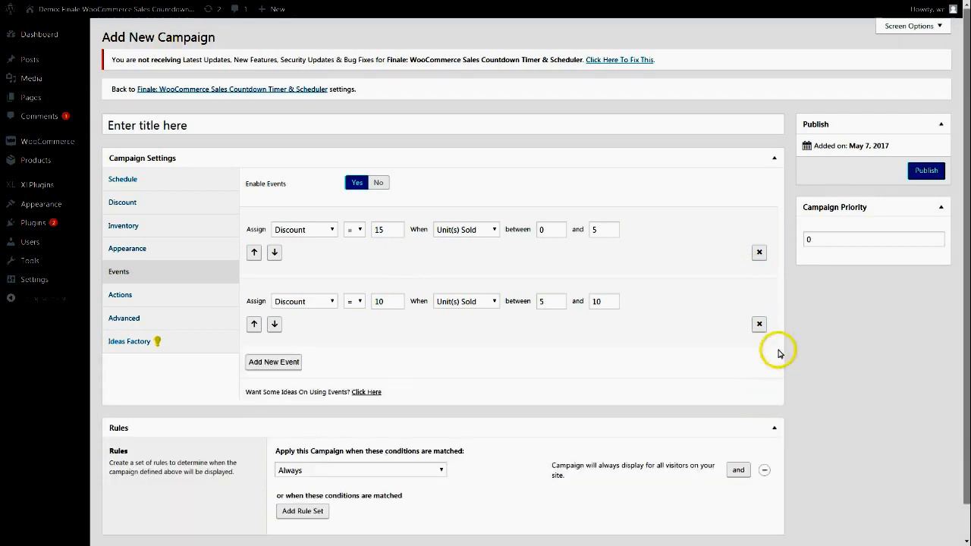
pyautogui.click(759, 325)
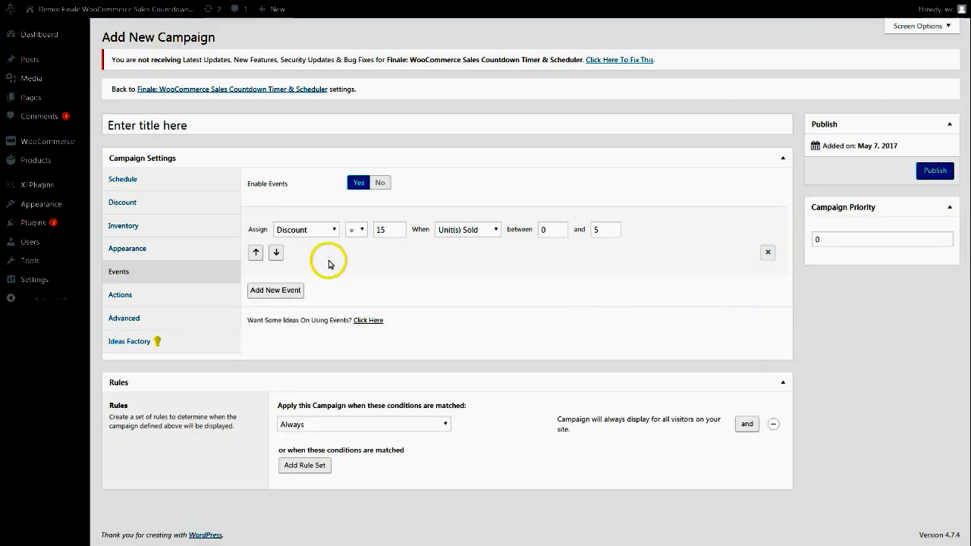
pyautogui.click(324, 231)
pyautogui.click(323, 264)
pyautogui.doubleClick(390, 231)
pyautogui.write('3')
pyautogui.click(455, 229)
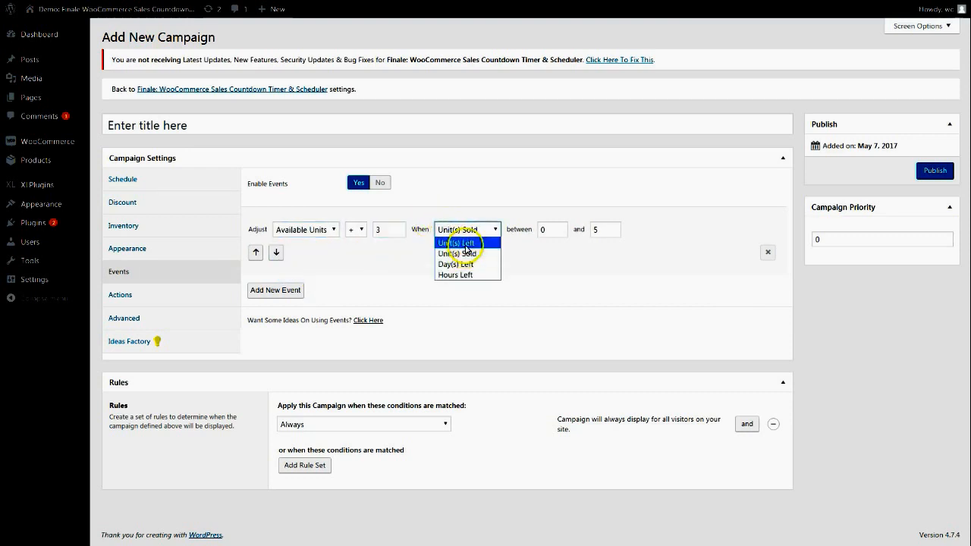
pyautogui.click(458, 245)
pyautogui.doubleClick(596, 229)
pyautogui.write('2')
pyautogui.click(558, 285)
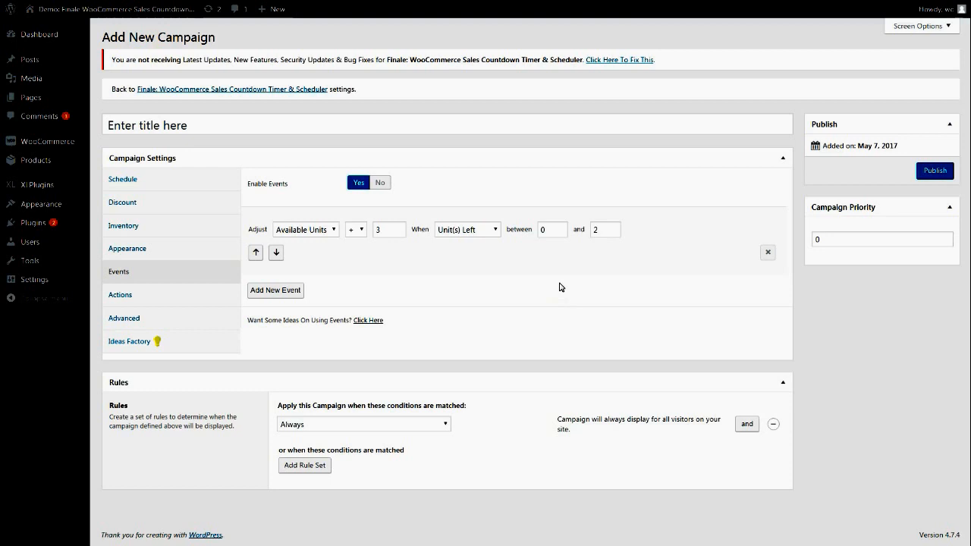
# Change the event to assign a Discount of 15 when Unit(s) Left is between 0 and 2
pyautogui.click(574, 249)
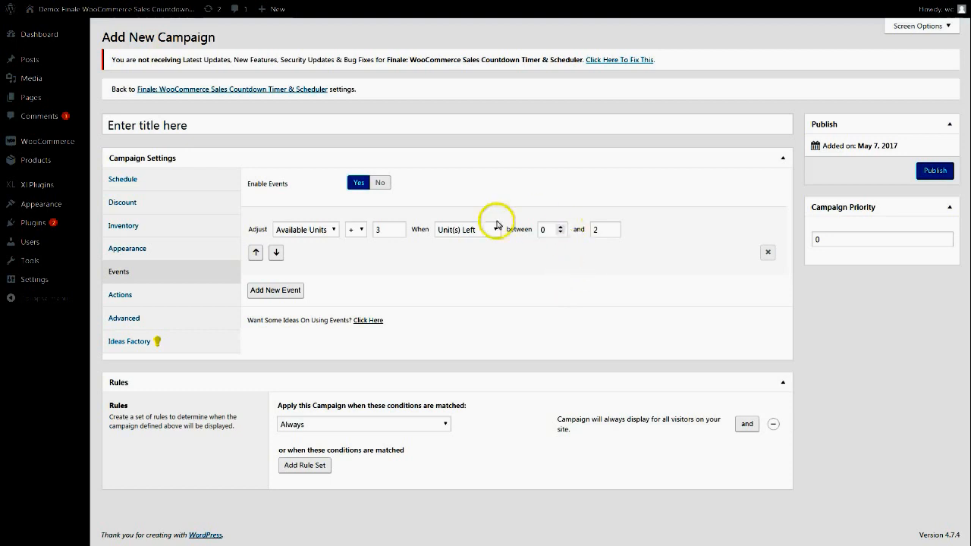
pyautogui.click(319, 230)
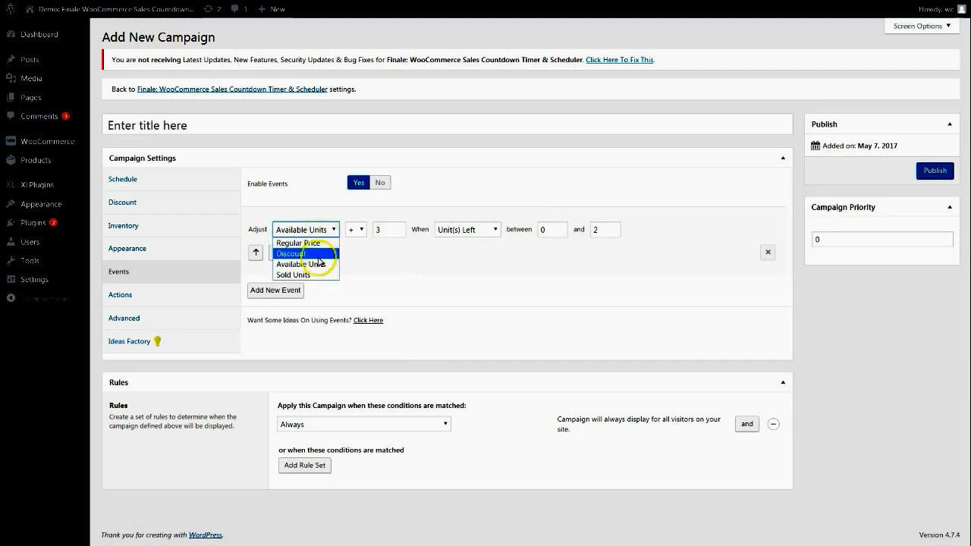
pyautogui.click(319, 254)
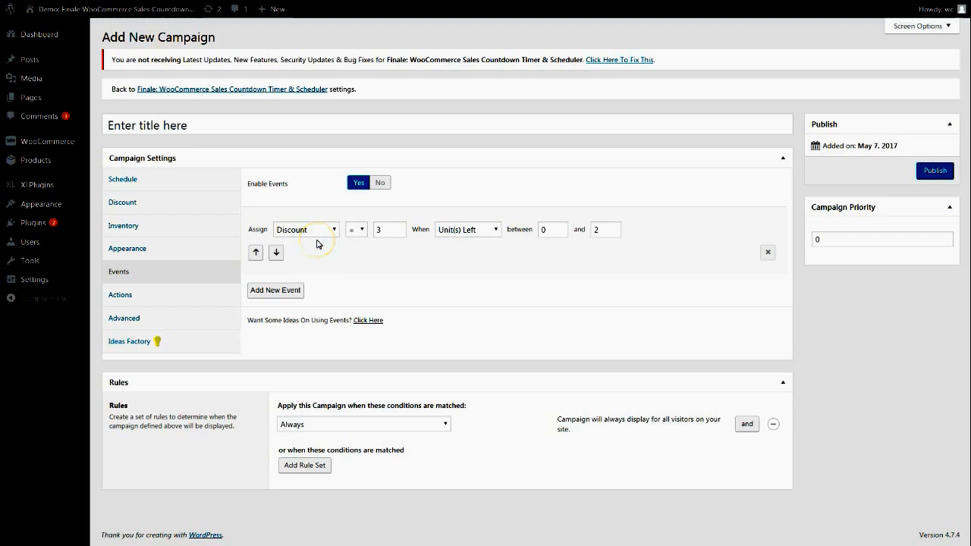
pyautogui.doubleClick(392, 224)
pyautogui.write('15')
pyautogui.click(481, 231)
pyautogui.click(481, 231)
pyautogui.doubleClick(599, 230)
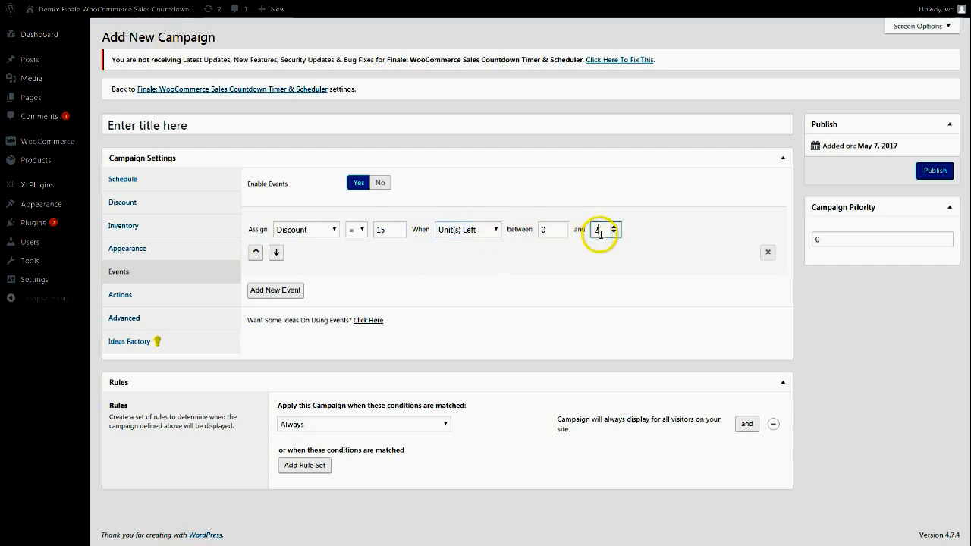
pyautogui.write('5')
pyautogui.press('BackSpace')
pyautogui.write('2')
pyautogui.click(544, 273)
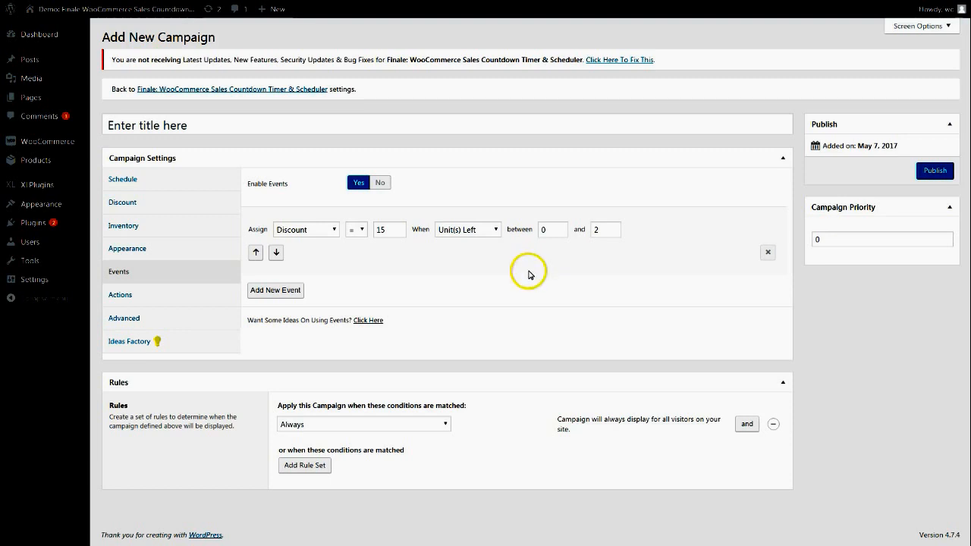
# In the campaign's Actions, set Product Stock Status to In Stock and Add to Cart Button to Show after the campaign ends
pyautogui.click(128, 303)
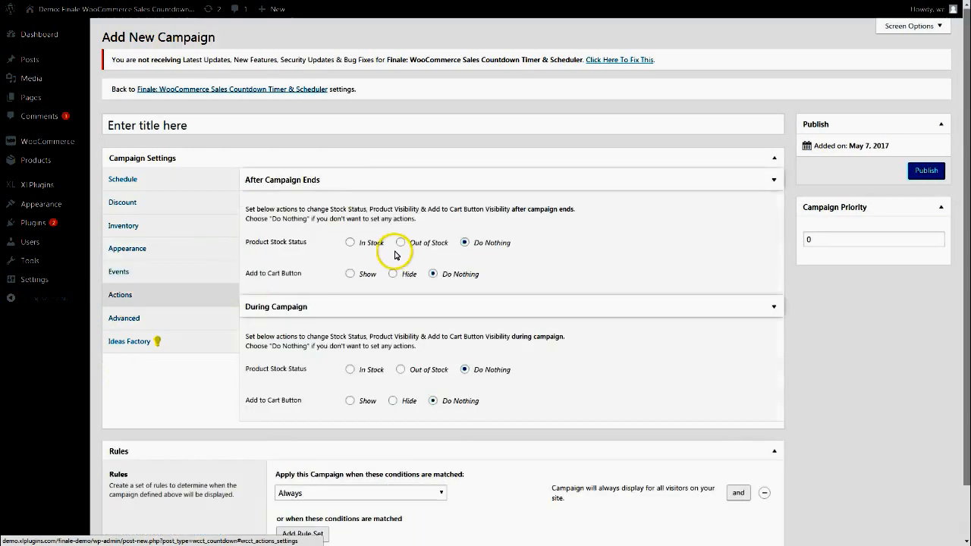
pyautogui.click(501, 183)
pyautogui.click(499, 206)
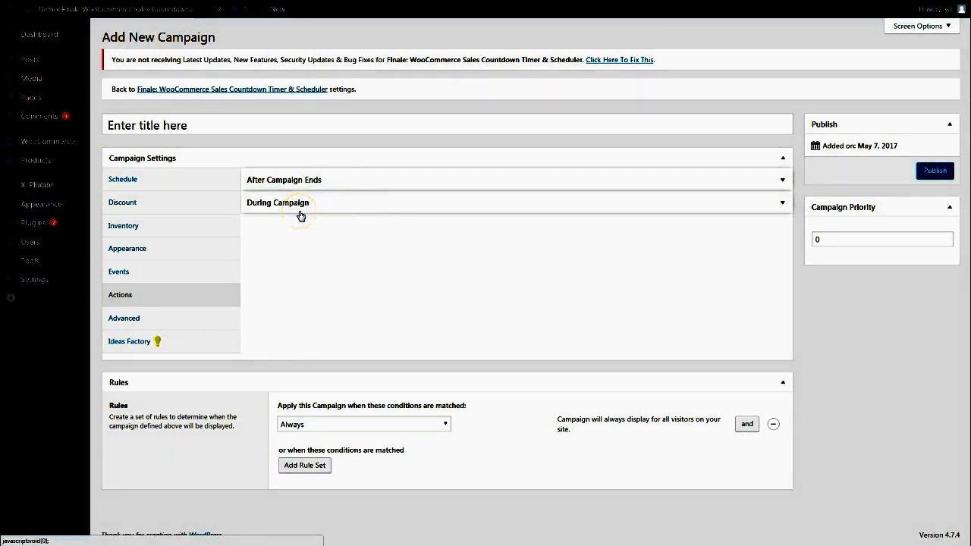
pyautogui.click(313, 180)
pyautogui.click(306, 308)
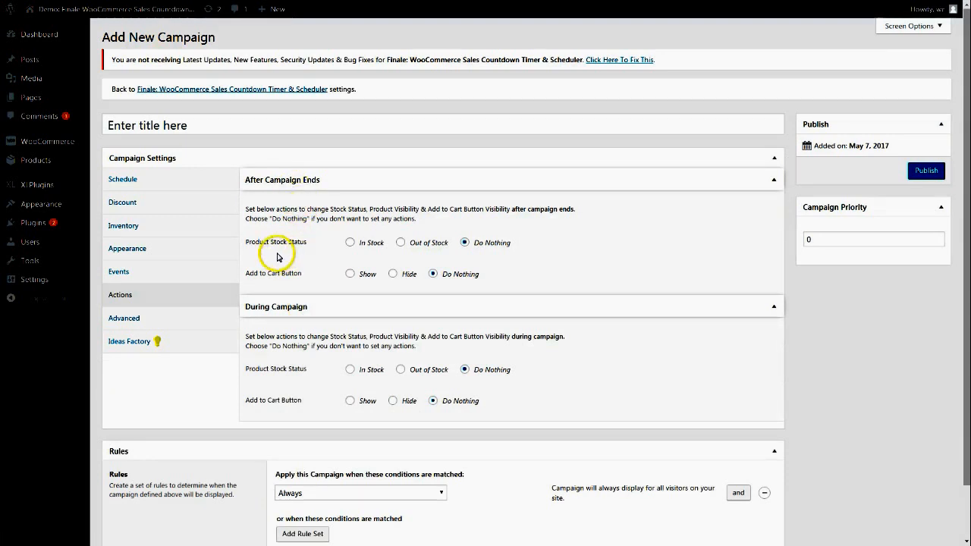
pyautogui.click(380, 246)
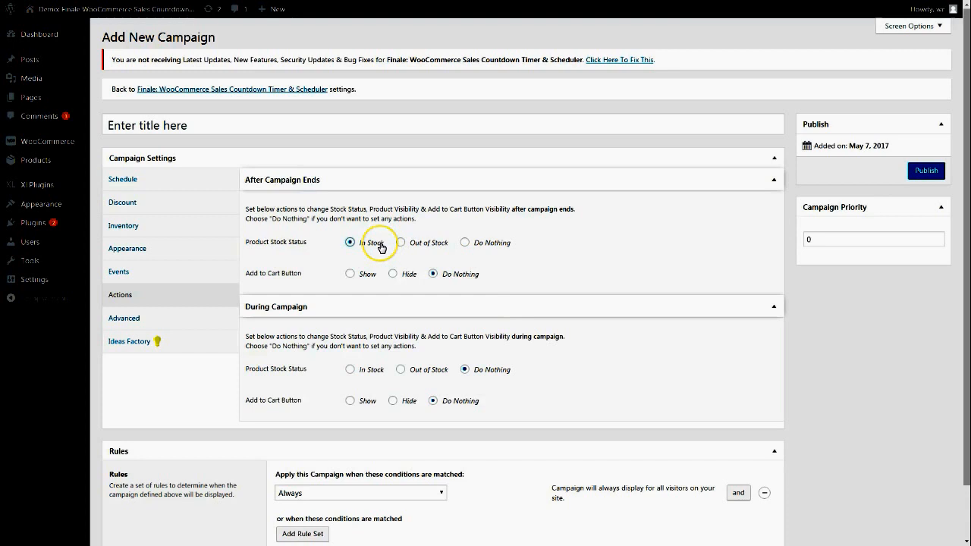
pyautogui.click(365, 276)
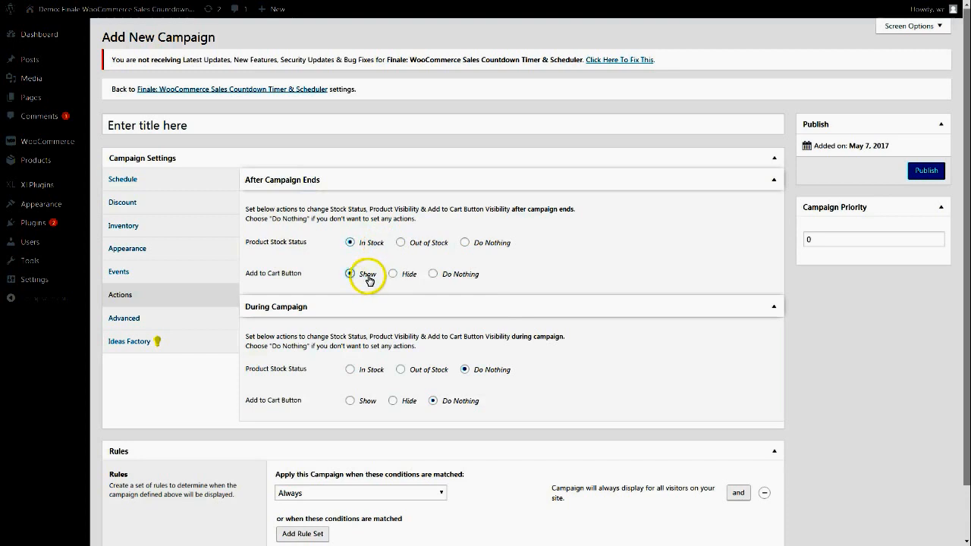
# Set the During Campaign actions to Out of Stock for Product Stock Status and Hide for the Add to Cart Button
pyautogui.scroll(-1, 367, 280)
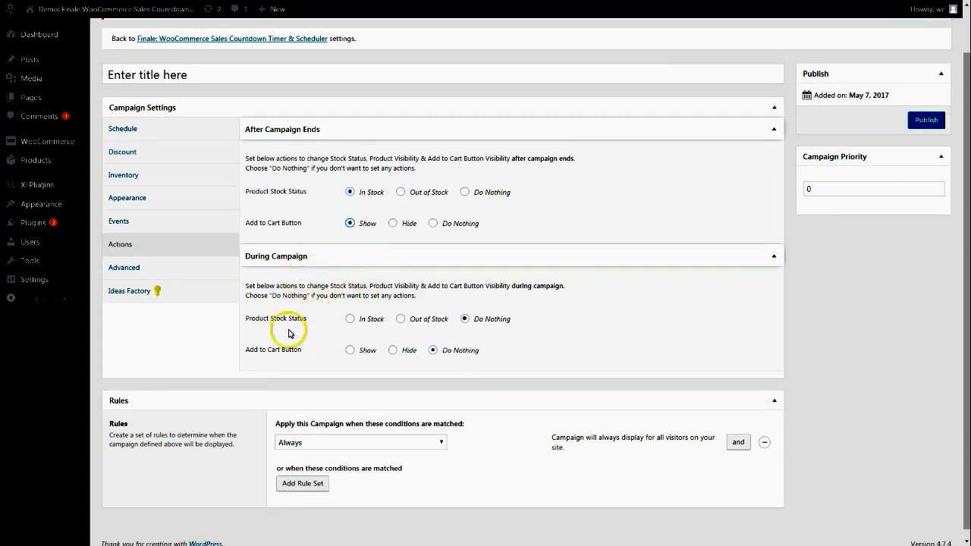
pyautogui.click(422, 323)
pyautogui.click(393, 351)
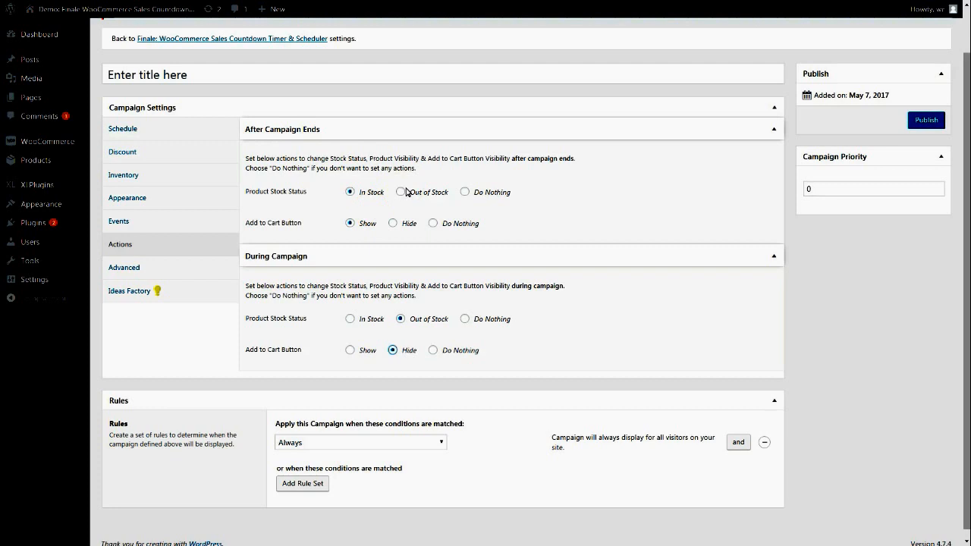
# In the Advanced settings, enable custom Add to Cart button text during the campaign, keeping the text "Get it now"
pyautogui.click(142, 268)
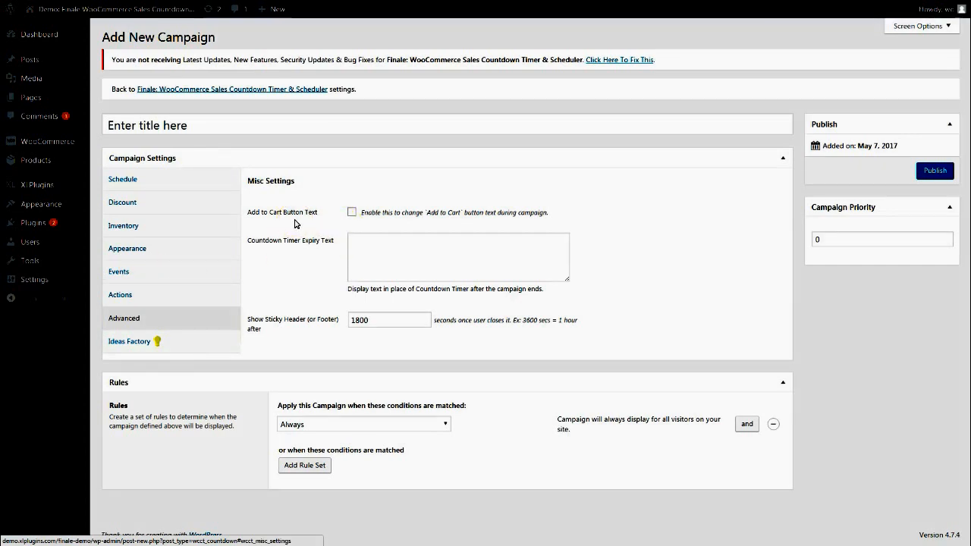
pyautogui.click(352, 212)
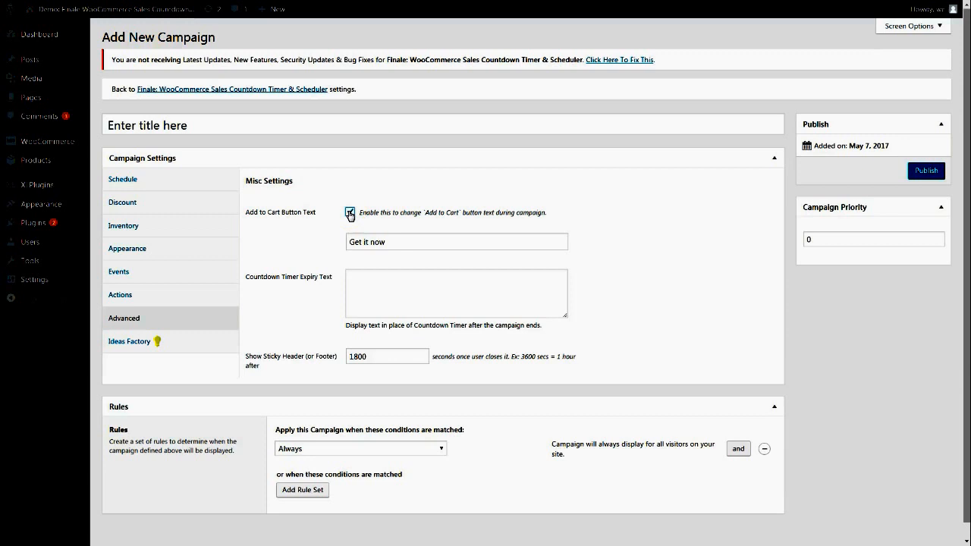
pyautogui.doubleClick(377, 241)
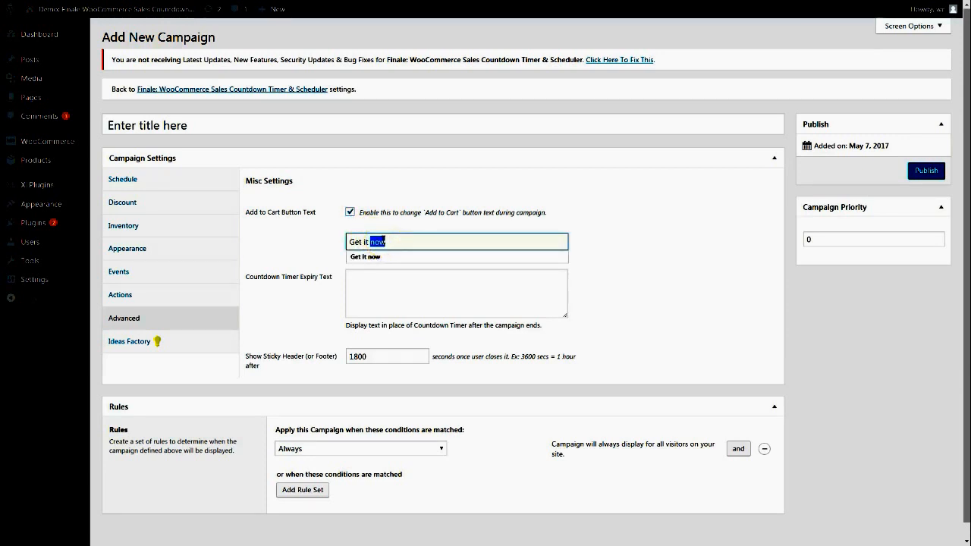
pyautogui.click(655, 238)
pyautogui.click(389, 243)
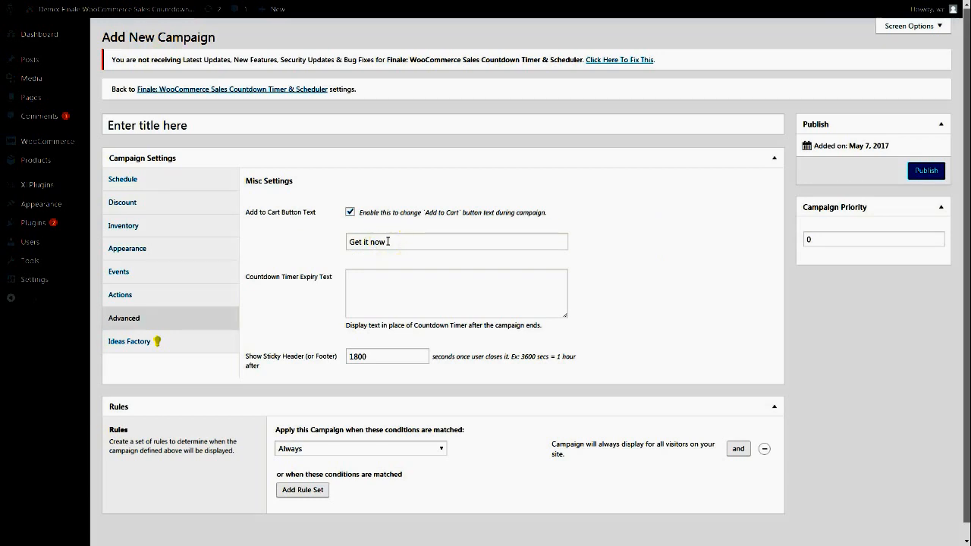
pyautogui.doubleClick(388, 242)
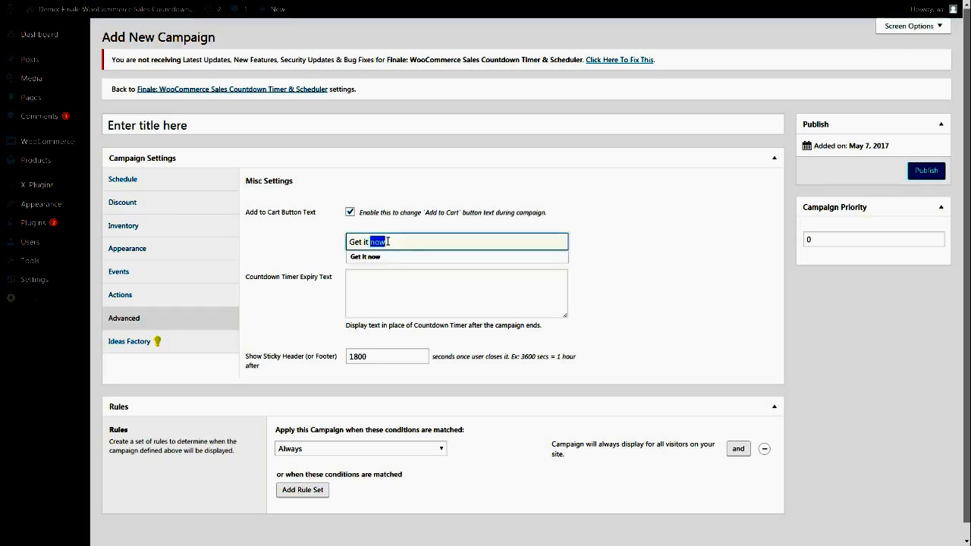
pyautogui.click(387, 242)
pyautogui.click(614, 238)
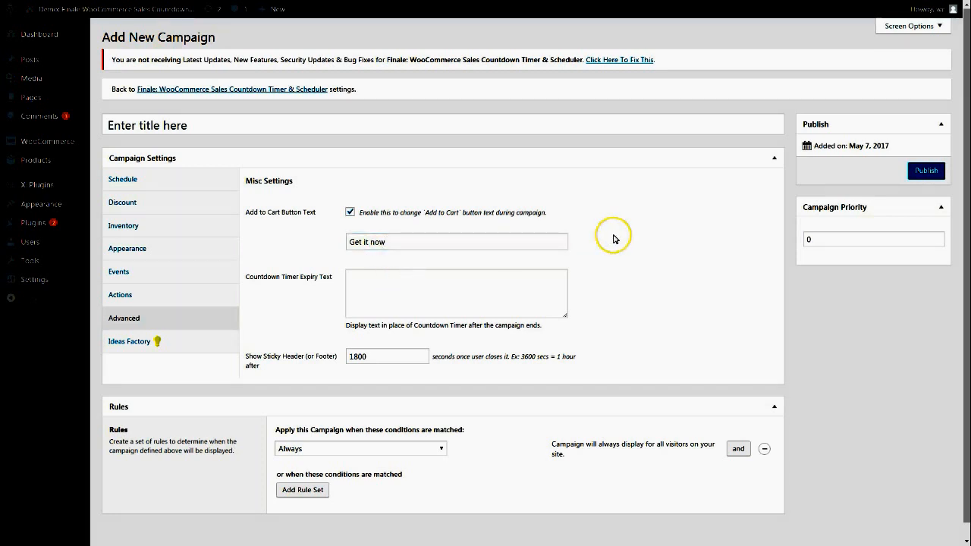
pyautogui.click(606, 241)
# Examine the Countdown Timer Expiry Text setting and the delay for showing the sticky header or footer again
pyautogui.click(403, 285)
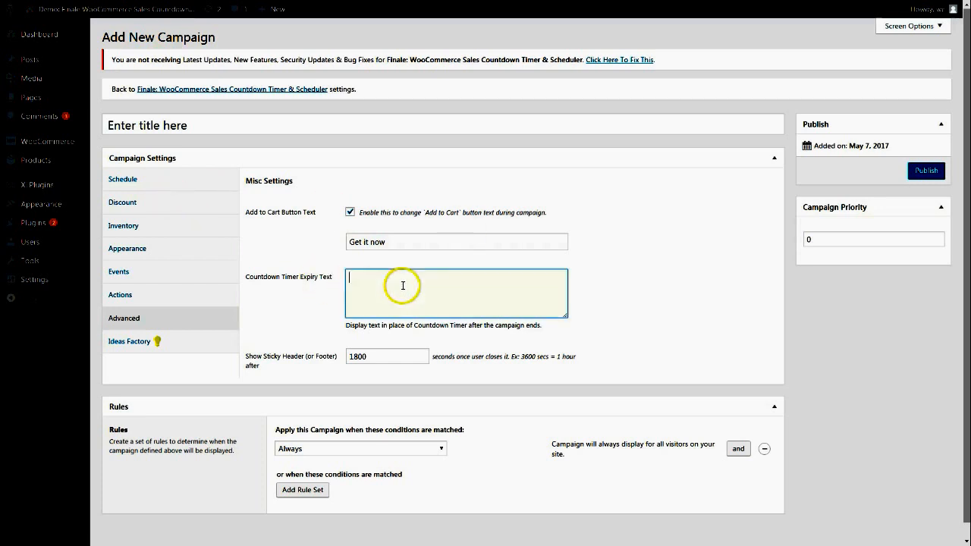
pyautogui.scroll(-1, 403, 285)
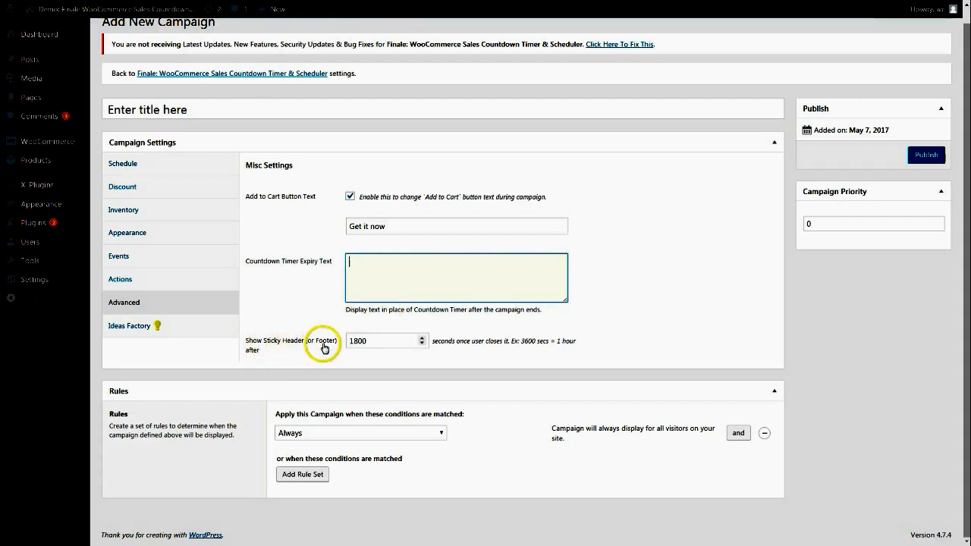
pyautogui.doubleClick(360, 341)
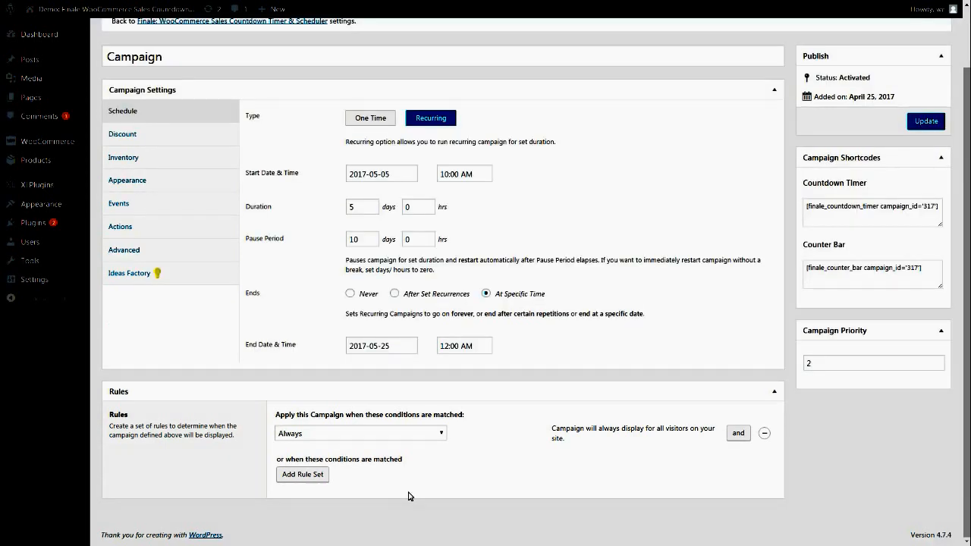
# Review the available rule conditions for the recurring campaign and set its rule to Products
pyautogui.click(408, 490)
pyautogui.click(159, 412)
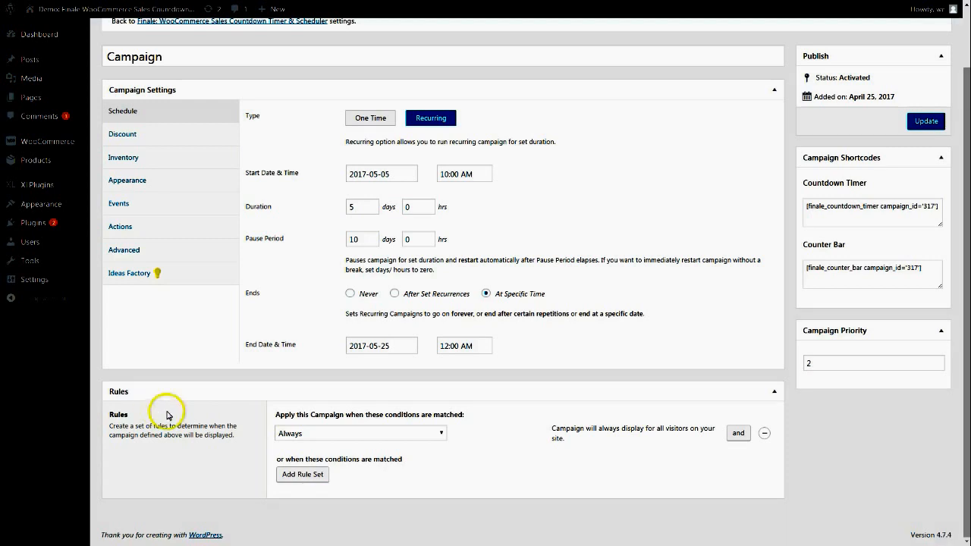
pyautogui.click(379, 437)
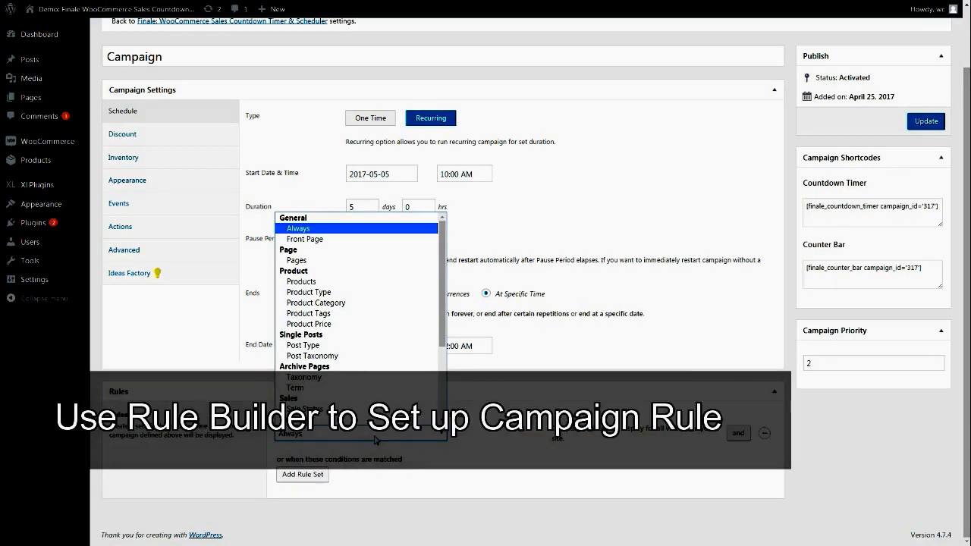
pyautogui.click(315, 227)
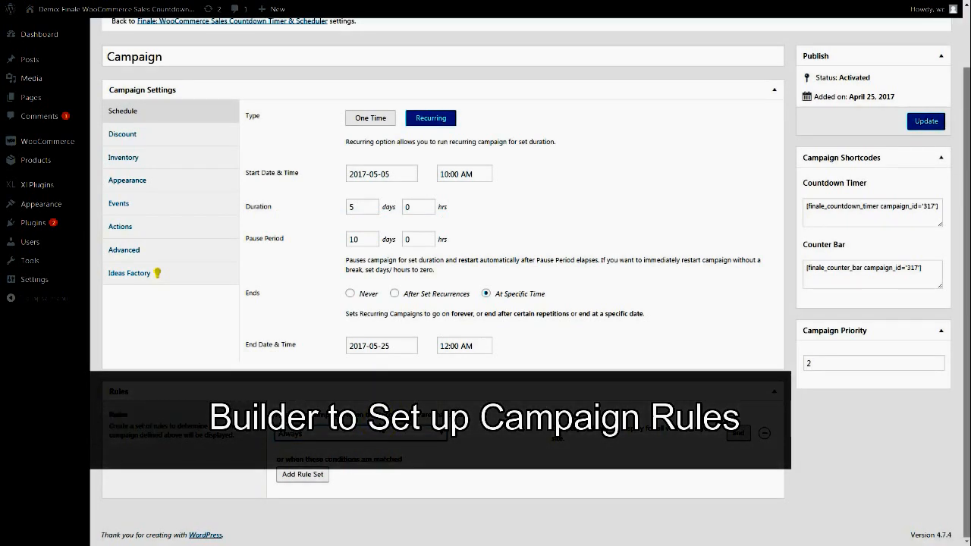
pyautogui.click(392, 437)
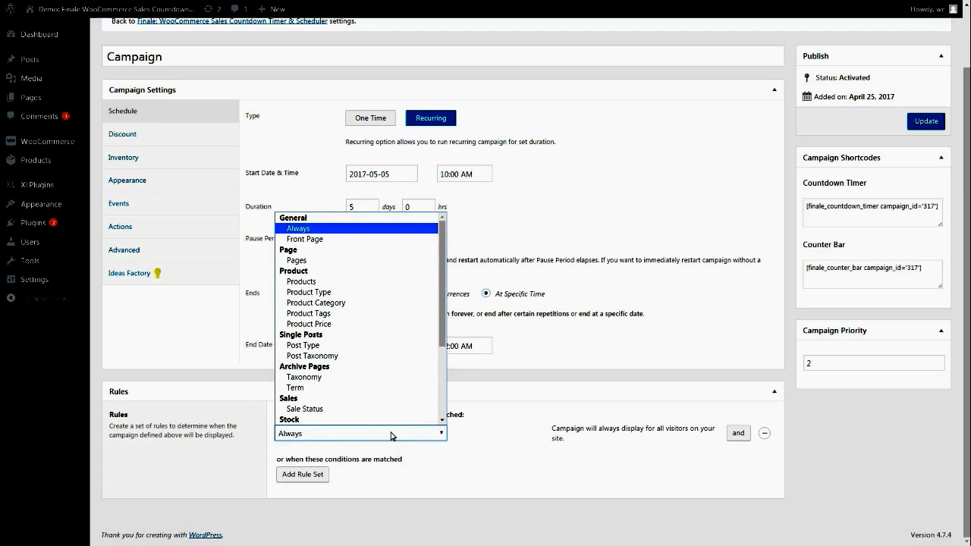
pyautogui.click(310, 282)
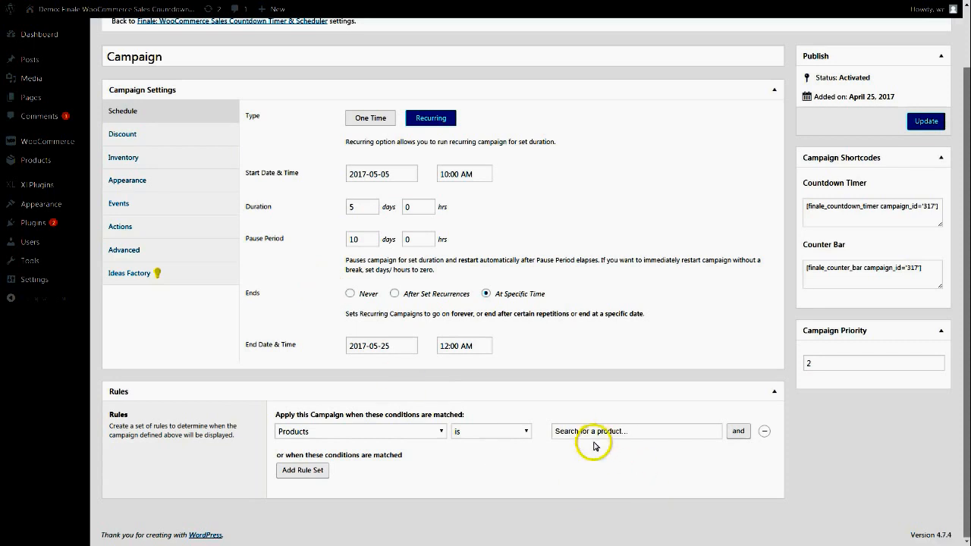
# Search for the Happy Ninja product and add Happy Ninja (#37) to the Products rule
pyautogui.click(309, 434)
pyautogui.click(309, 434)
pyautogui.click(600, 432)
pyautogui.write('happy ninja')
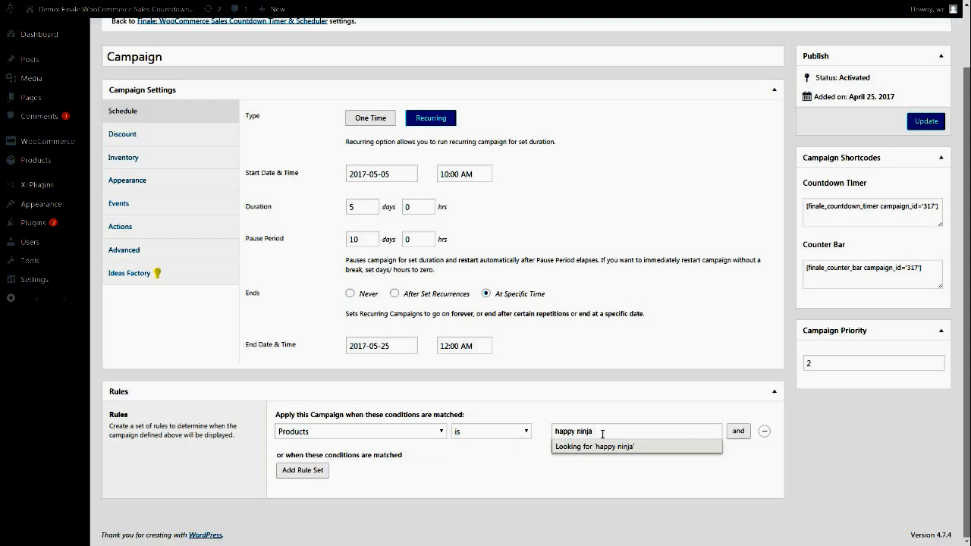
pyautogui.press('BackSpace')
pyautogui.click(604, 446)
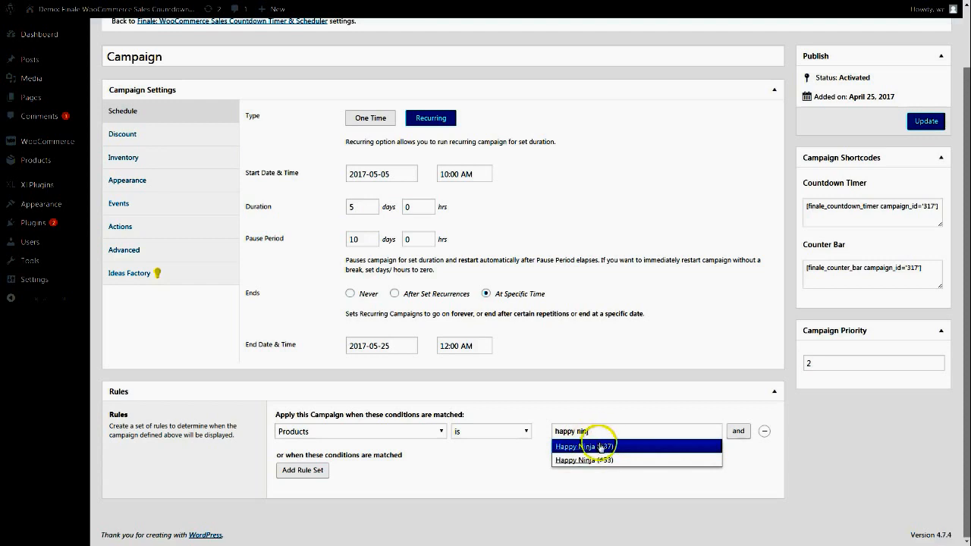
pyautogui.press('BackSpace')
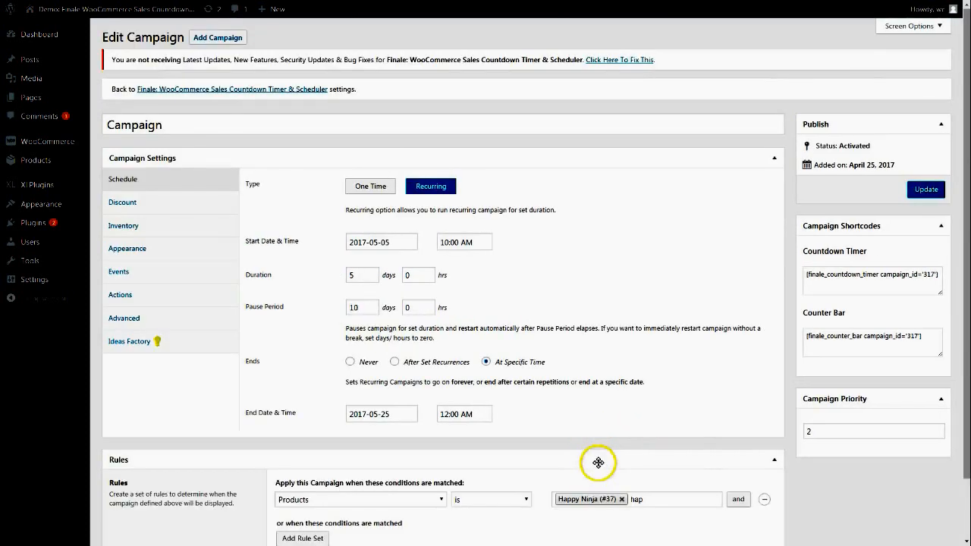
pyautogui.scroll(-2, 598, 462)
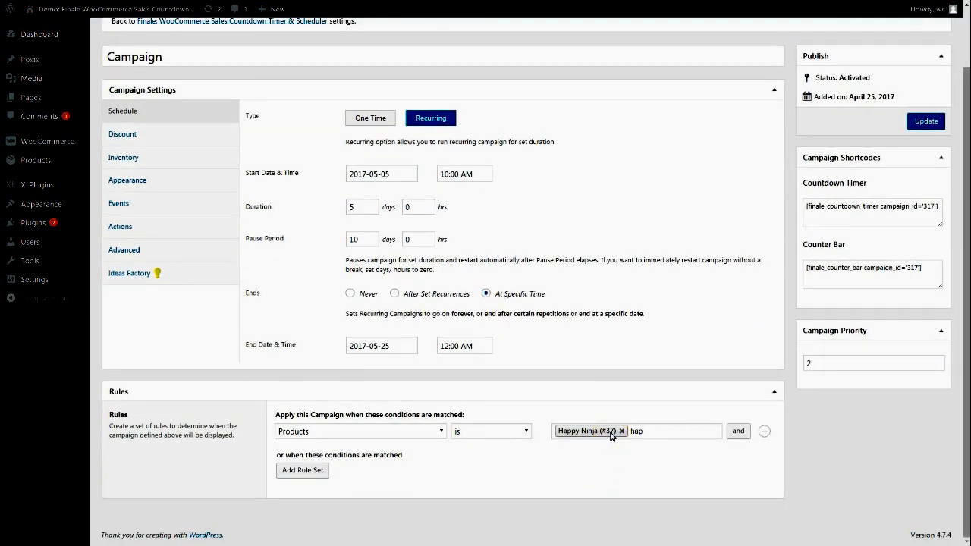
# Change the campaign rule to match when Product Category is Clothing or Hoodies
pyautogui.click(313, 434)
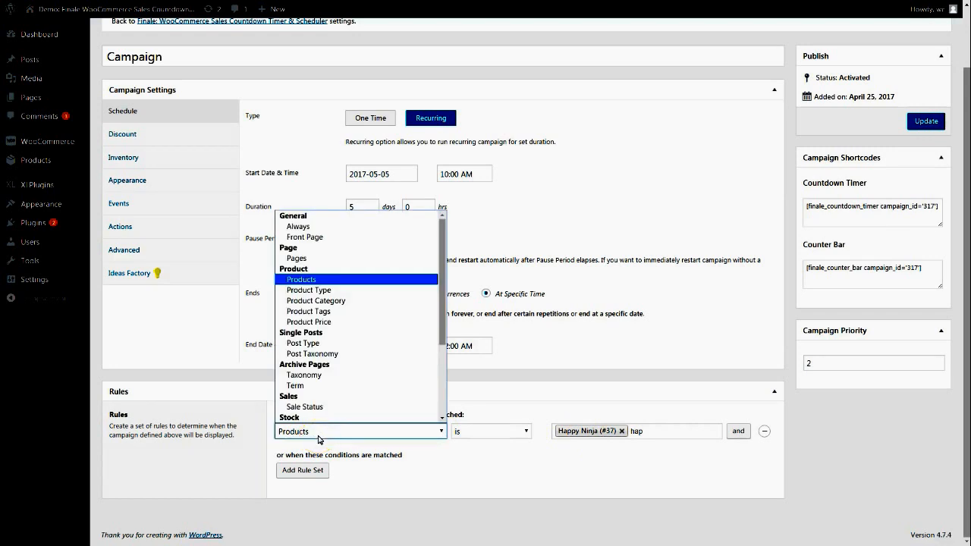
pyautogui.click(340, 301)
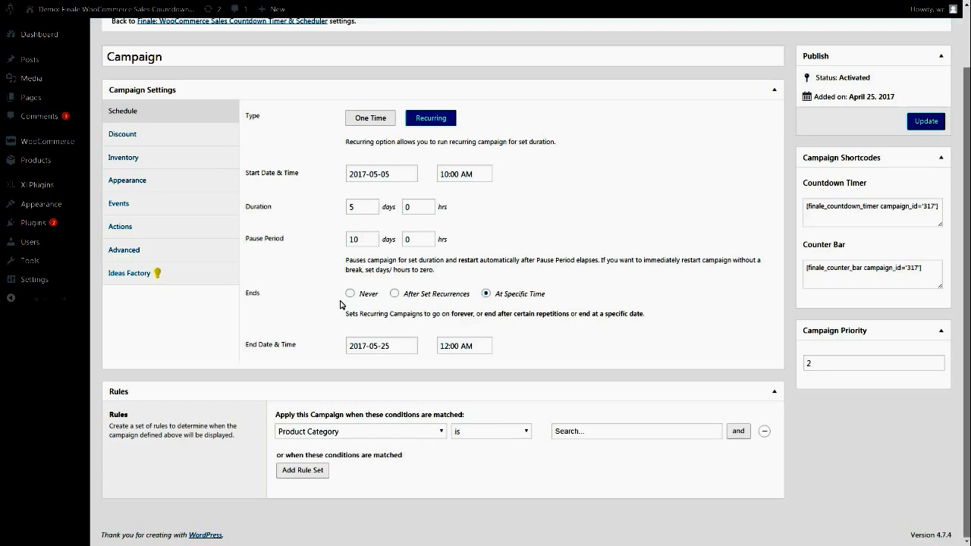
pyautogui.click(559, 432)
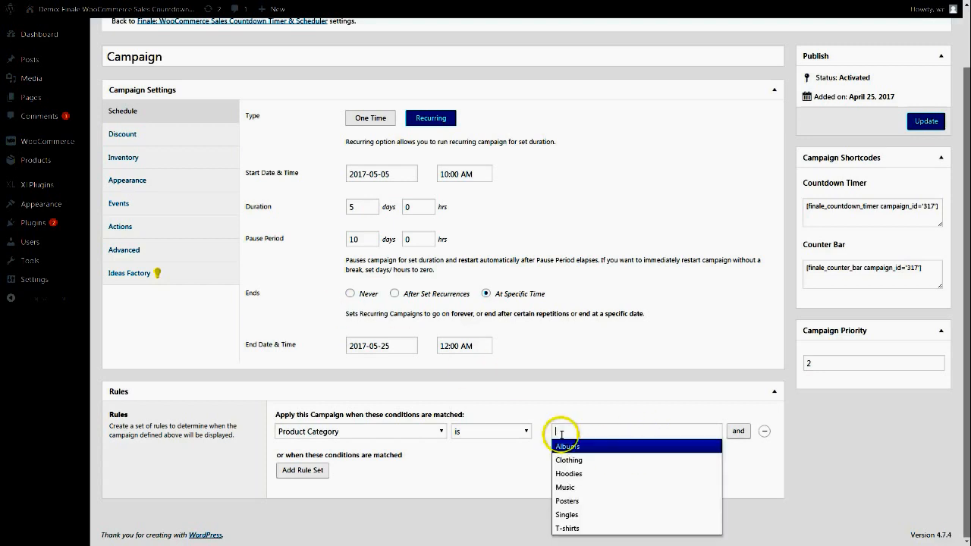
pyautogui.click(580, 459)
pyautogui.click(595, 438)
pyautogui.click(585, 452)
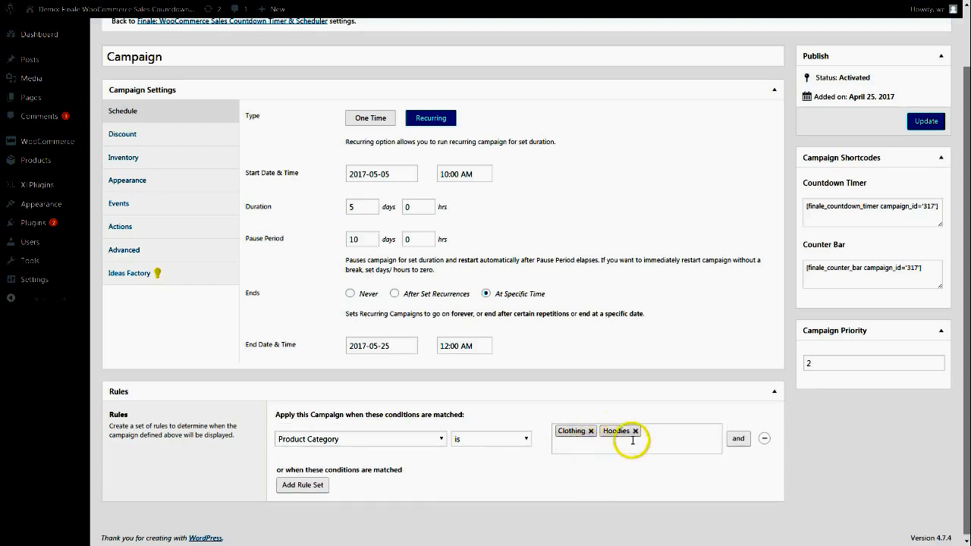
pyautogui.click(633, 440)
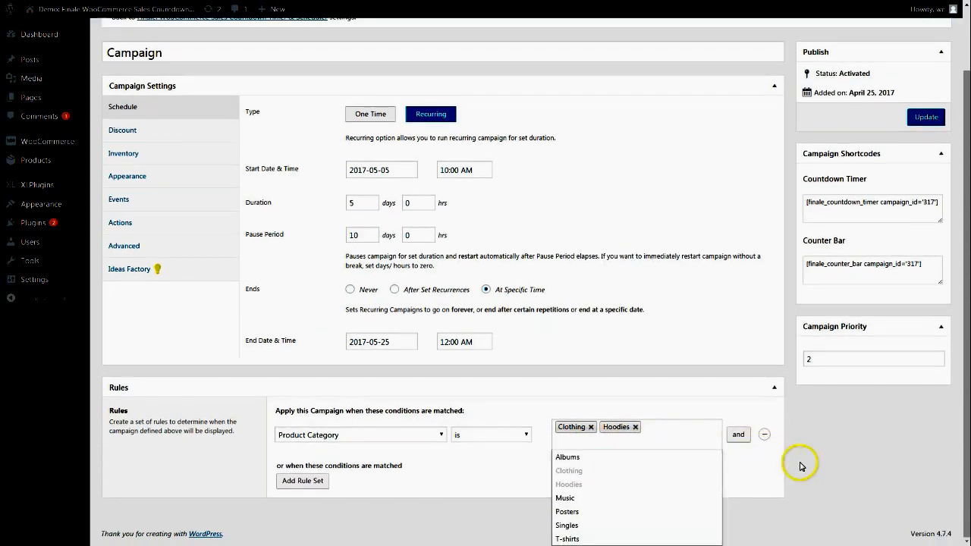
# Change the campaign rule to match when Product Price is greater than 50
pyautogui.click(803, 467)
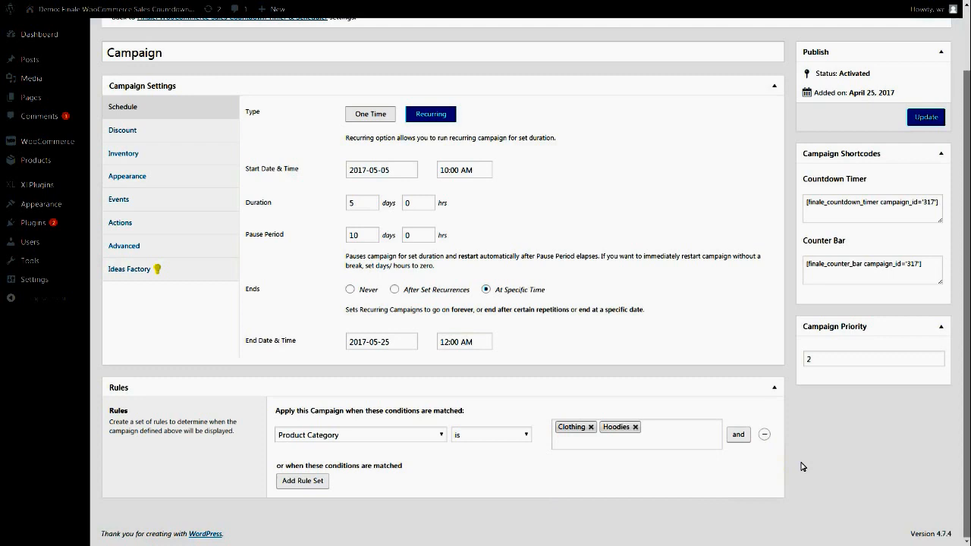
pyautogui.click(319, 434)
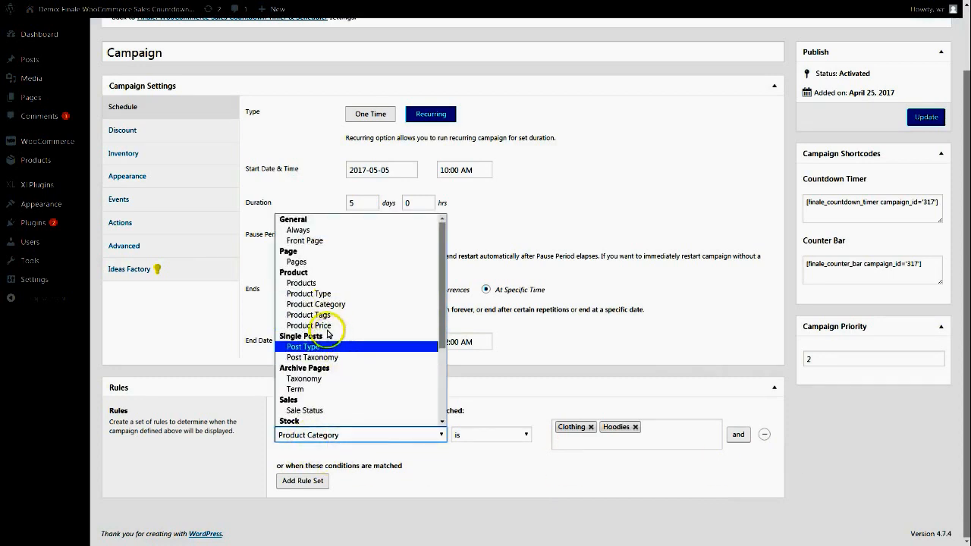
pyautogui.click(327, 328)
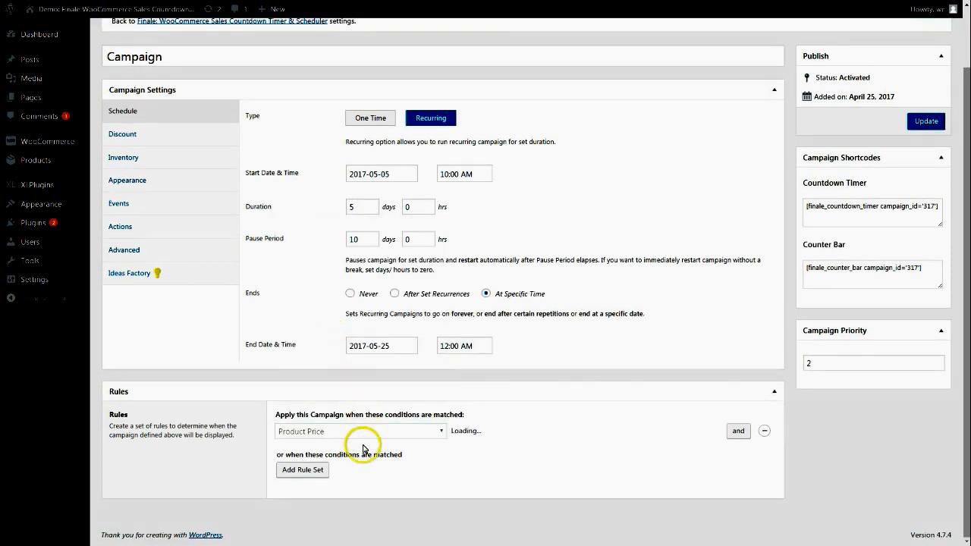
pyautogui.click(472, 431)
pyautogui.click(476, 433)
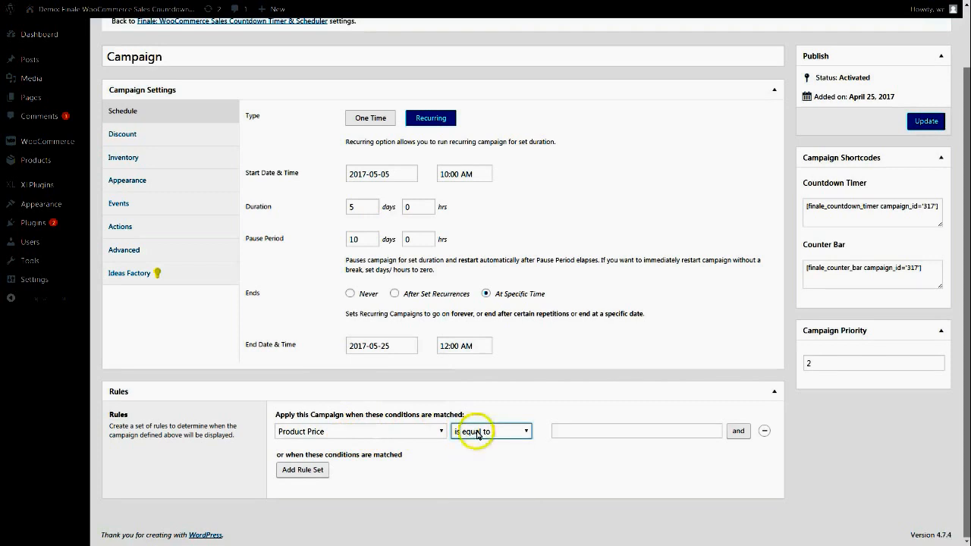
pyautogui.click(512, 431)
pyautogui.click(496, 462)
pyautogui.click(553, 432)
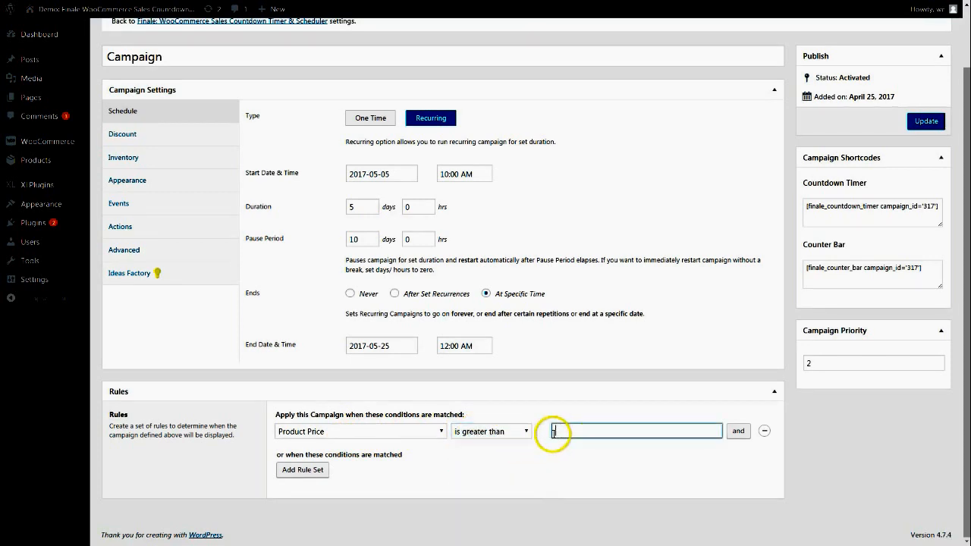
pyautogui.write('50')
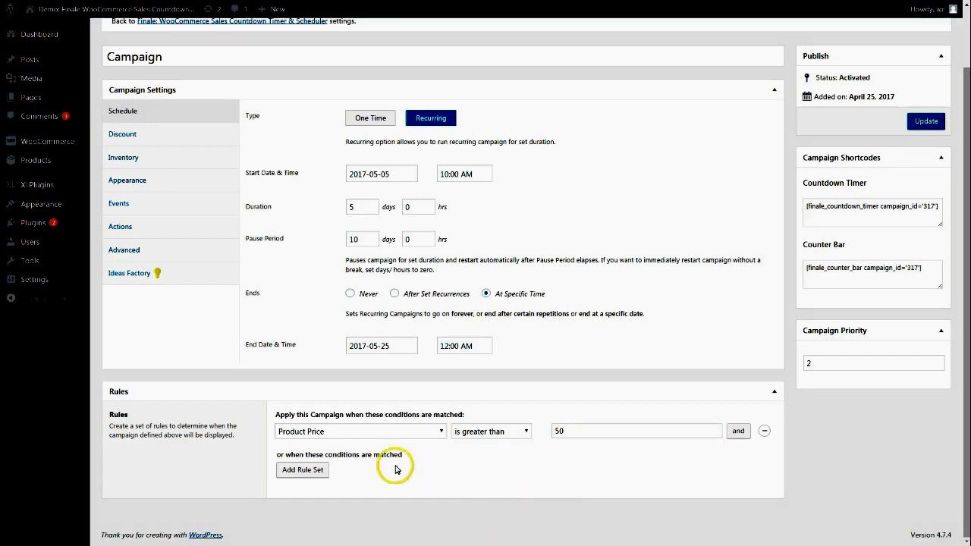
# Switch the rule from Product Price to Product Category is Hoodies
pyautogui.click(392, 433)
pyautogui.click(347, 300)
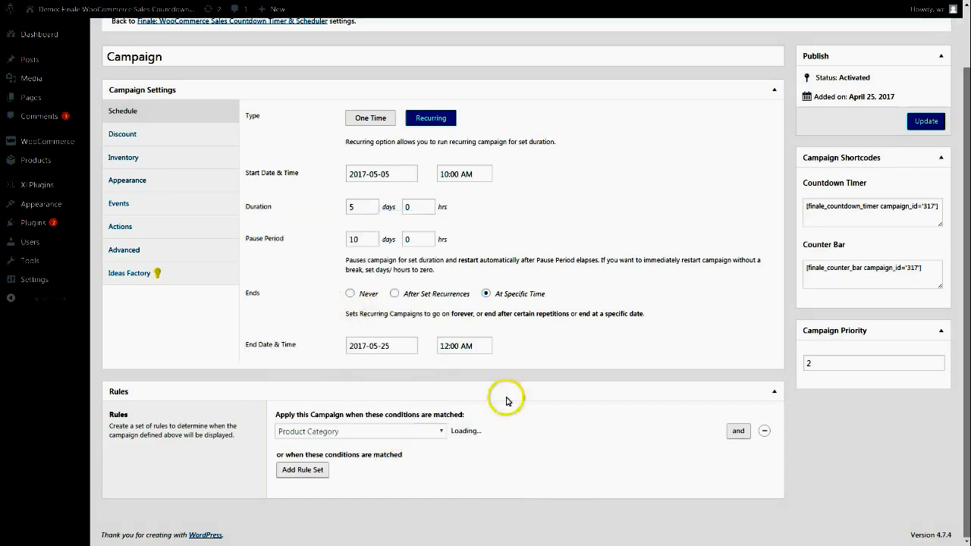
pyautogui.click(576, 430)
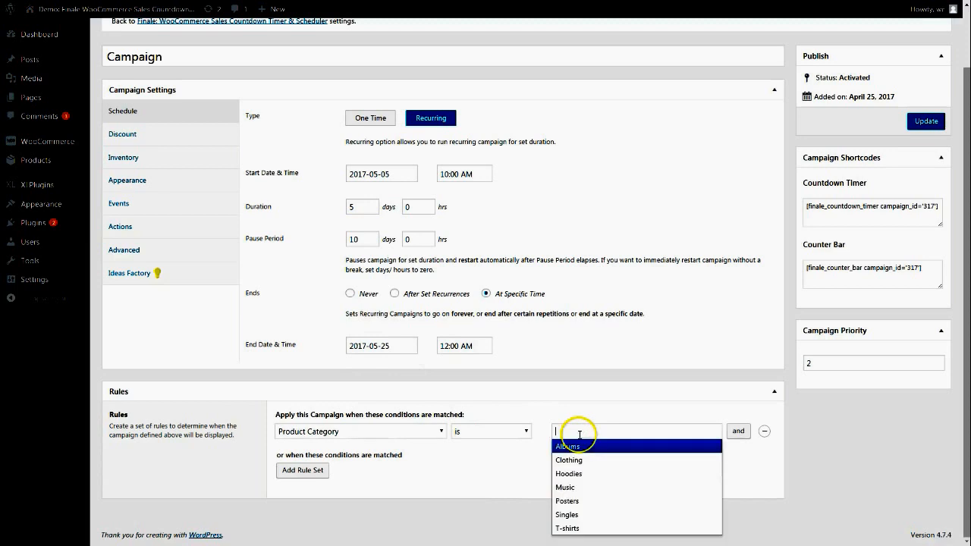
pyautogui.click(581, 475)
# Add an AND condition to the Hoodies rule requiring Product Price to be greater than 50
pyautogui.click(736, 431)
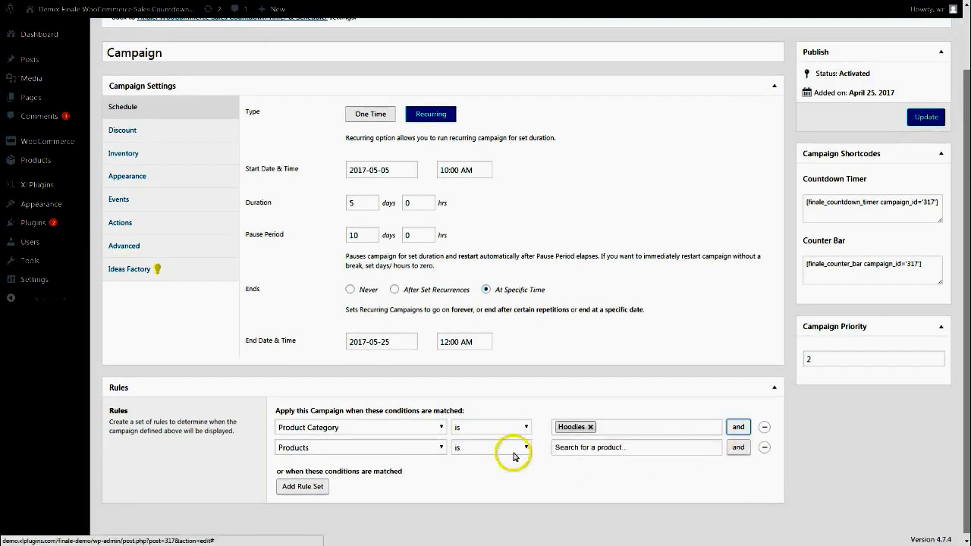
pyautogui.click(360, 449)
pyautogui.click(334, 338)
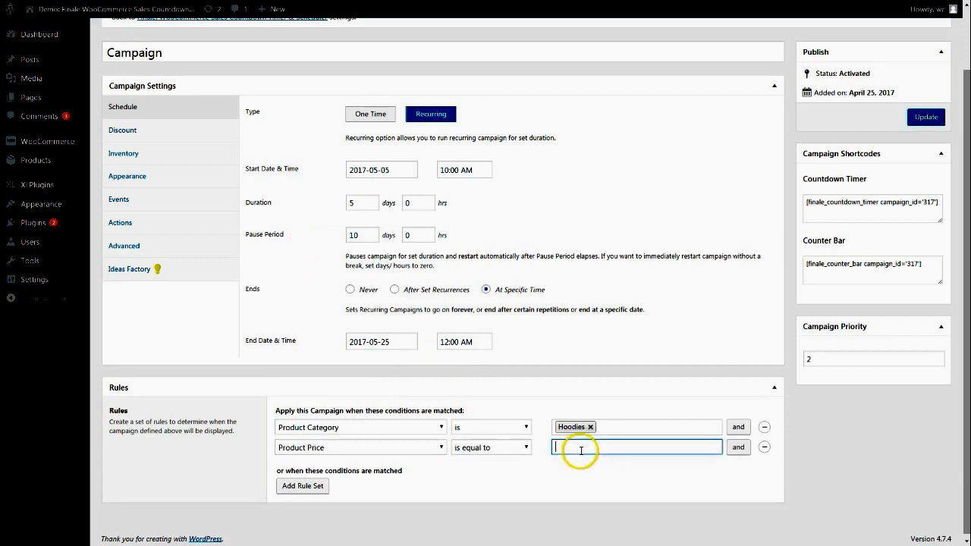
pyautogui.click(510, 447)
pyautogui.click(486, 479)
pyautogui.click(555, 449)
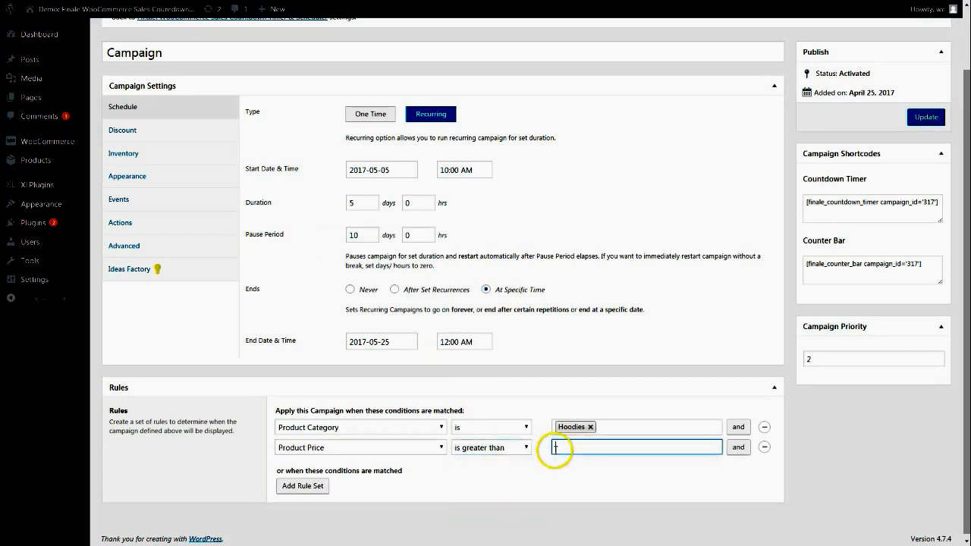
pyautogui.click(552, 504)
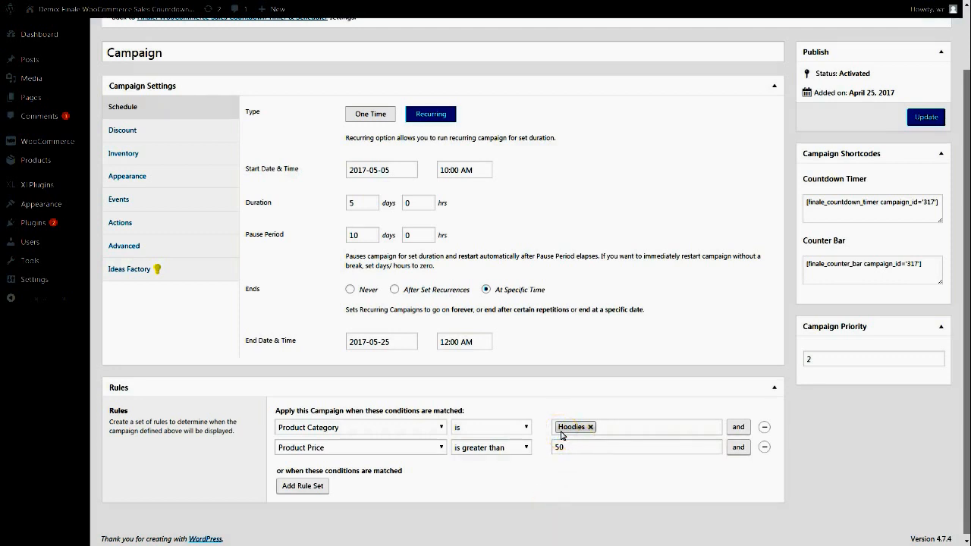
# Replace the Product Category condition with Stock Quantity is less than 10
pyautogui.click(367, 429)
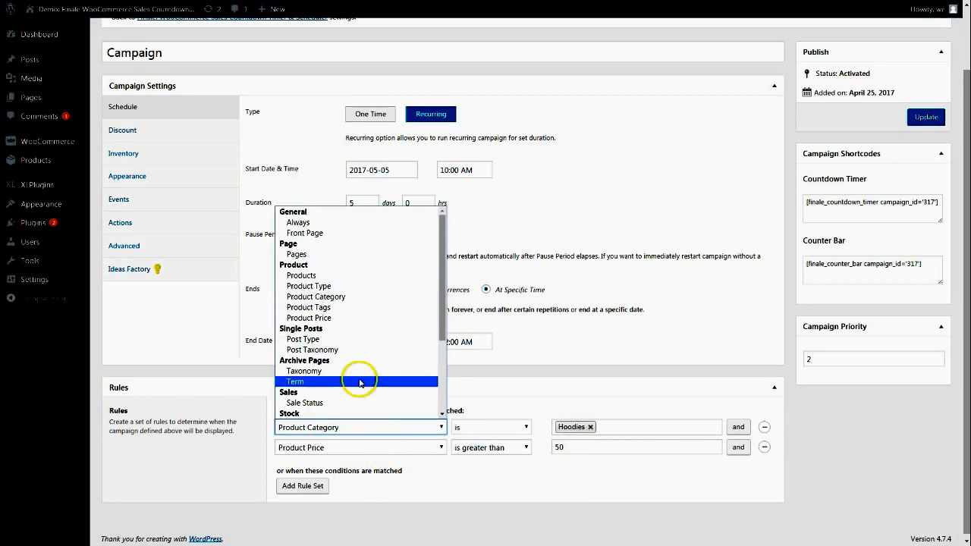
pyautogui.scroll(-3, 362, 364)
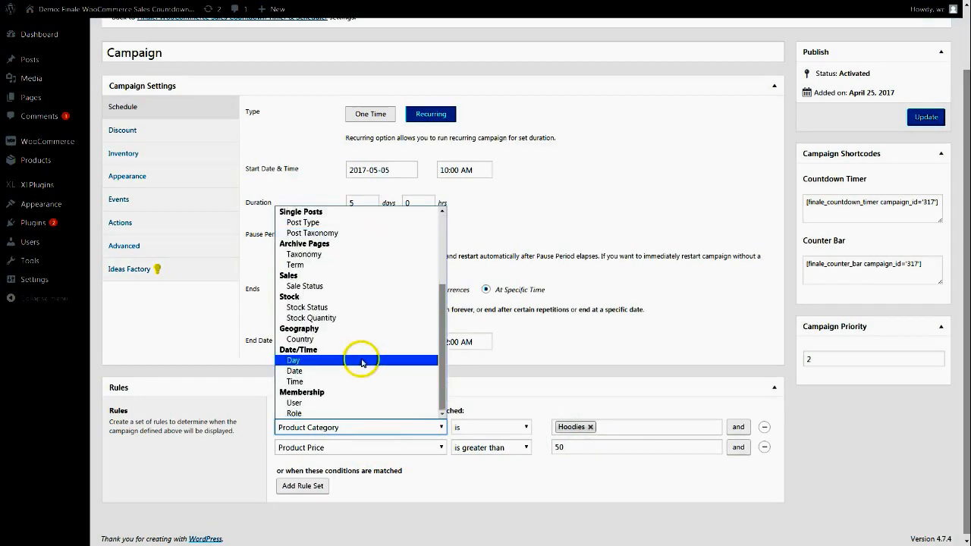
pyautogui.click(331, 318)
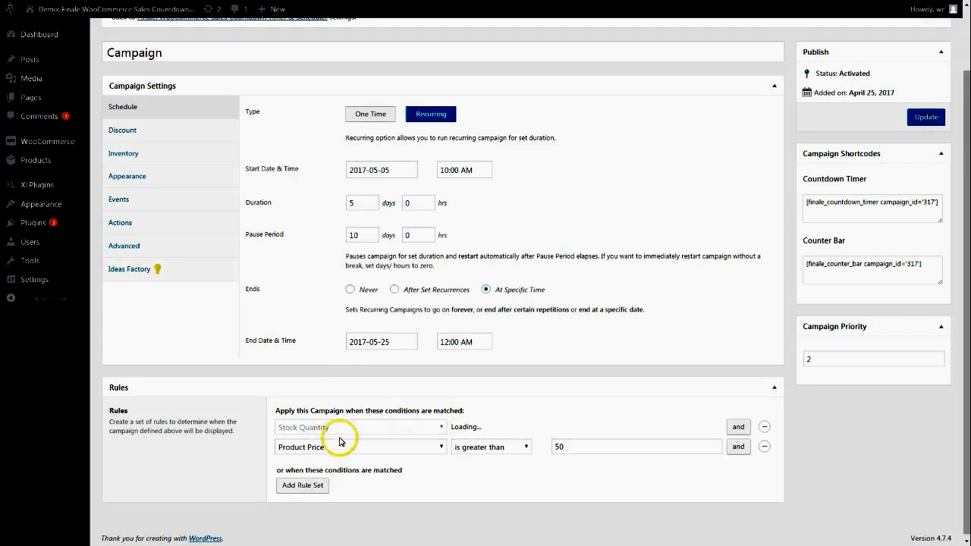
pyautogui.click(501, 431)
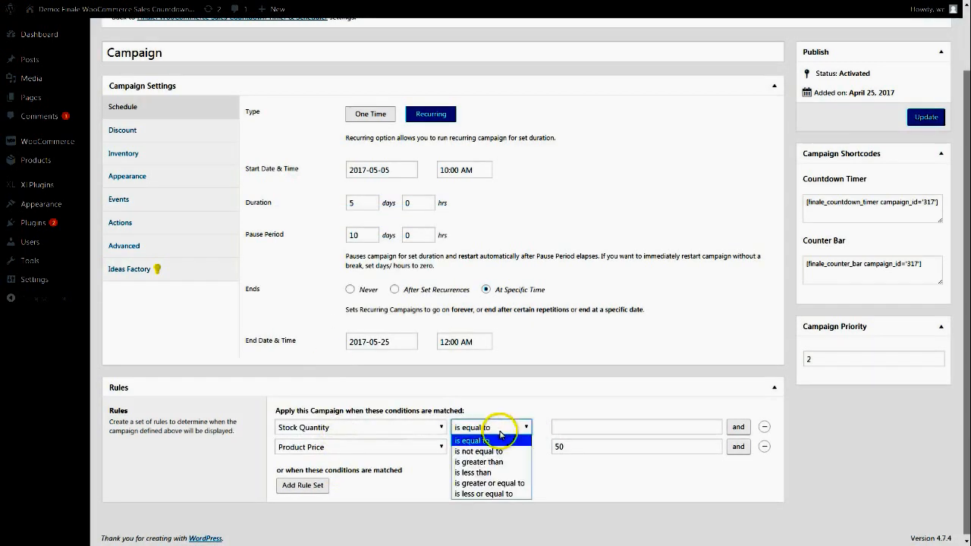
pyautogui.click(478, 472)
pyautogui.click(580, 430)
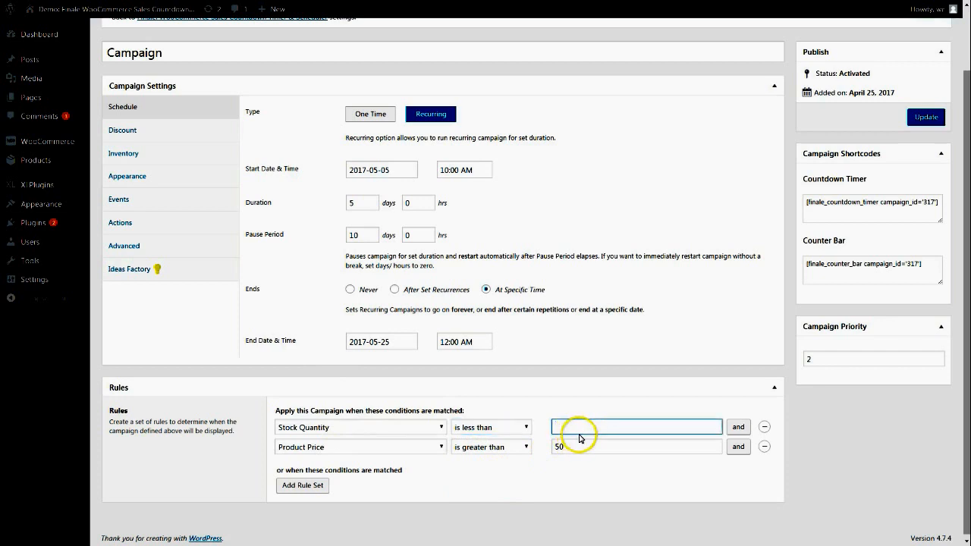
pyautogui.click(456, 486)
pyautogui.click(556, 429)
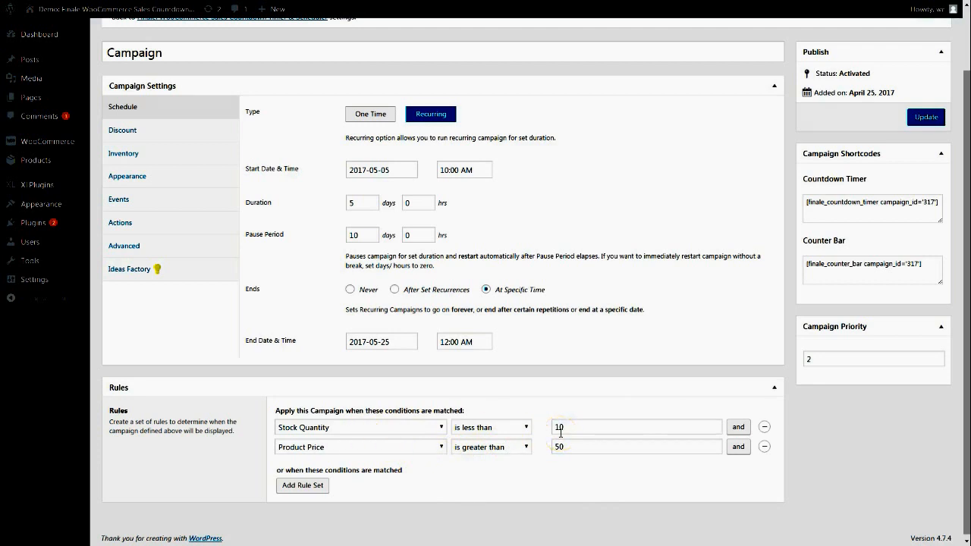
pyautogui.click(554, 448)
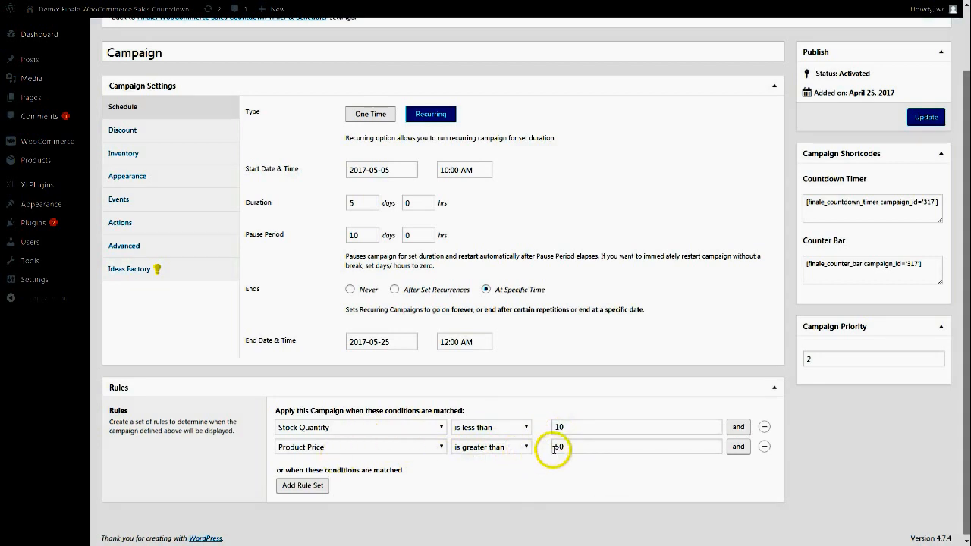
# Change the Stock Quantity condition to Day is Sunday and remove the Product Price condition
pyautogui.click(410, 428)
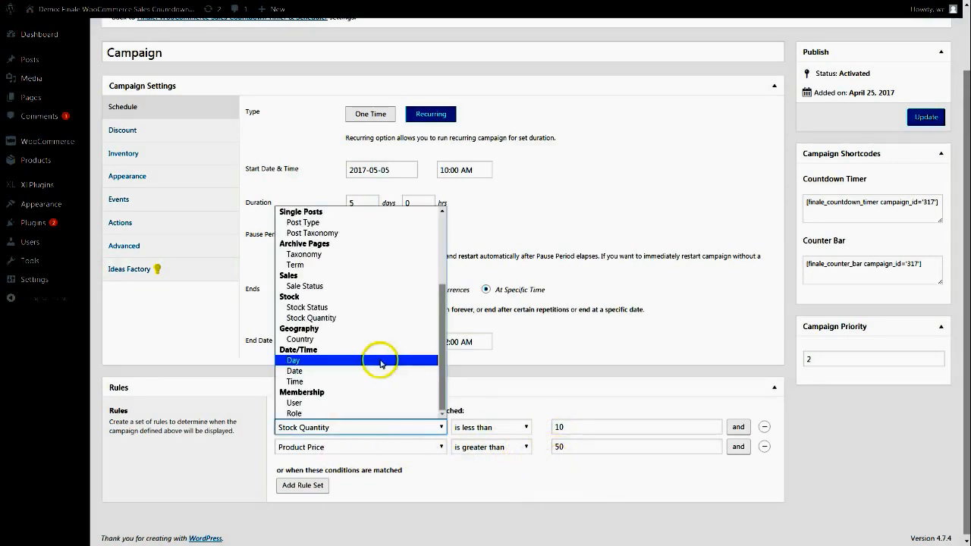
pyautogui.click(314, 361)
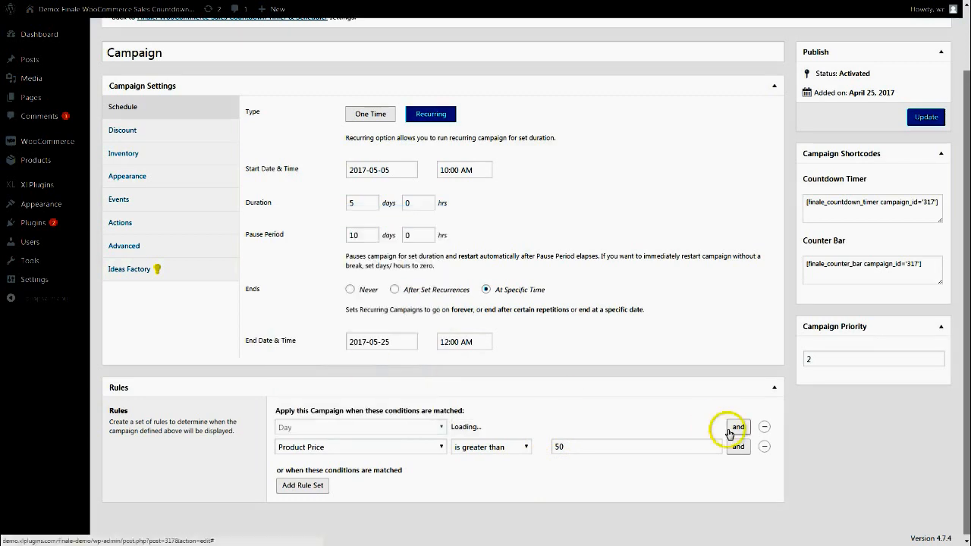
pyautogui.click(583, 430)
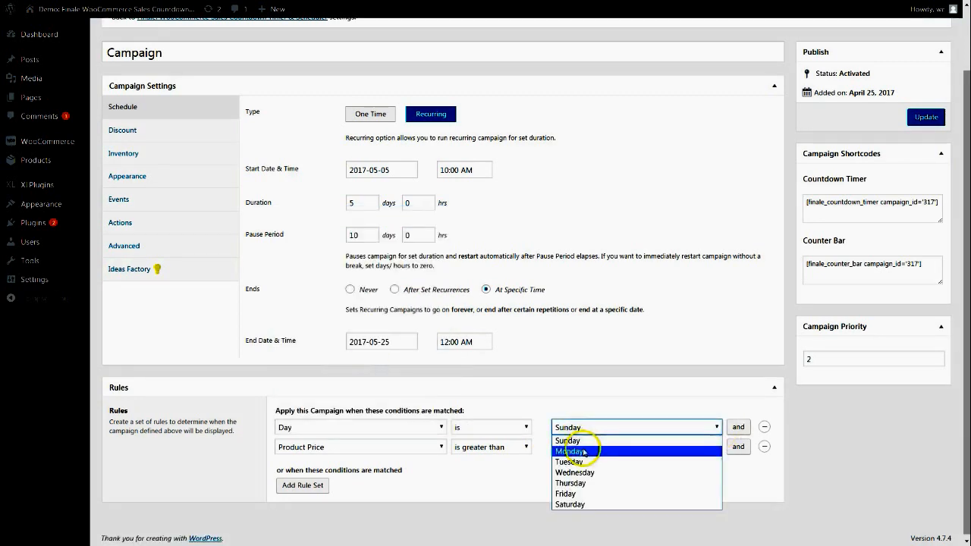
pyautogui.click(574, 440)
pyautogui.click(764, 447)
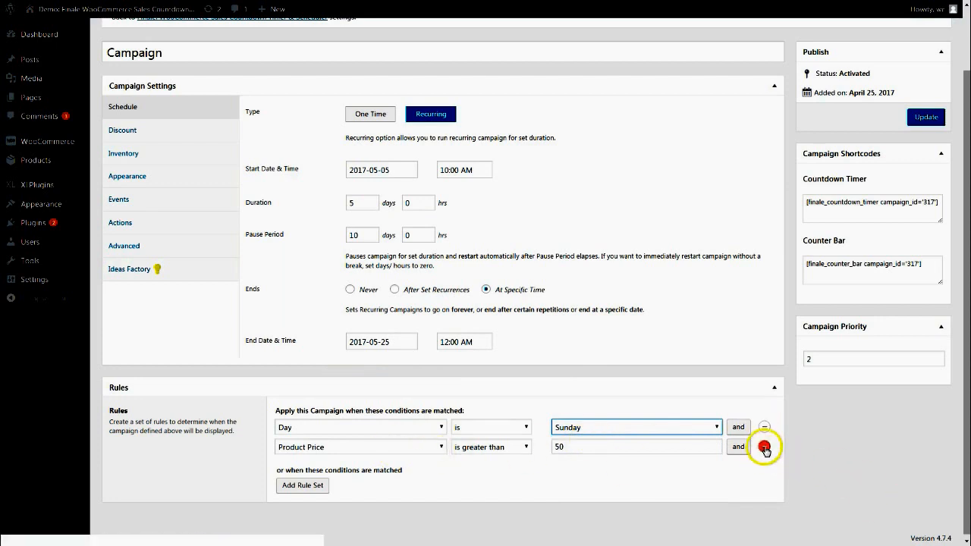
# Add an alternative rule set that matches when Day is Saturday
pyautogui.click(317, 471)
pyautogui.click(321, 460)
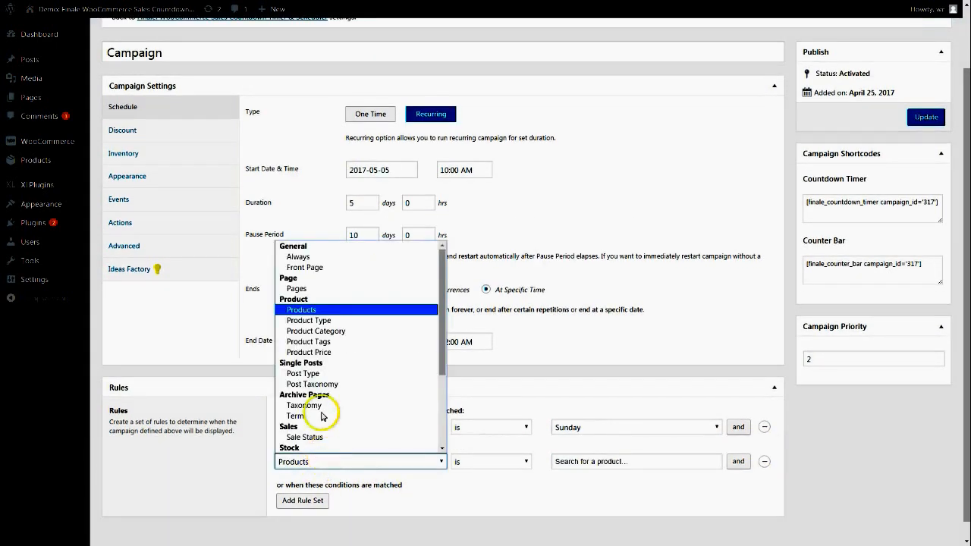
pyautogui.scroll(-5, 347, 373)
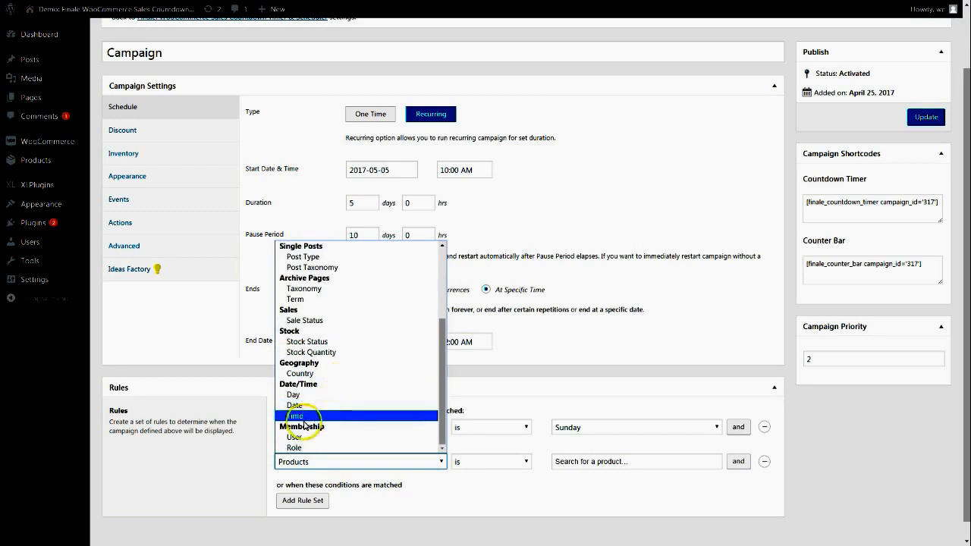
pyautogui.click(300, 395)
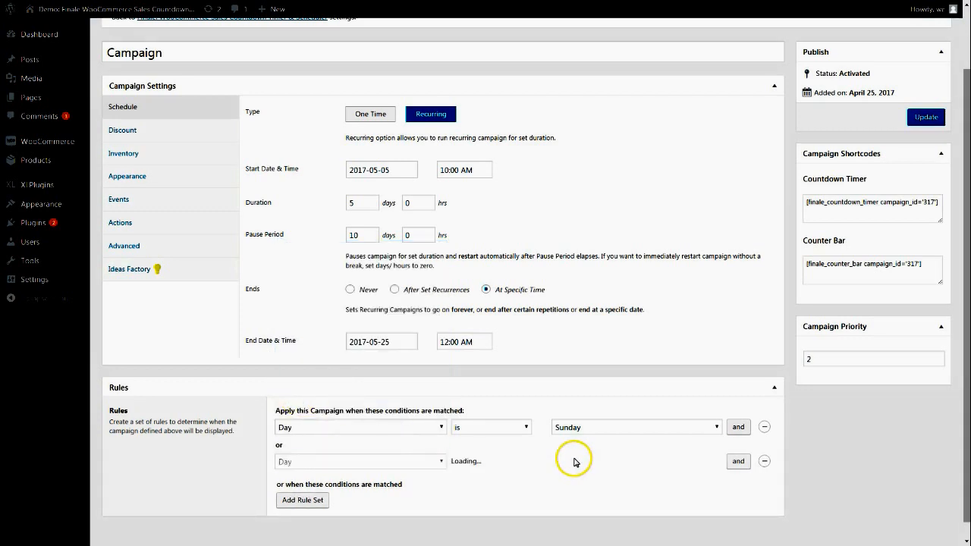
pyautogui.click(581, 462)
pyautogui.click(575, 538)
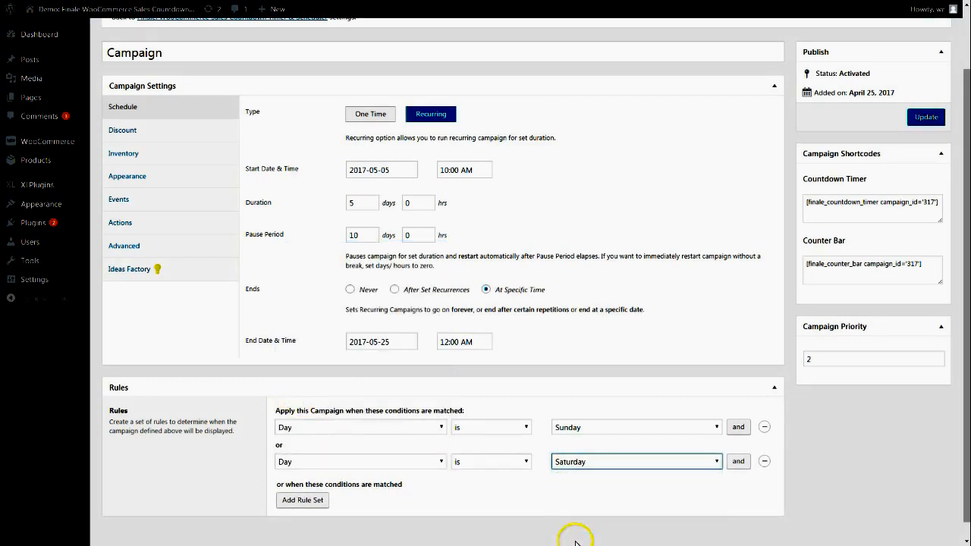
pyautogui.scroll(-1, 522, 464)
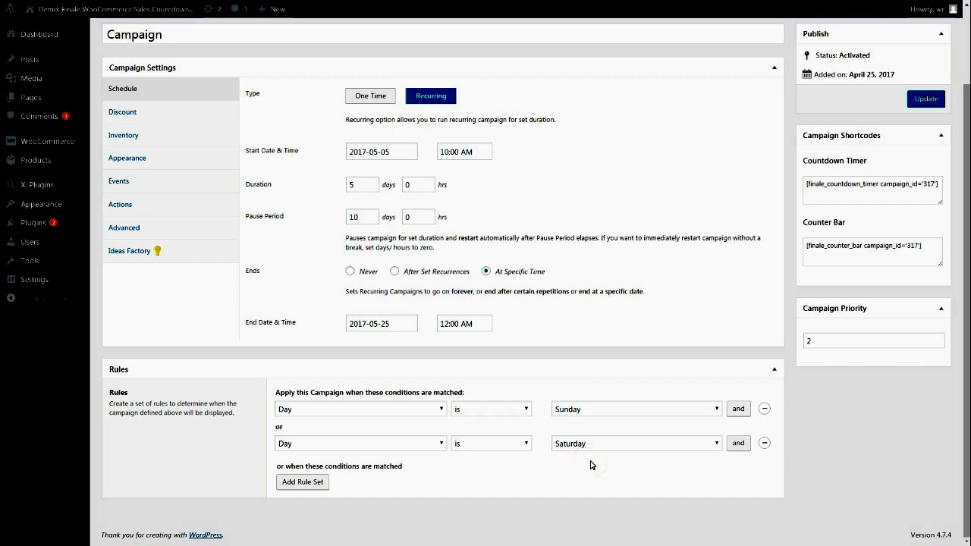
# Remove the Saturday rule set and change the remaining Day condition to Product Category
pyautogui.click(764, 444)
pyautogui.click(436, 433)
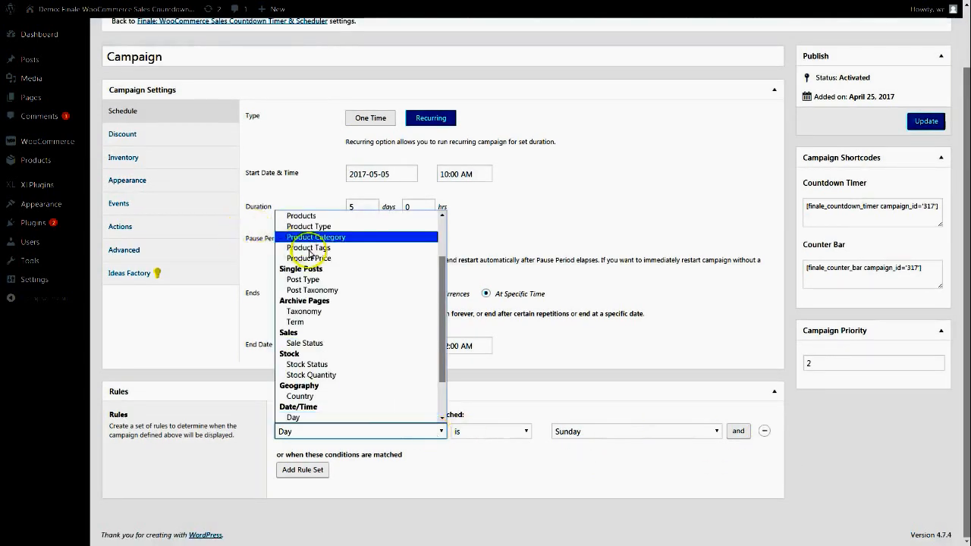
pyautogui.scroll(3, 354, 329)
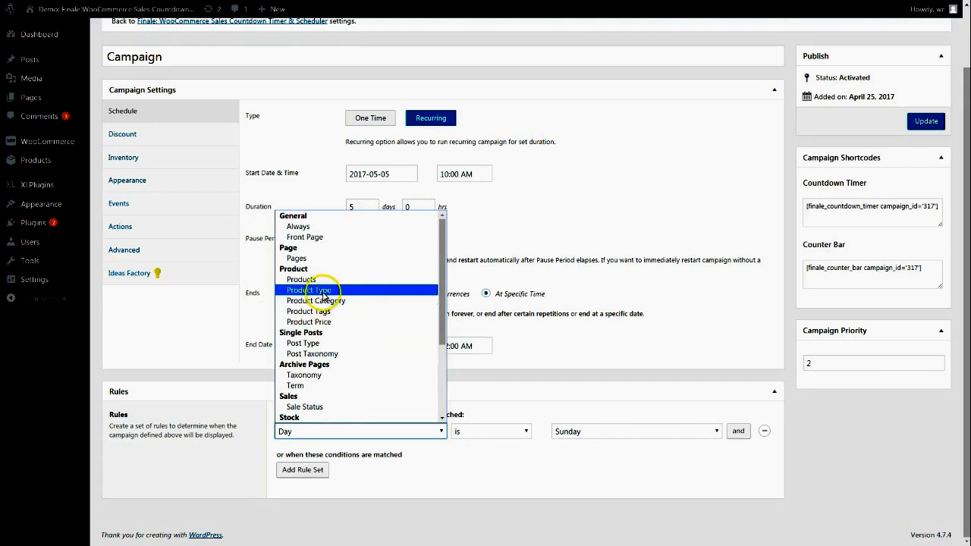
pyautogui.click(321, 289)
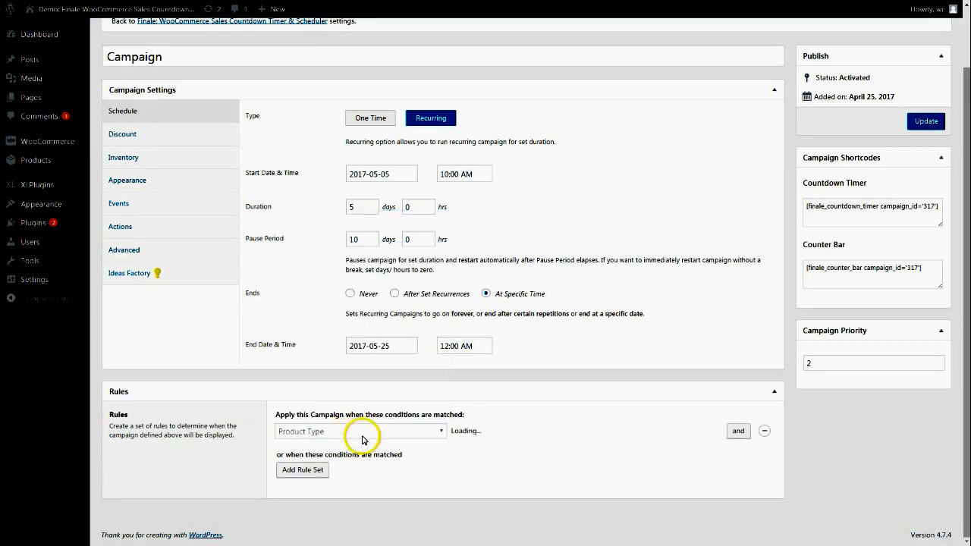
pyautogui.click(353, 431)
pyautogui.click(343, 302)
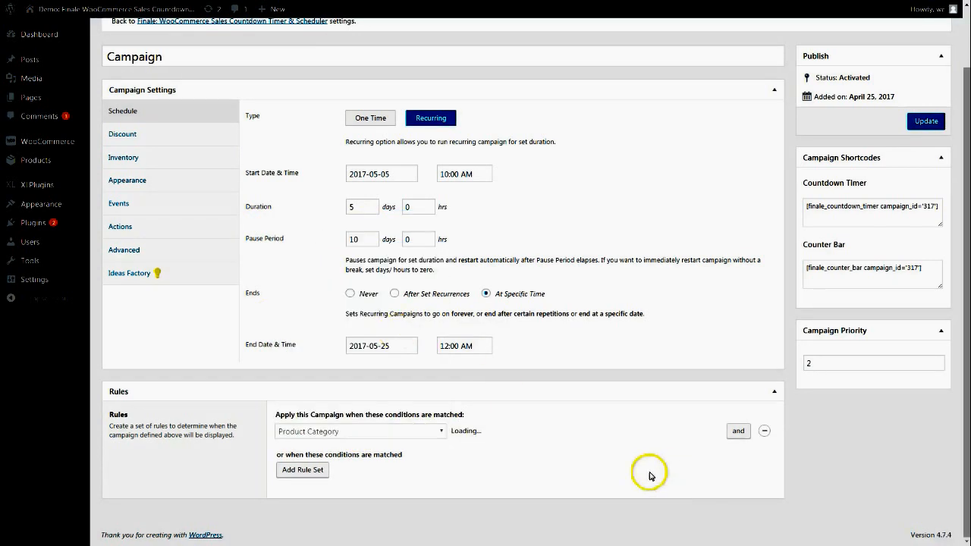
# Choose Hoodies as the product category and add a second AND condition to the rule
pyautogui.click(569, 433)
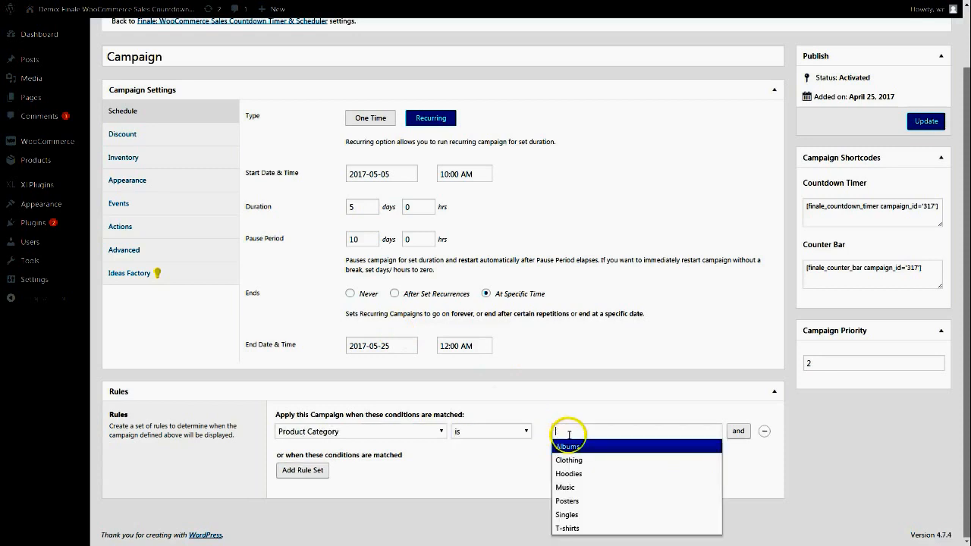
pyautogui.click(617, 471)
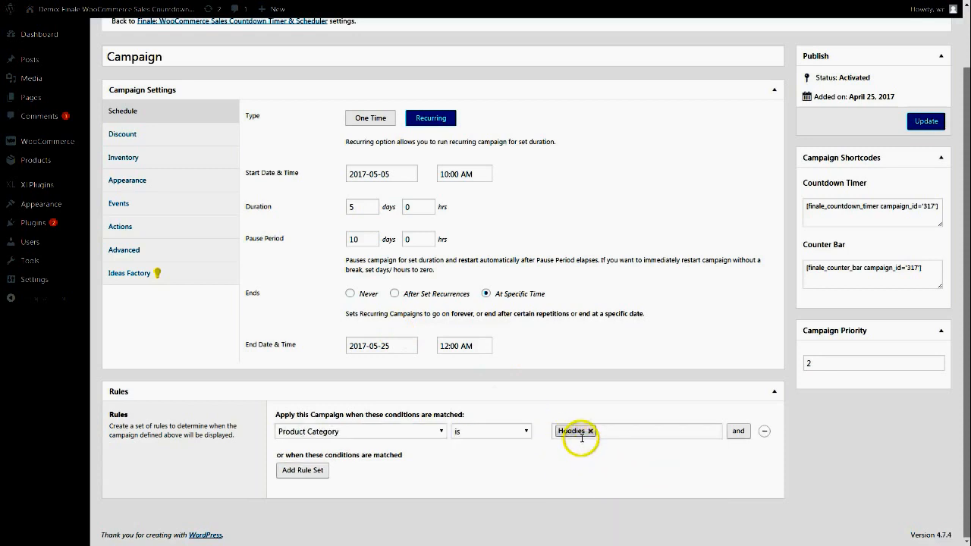
pyautogui.click(739, 433)
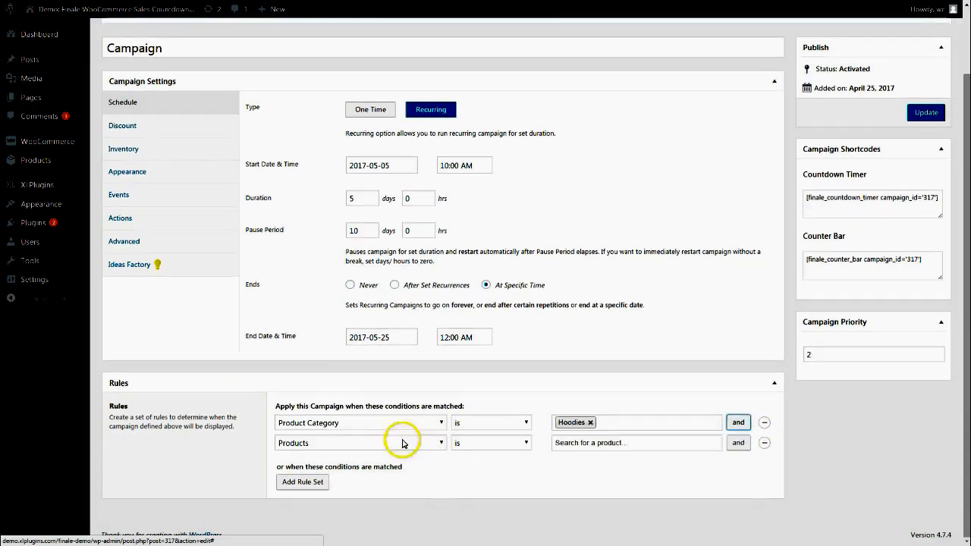
# Set the second condition of the campaign rule to Day is Wednesday
pyautogui.click(407, 443)
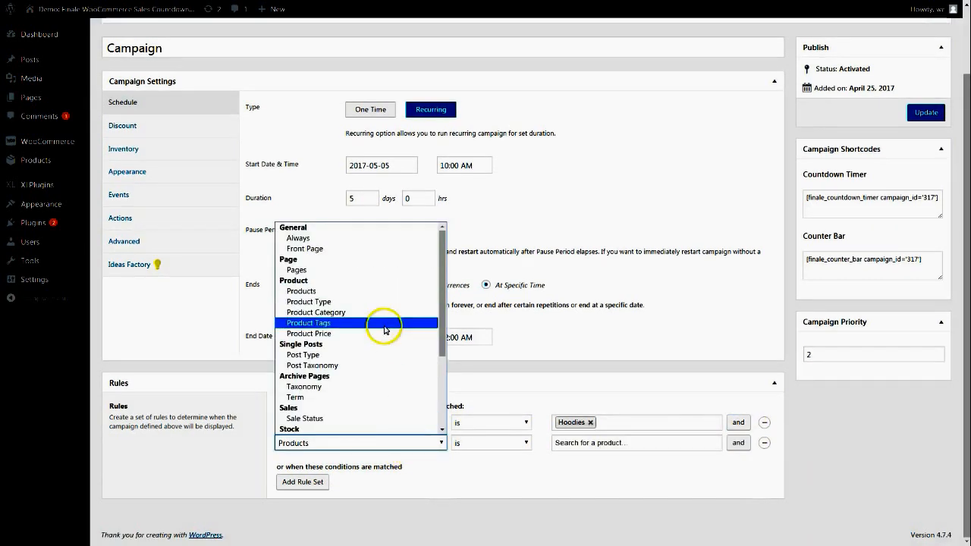
pyautogui.scroll(-3, 399, 371)
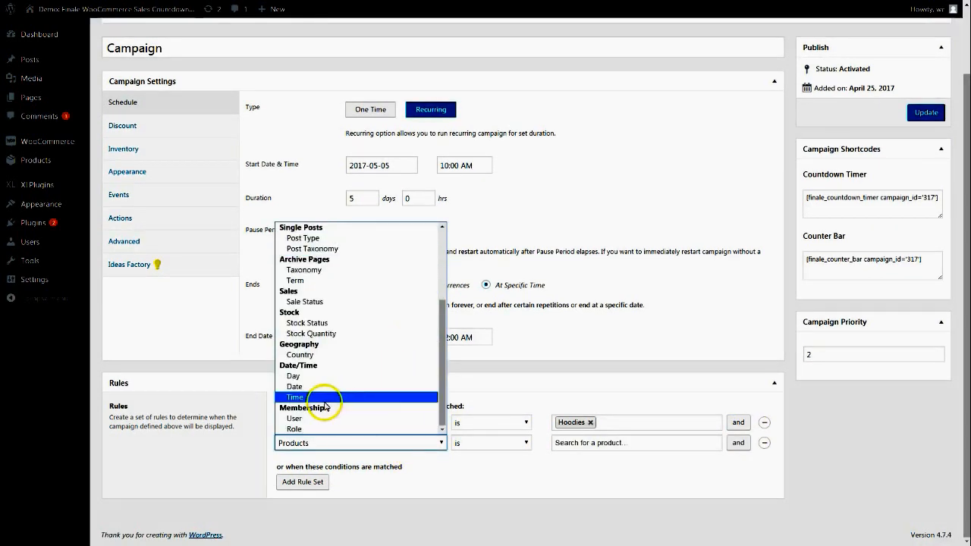
pyautogui.click(293, 377)
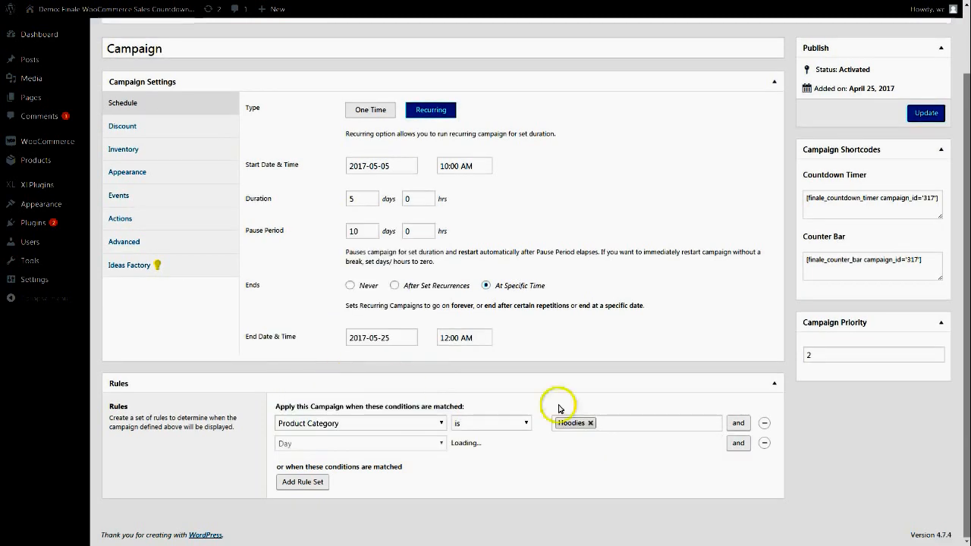
pyautogui.click(565, 444)
pyautogui.click(574, 489)
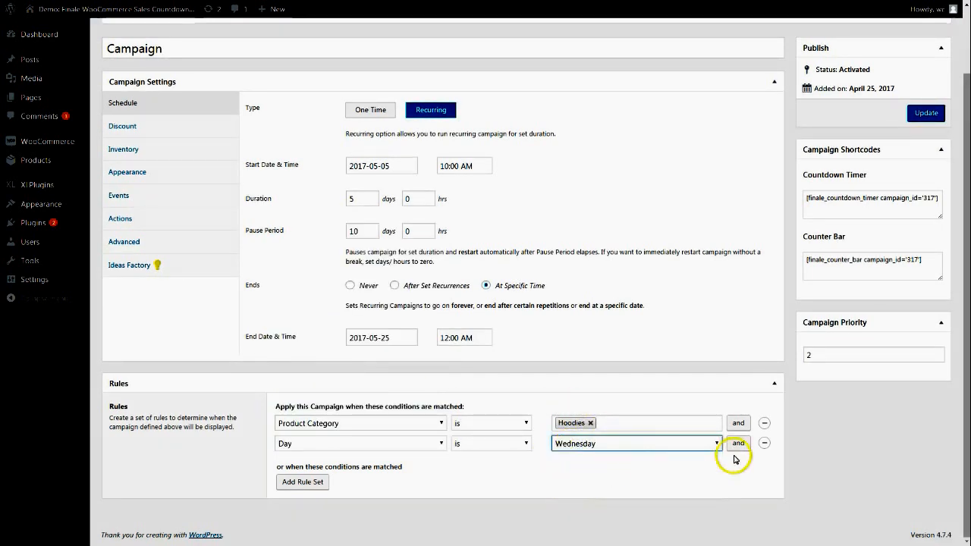
# Add a third AND condition requiring Stock Quantity is less than 10
pyautogui.click(738, 443)
pyautogui.click(283, 452)
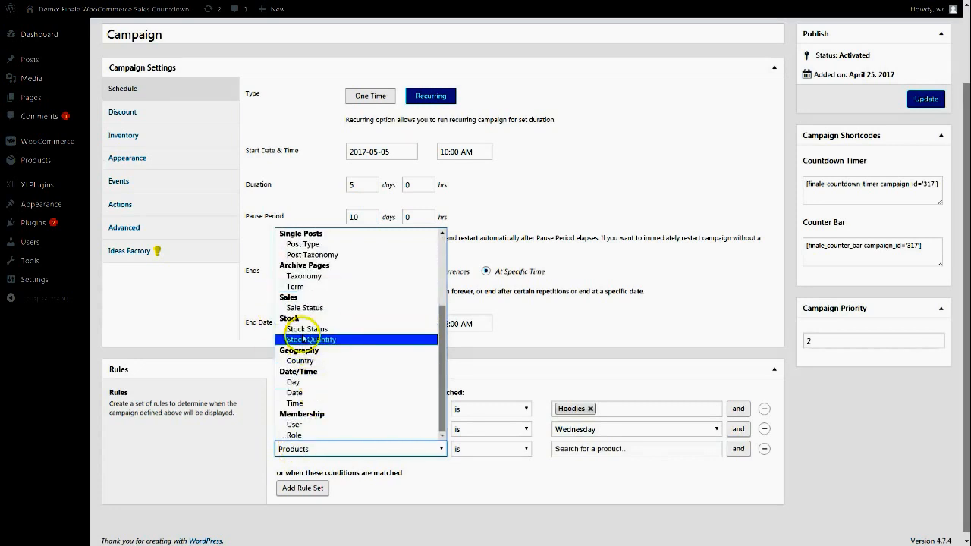
pyautogui.click(302, 339)
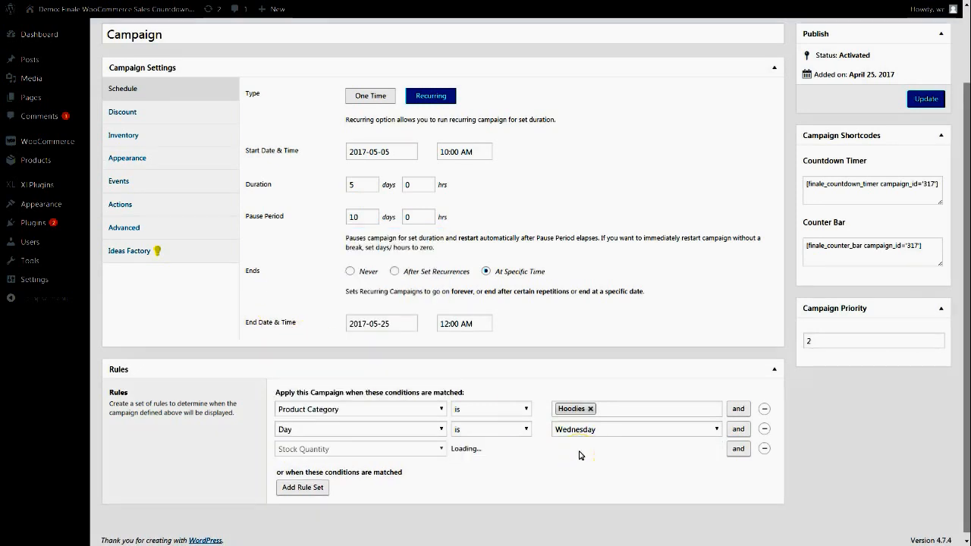
pyautogui.click(473, 452)
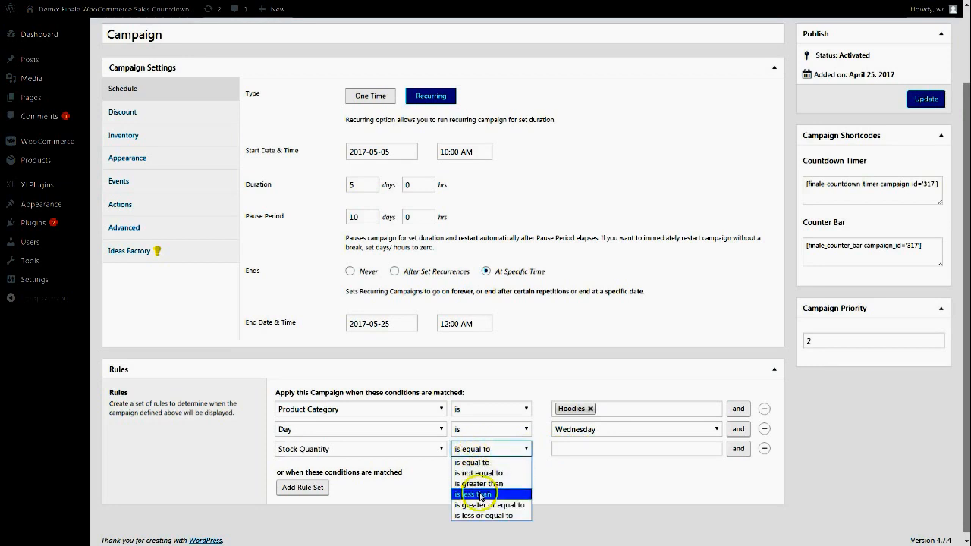
pyautogui.click(481, 490)
pyautogui.click(567, 449)
pyautogui.write('10')
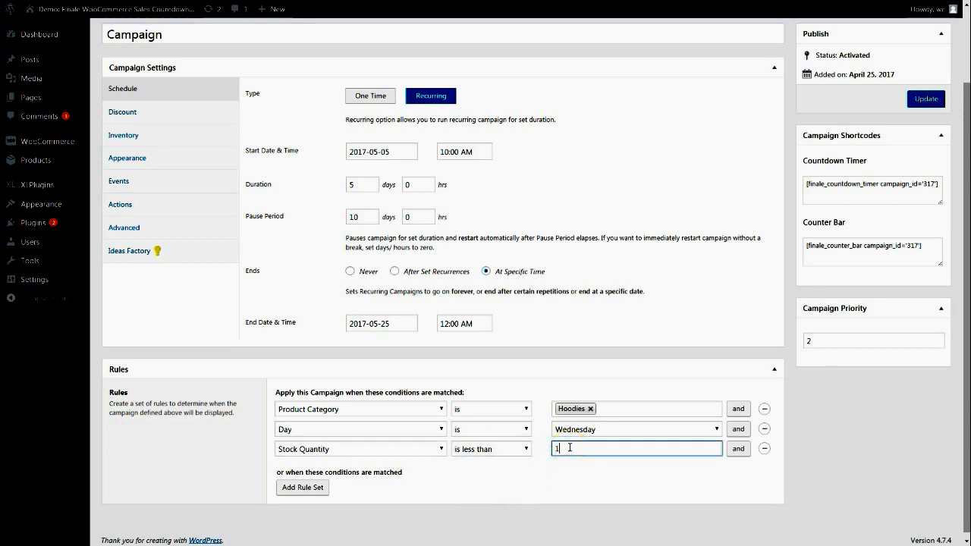
# Add a fourth AND condition requiring Country is Australia
pyautogui.click(736, 448)
pyautogui.click(347, 466)
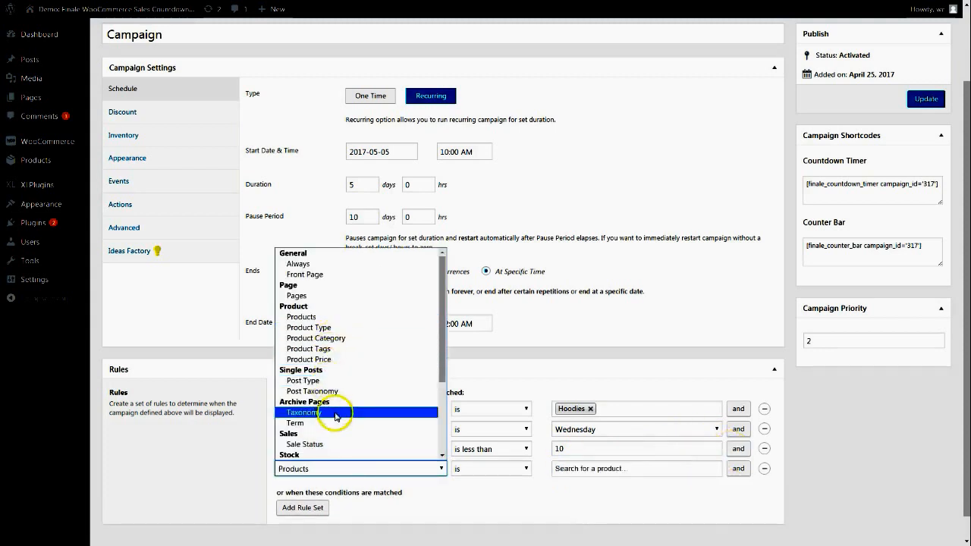
pyautogui.scroll(-3, 334, 413)
pyautogui.click(300, 380)
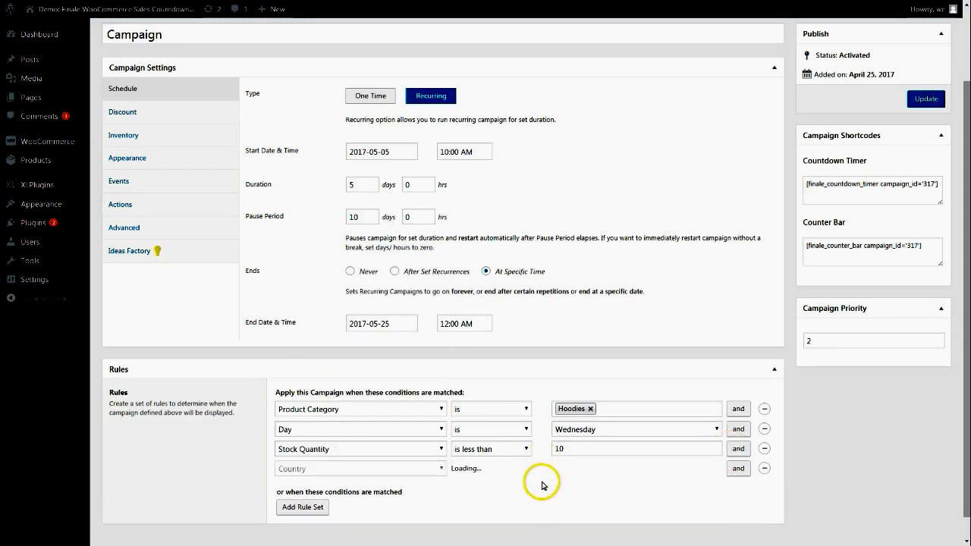
pyautogui.click(578, 471)
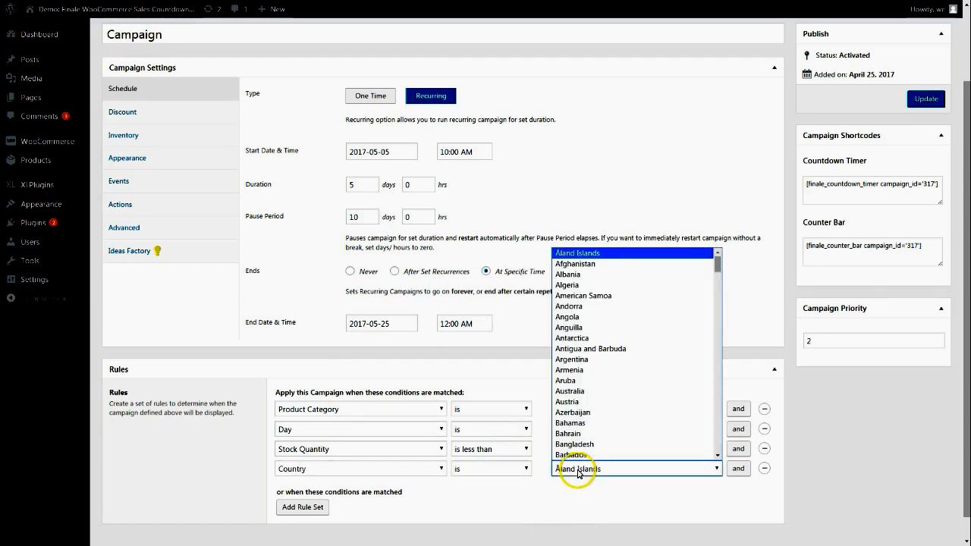
pyautogui.click(579, 392)
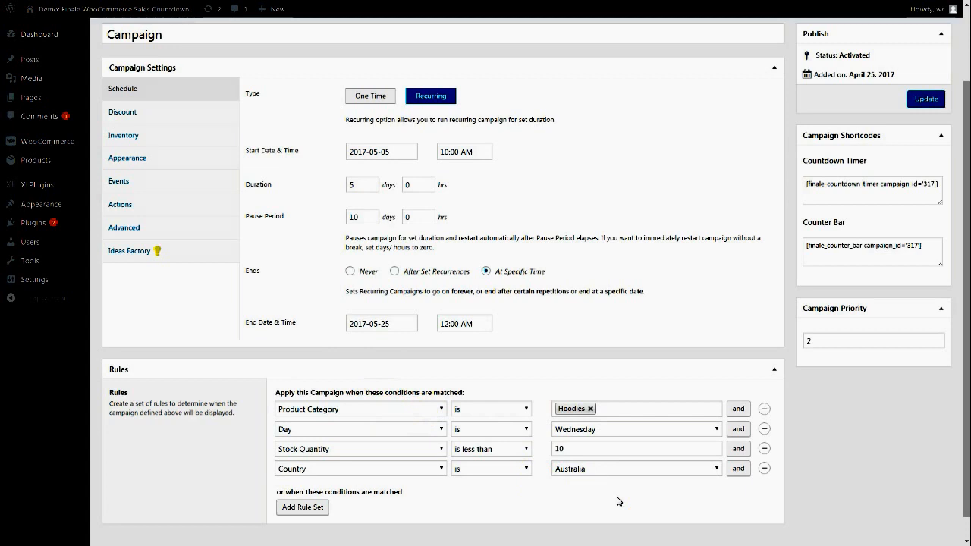
pyautogui.click(438, 468)
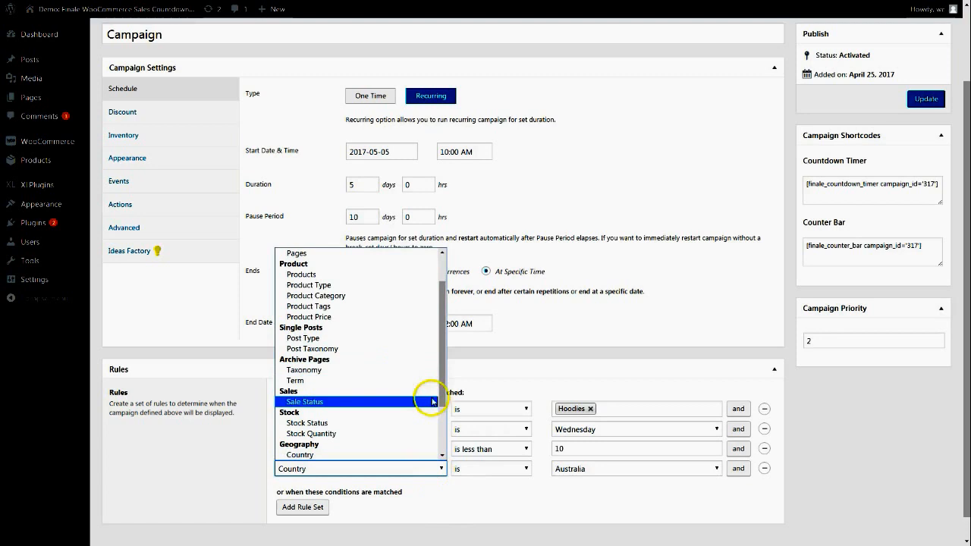
pyautogui.scroll(-2, 433, 402)
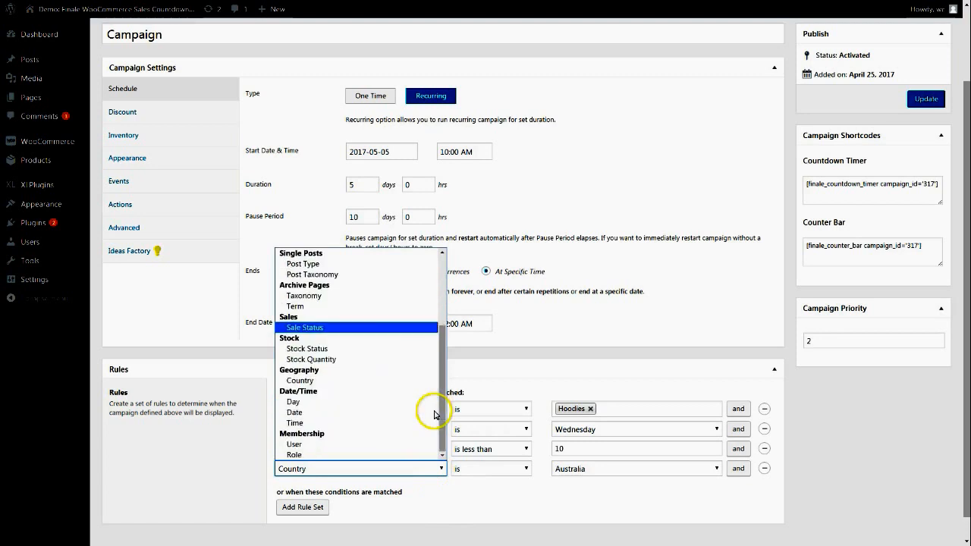
pyautogui.click(302, 457)
pyautogui.click(241, 451)
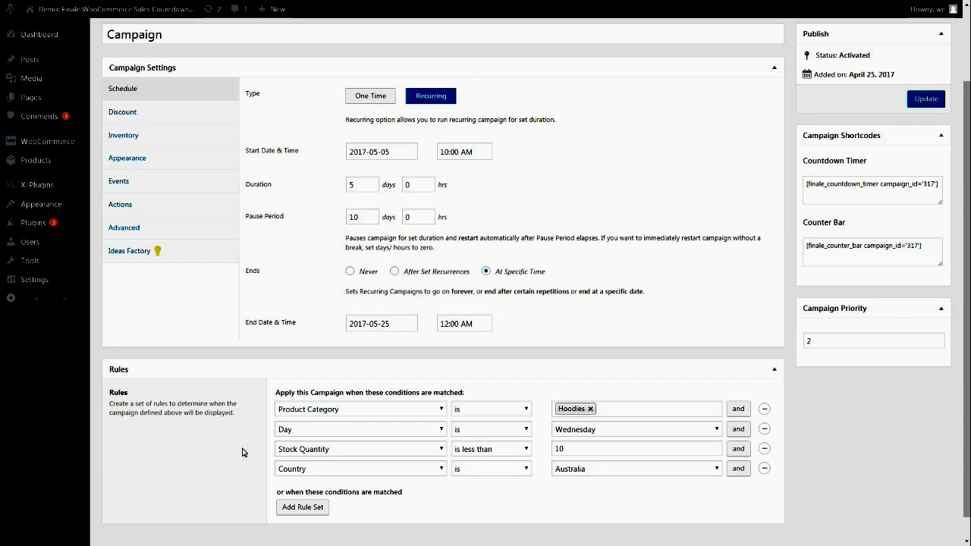
pyautogui.click(334, 410)
pyautogui.scroll(-2, 336, 346)
pyautogui.click(326, 460)
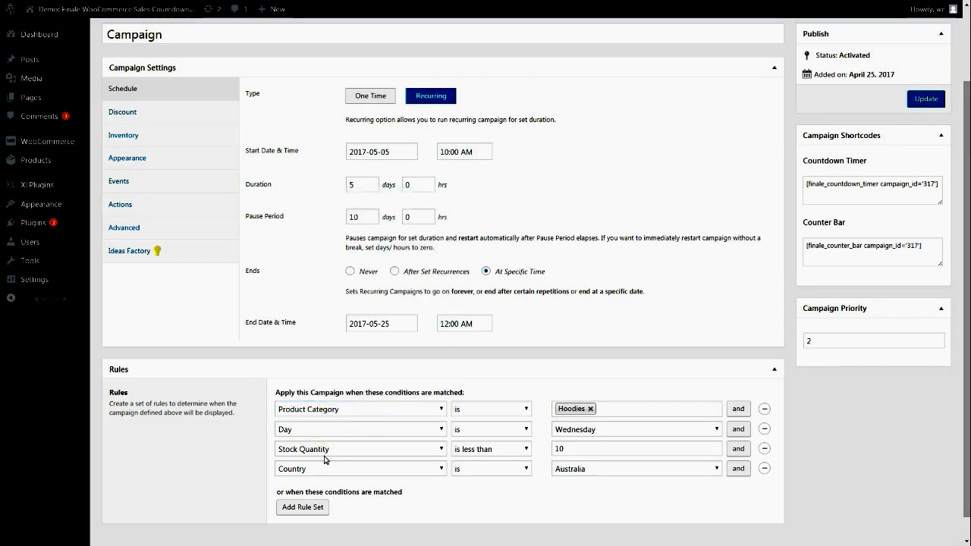